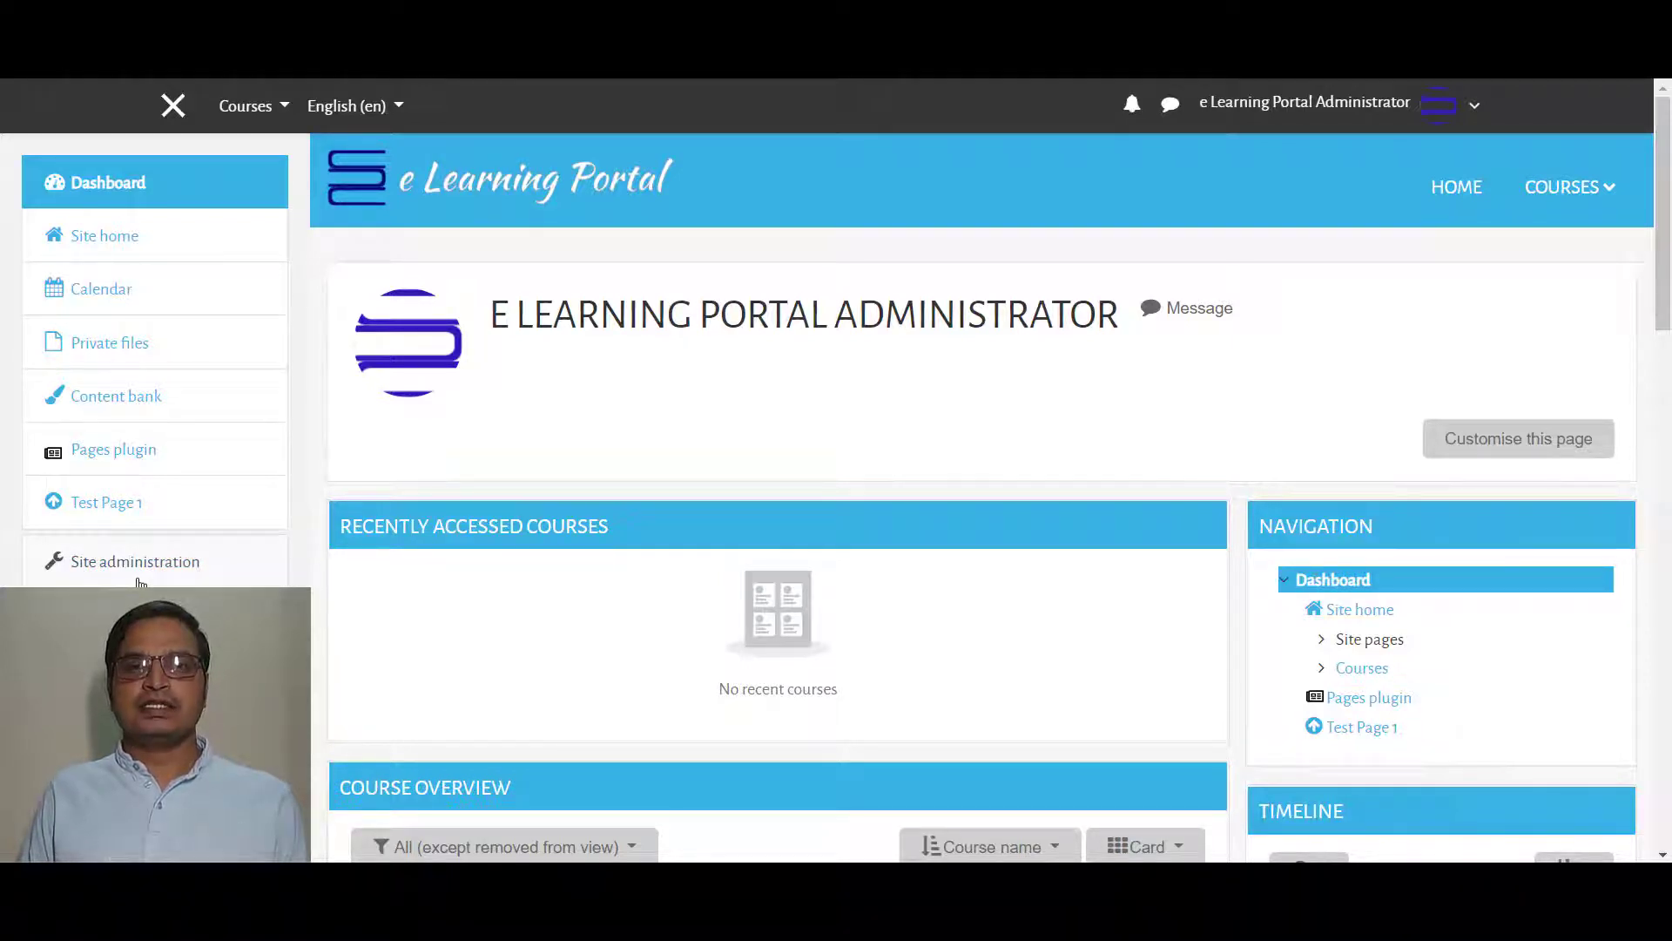
- Open the form for adding a new course category from the site's course administration settings
click(134, 571)
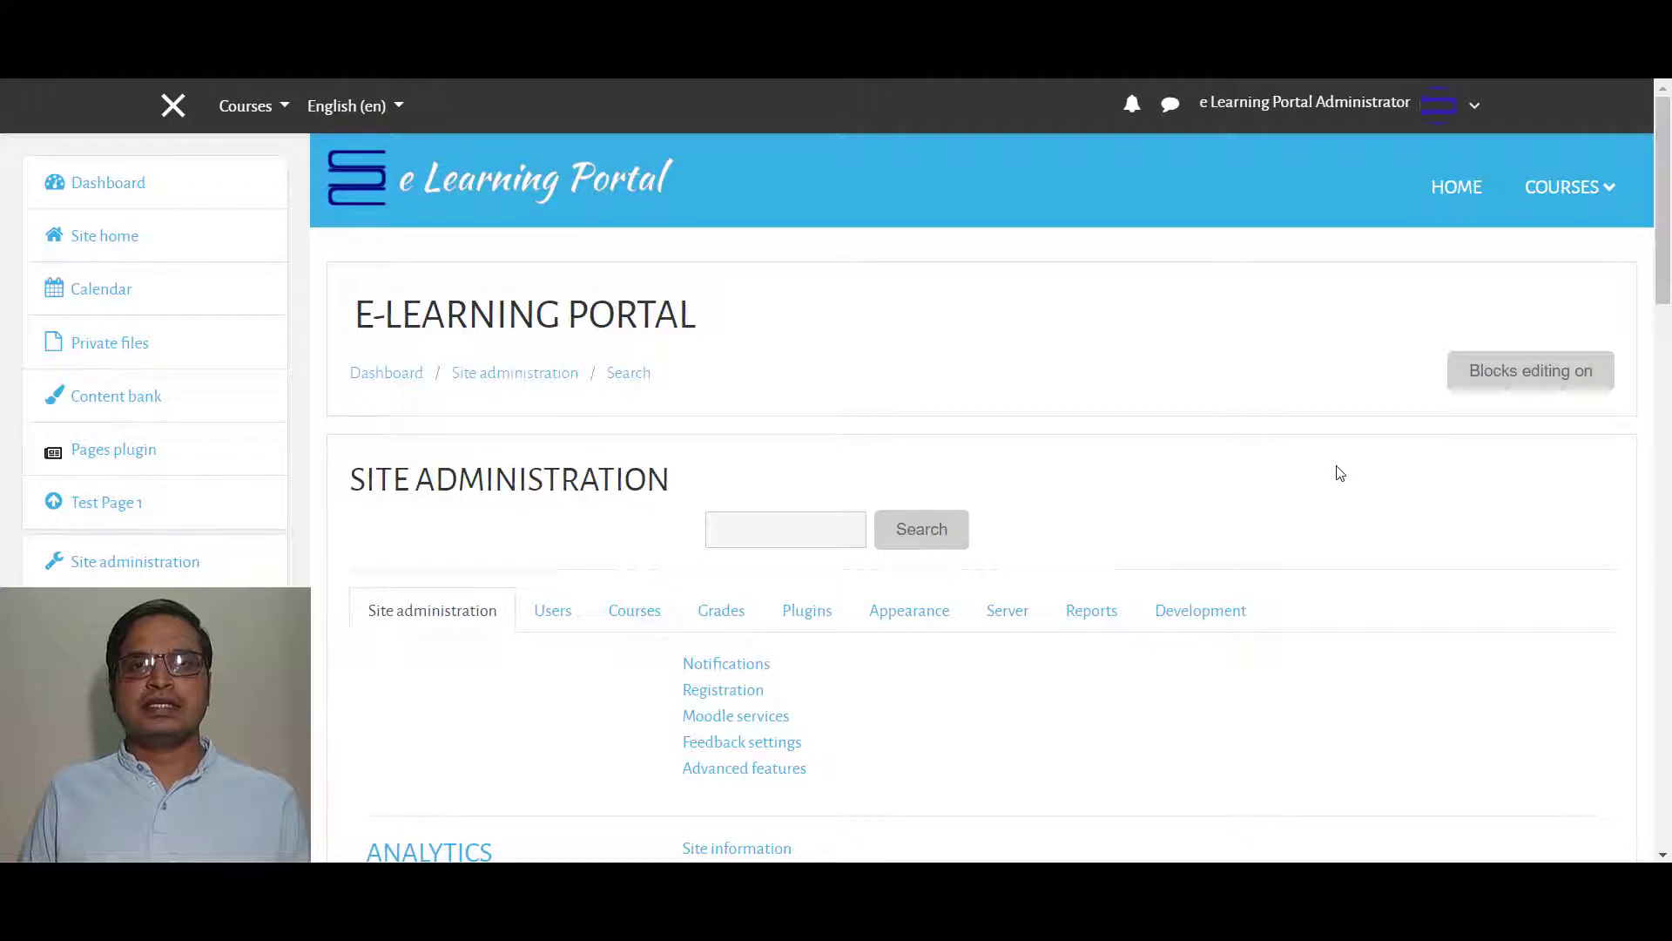
scroll(1338, 487, down, 1)
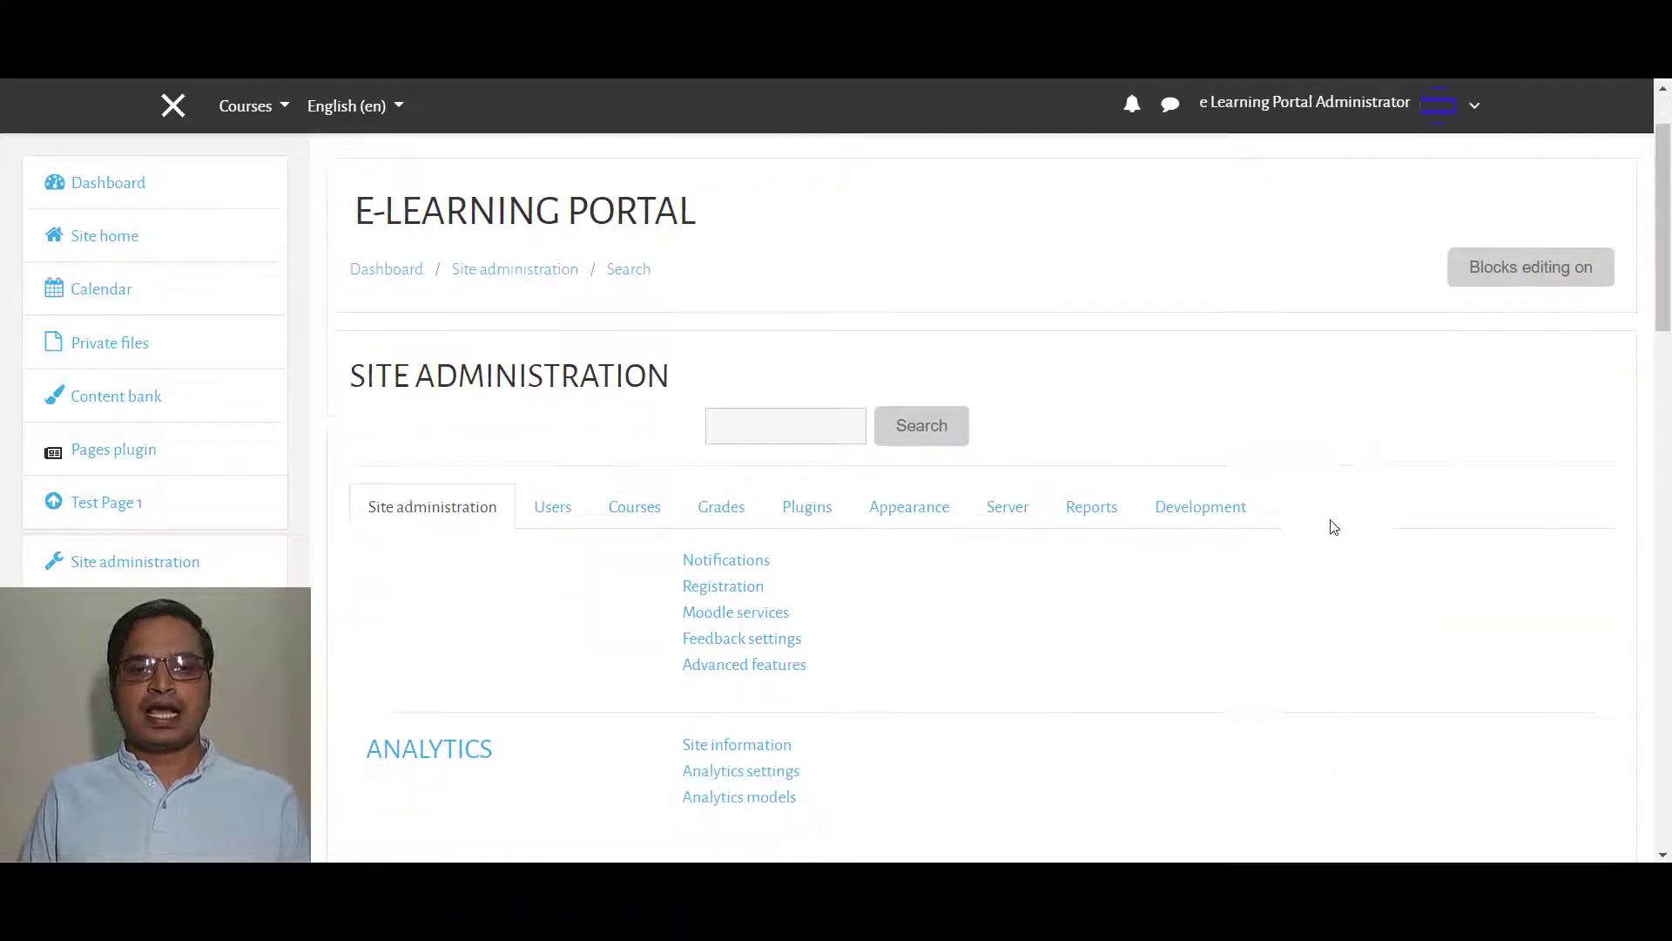
click(629, 516)
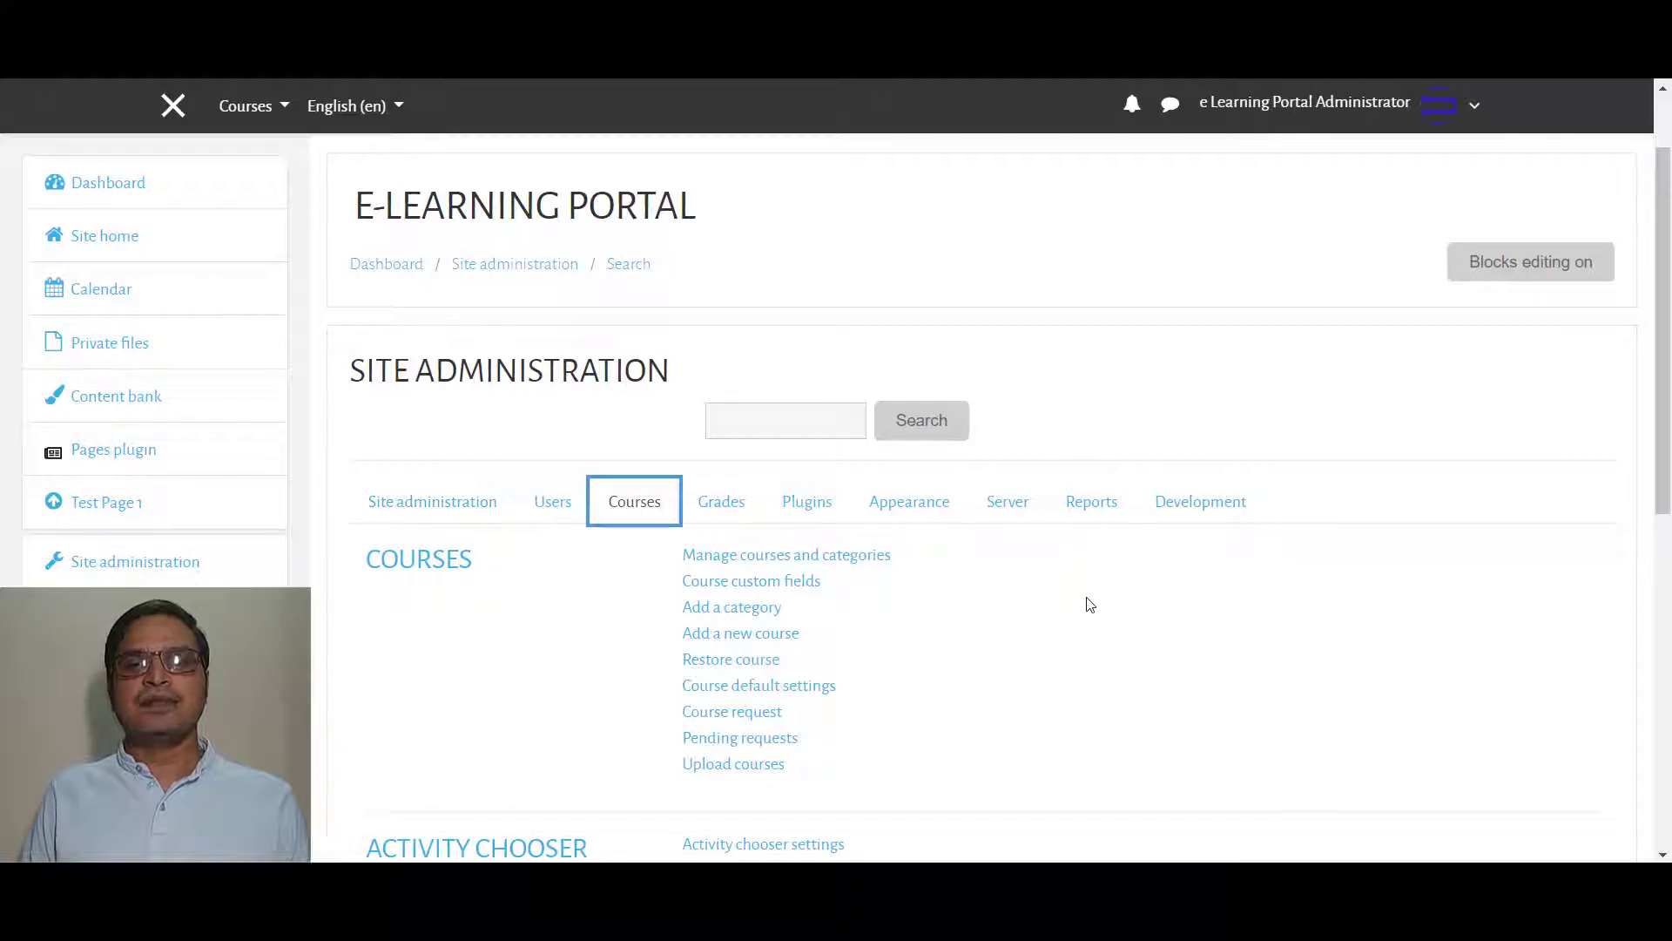
scroll(1091, 603, down, 1)
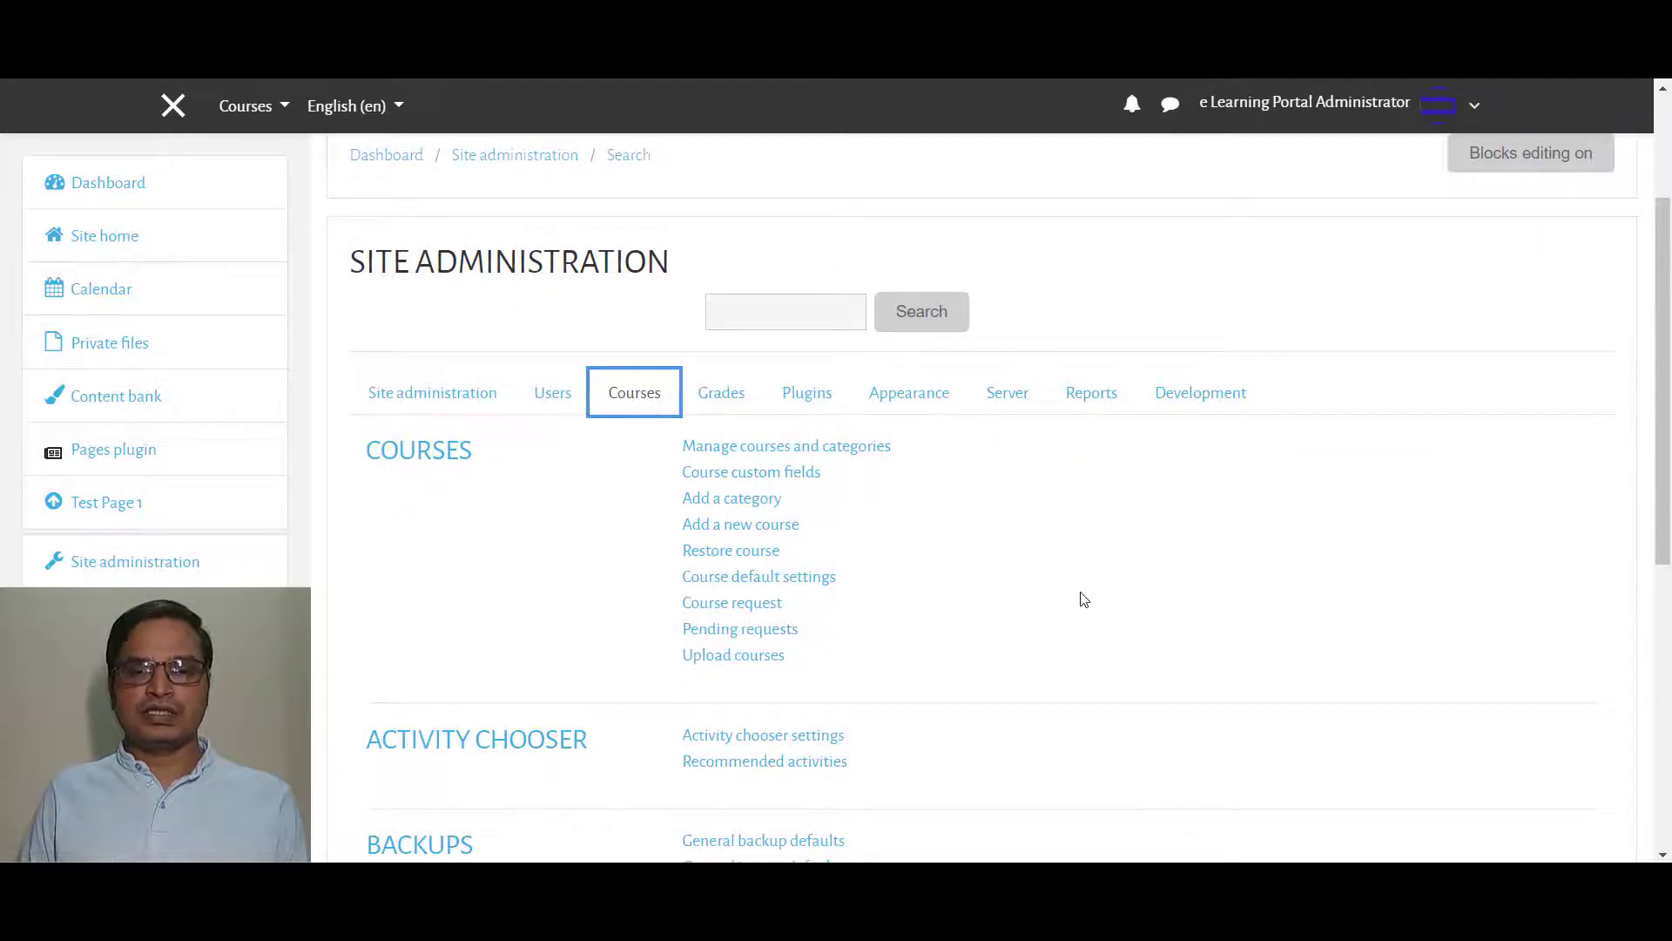
click(720, 504)
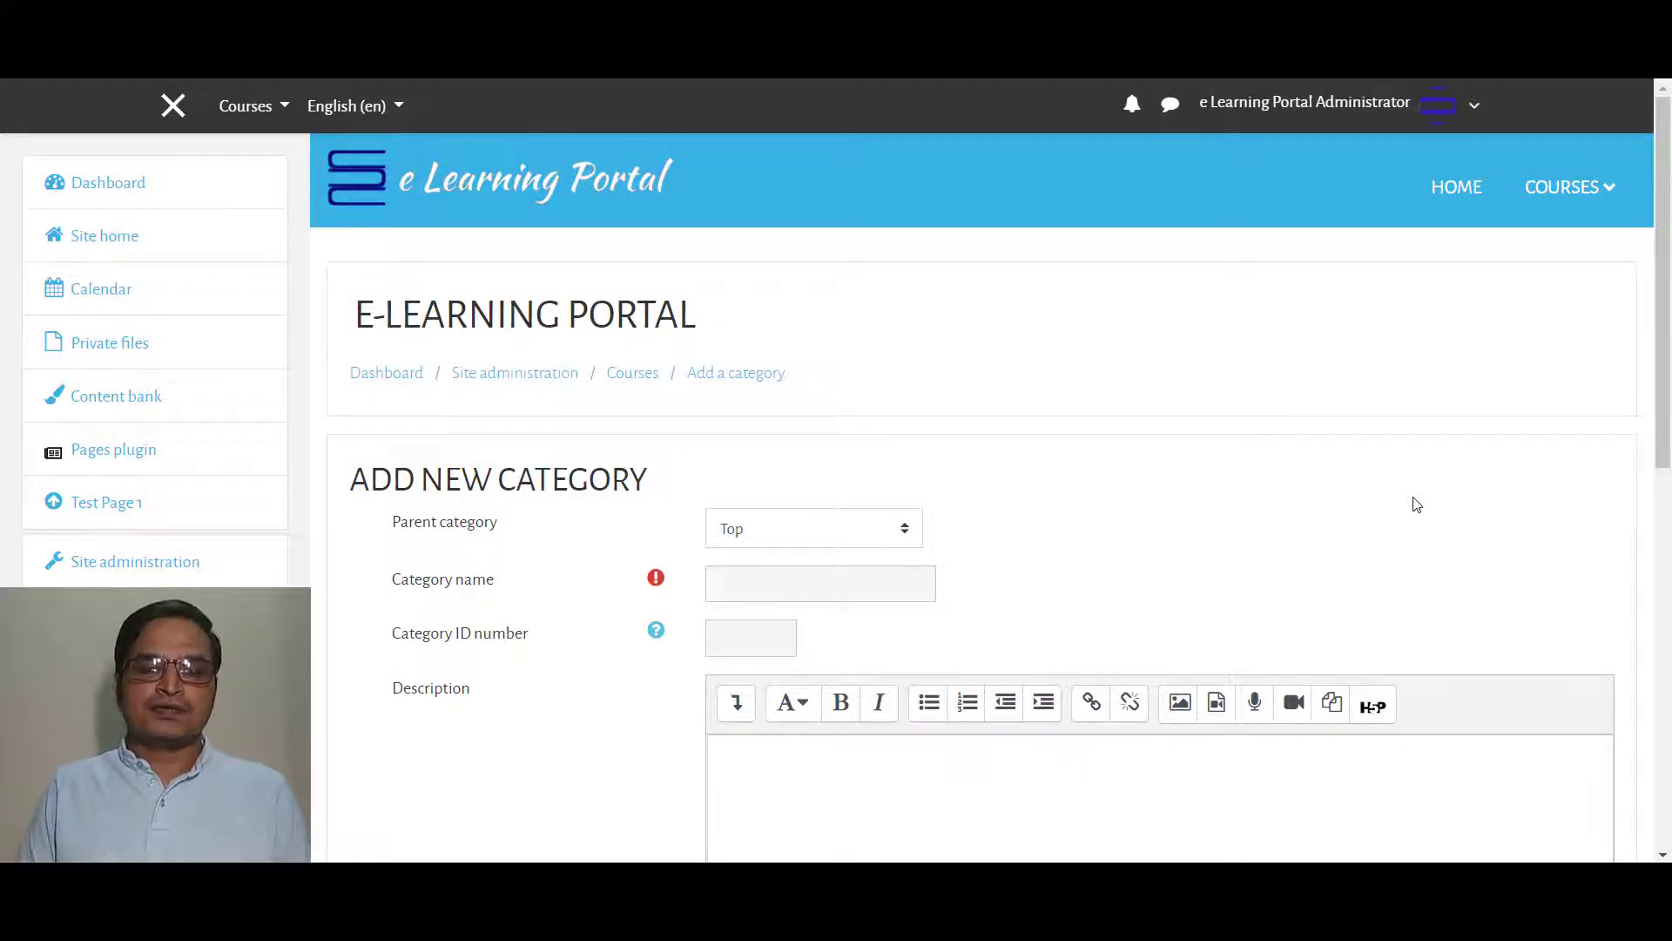
- Set the parent category to Top and name the new category "Training"
scroll(1019, 452, down, 1)
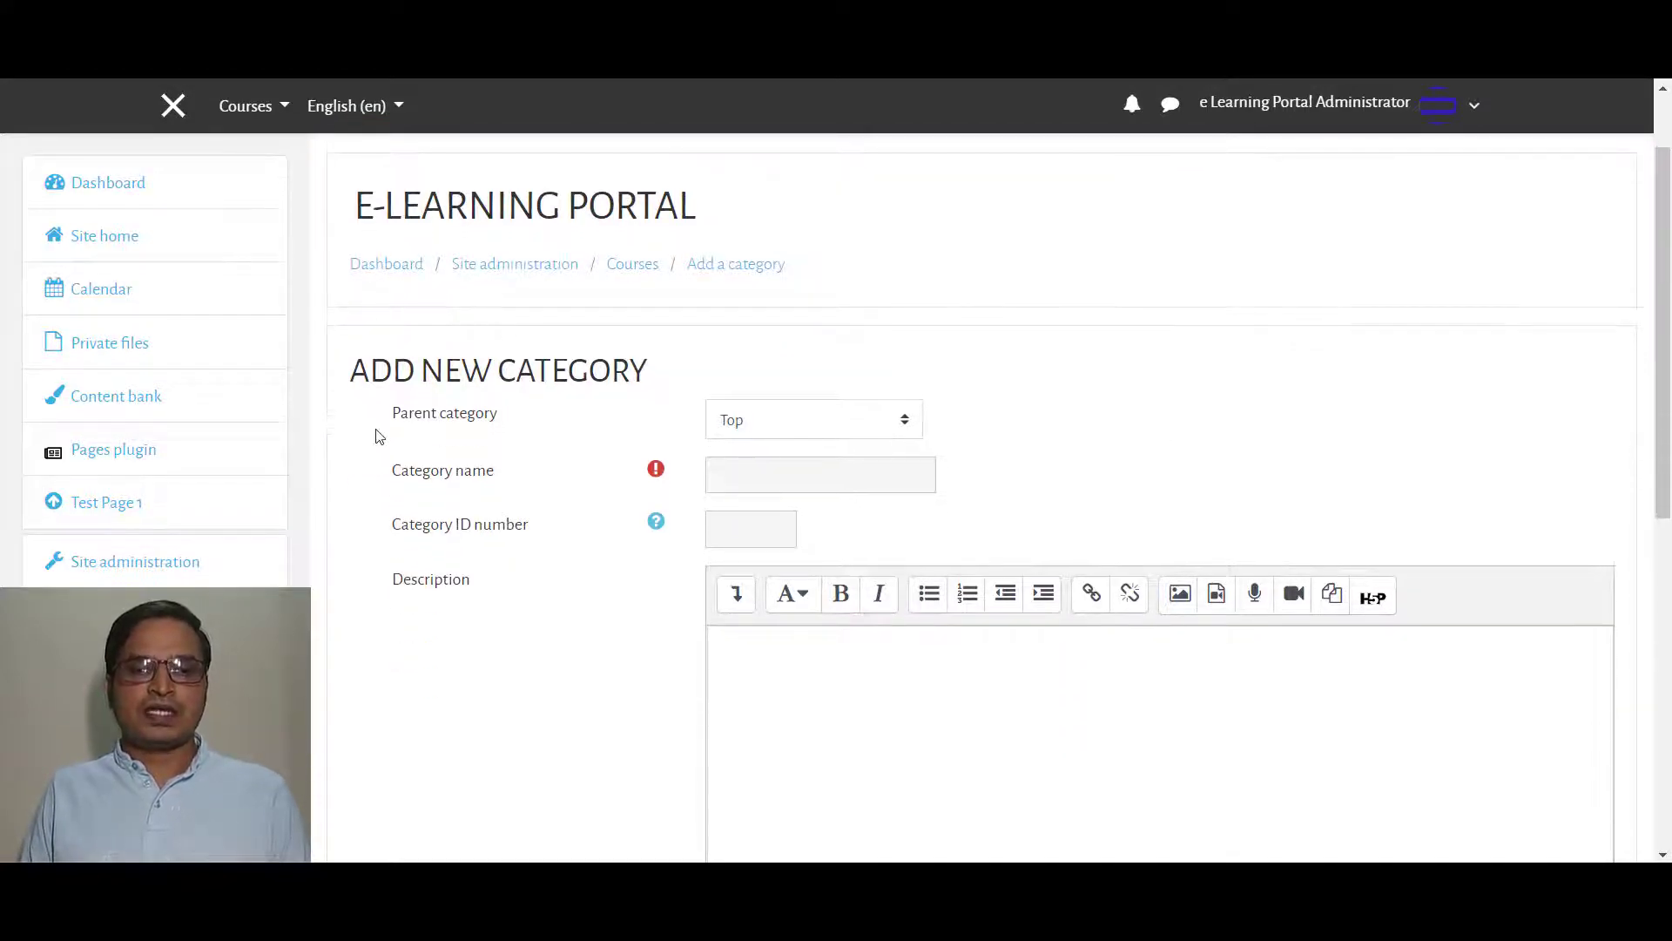
scroll(380, 425, down, 1)
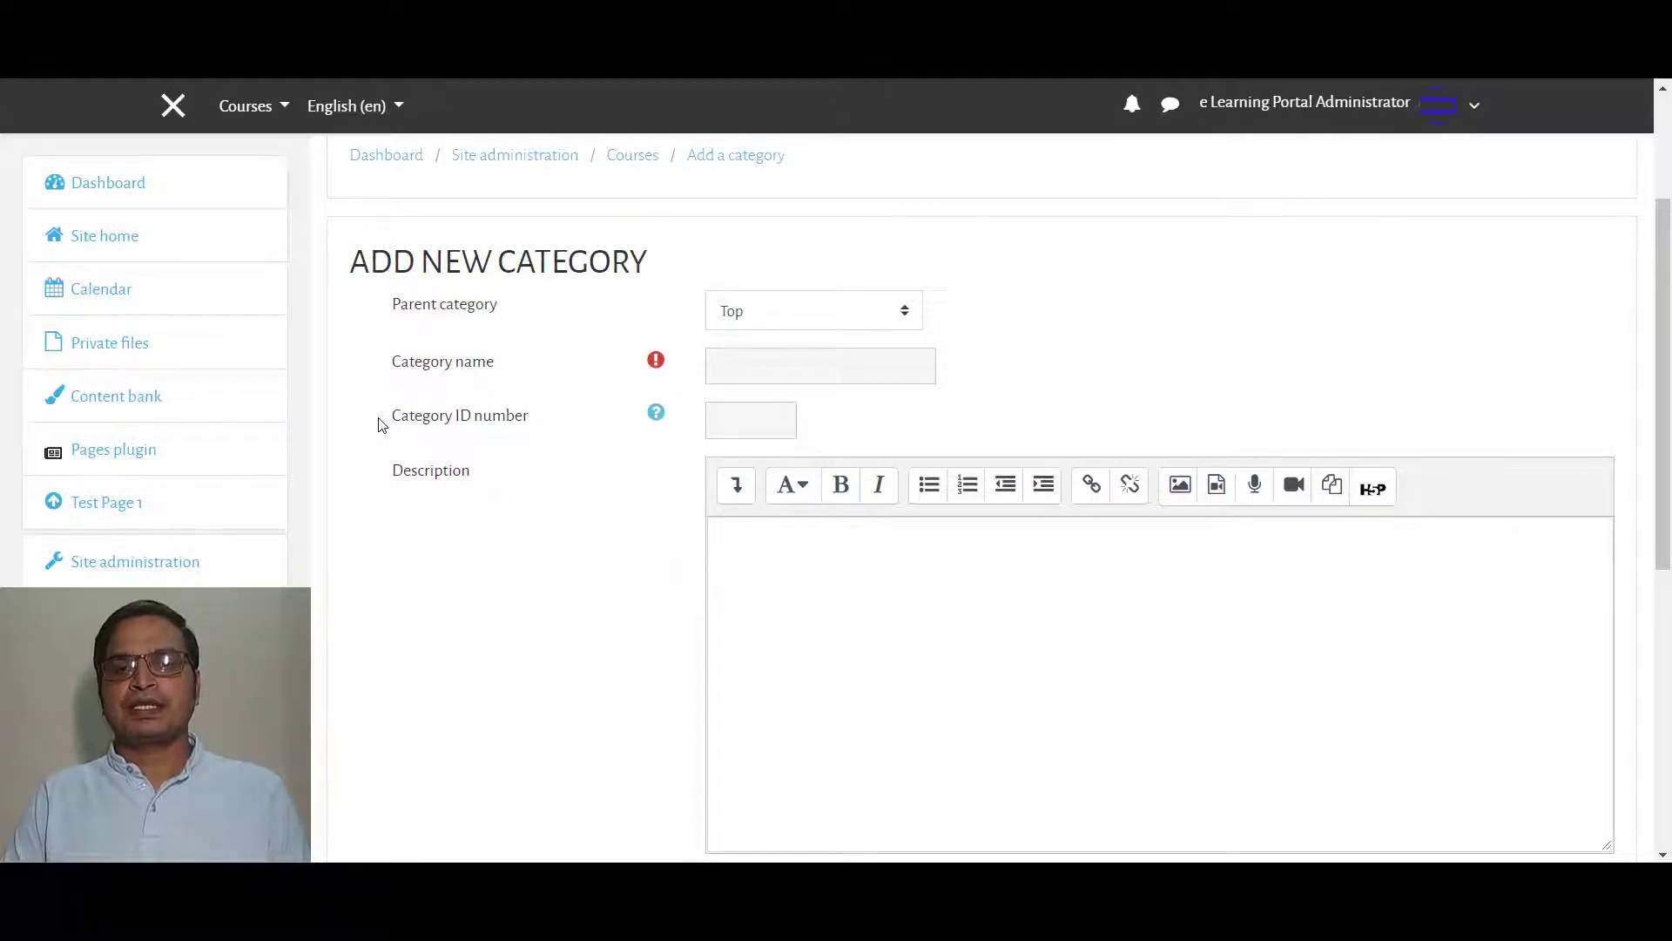
click(788, 314)
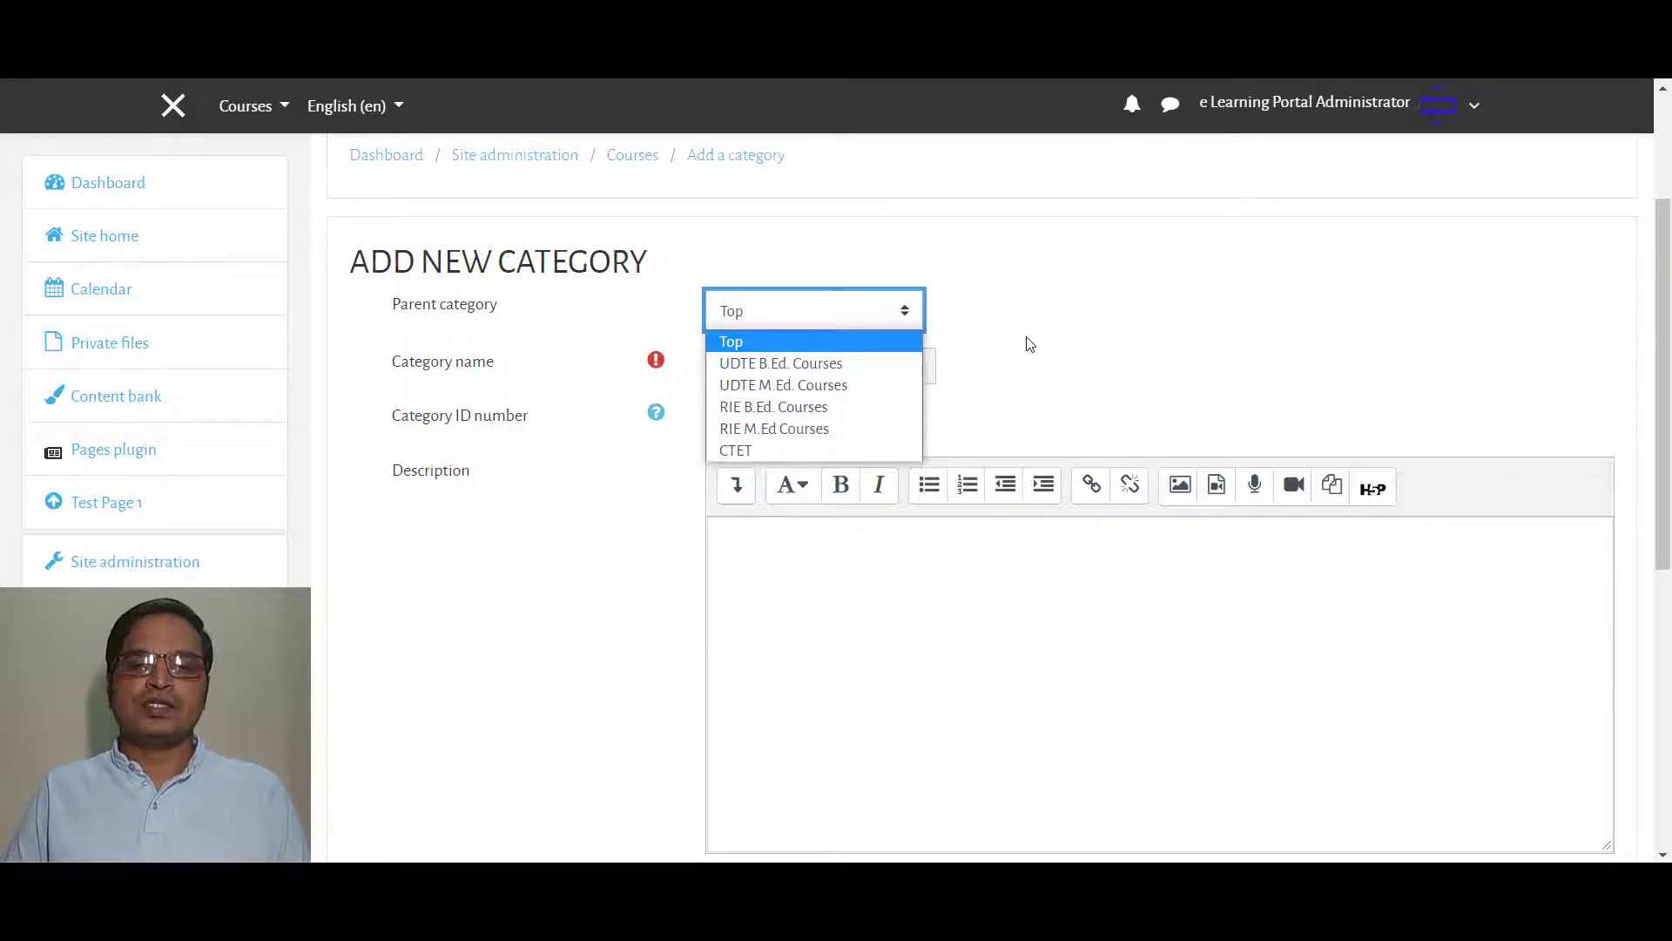
click(799, 344)
click(837, 374)
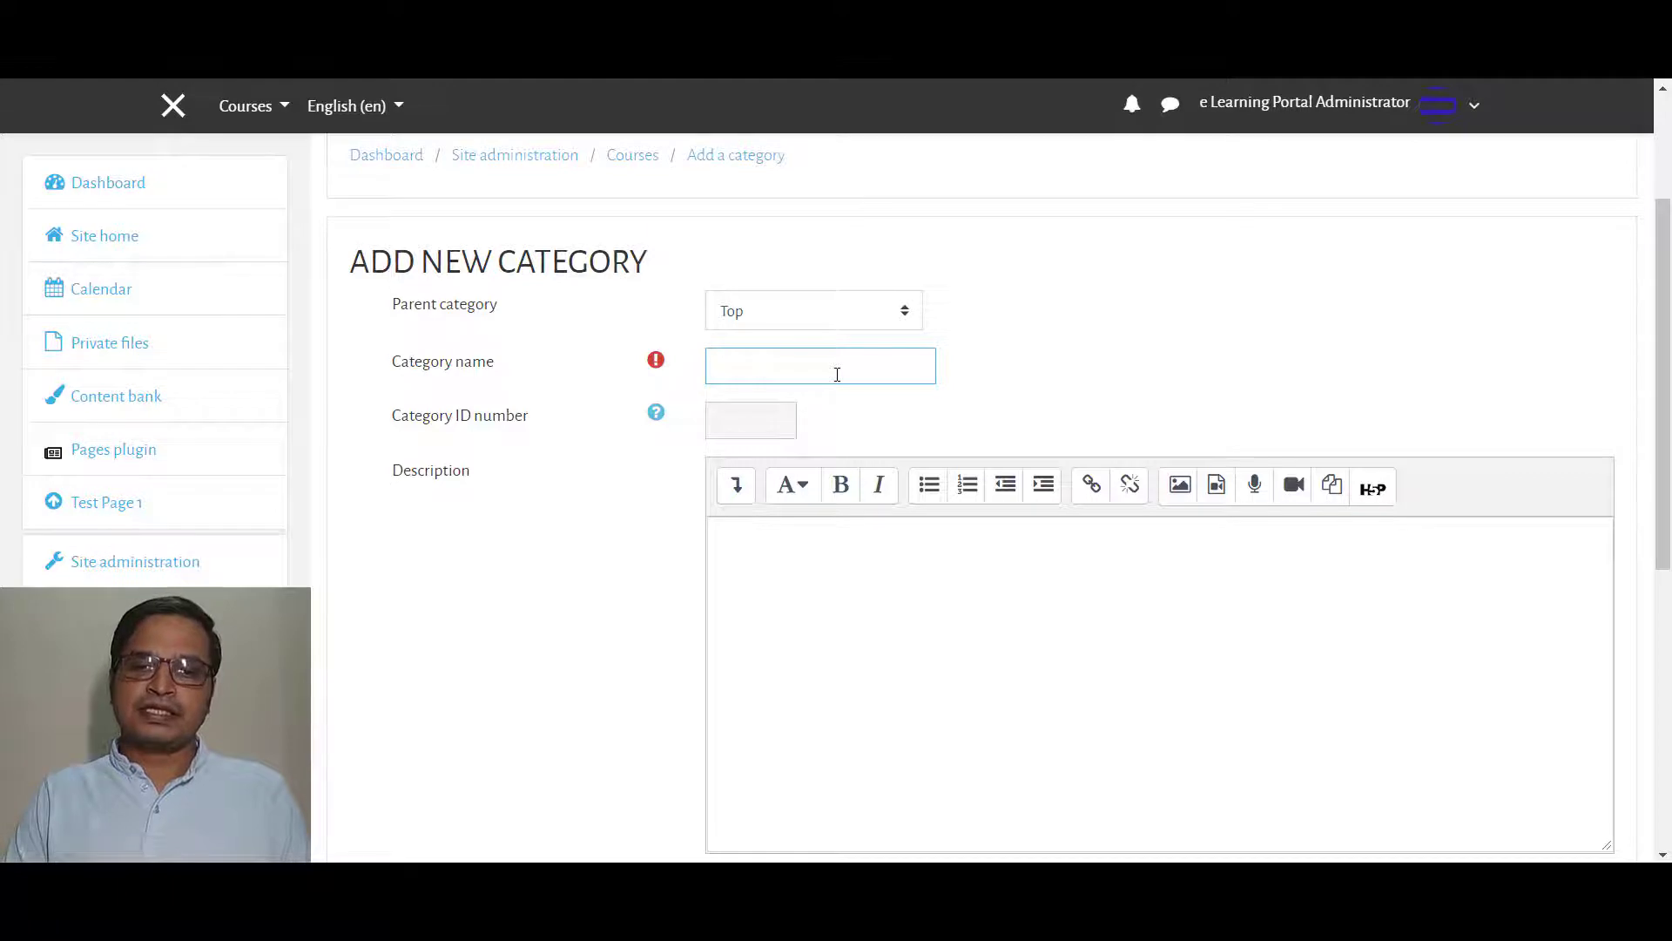
mouse_move(667, 371)
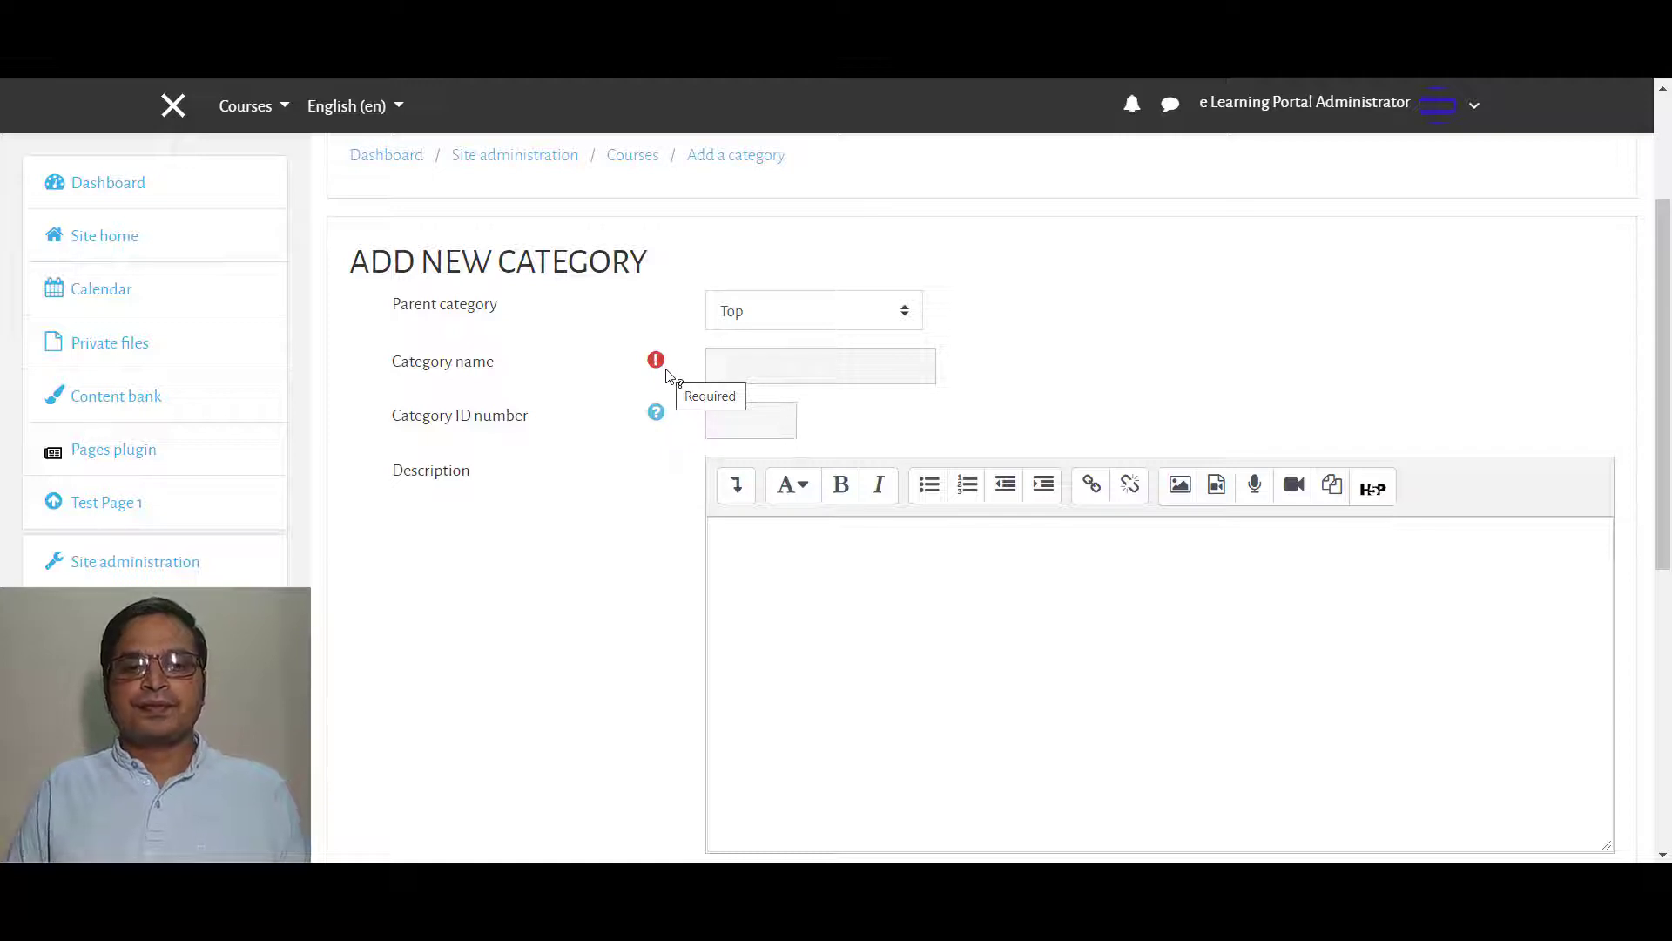
click(751, 368)
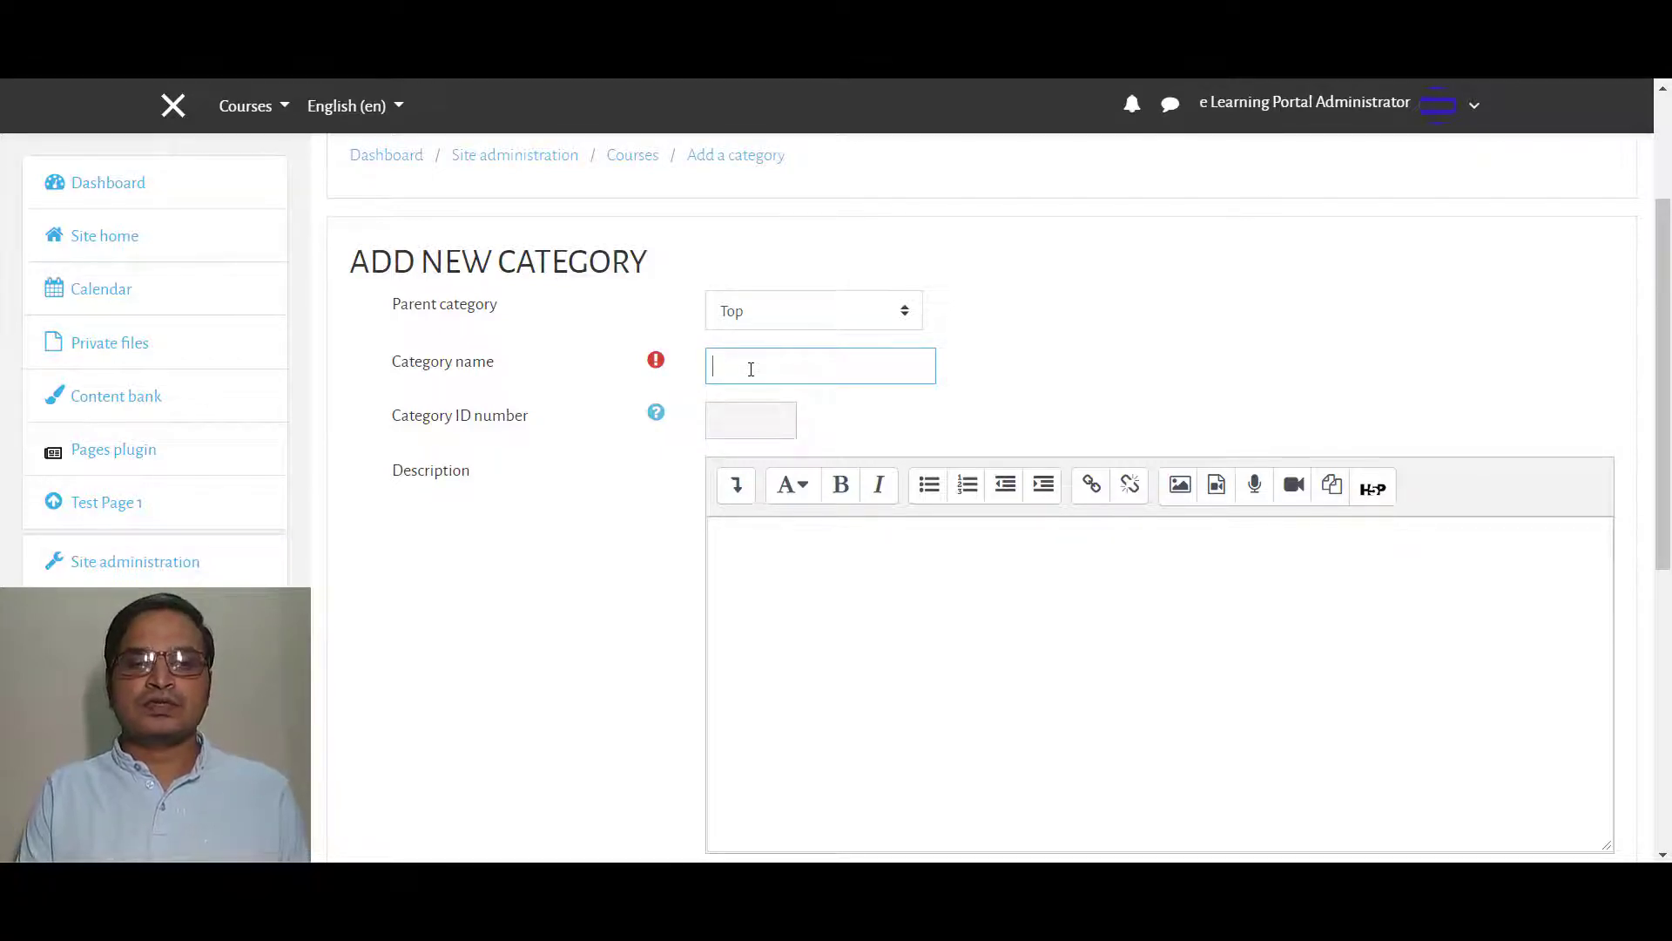
text(Training)
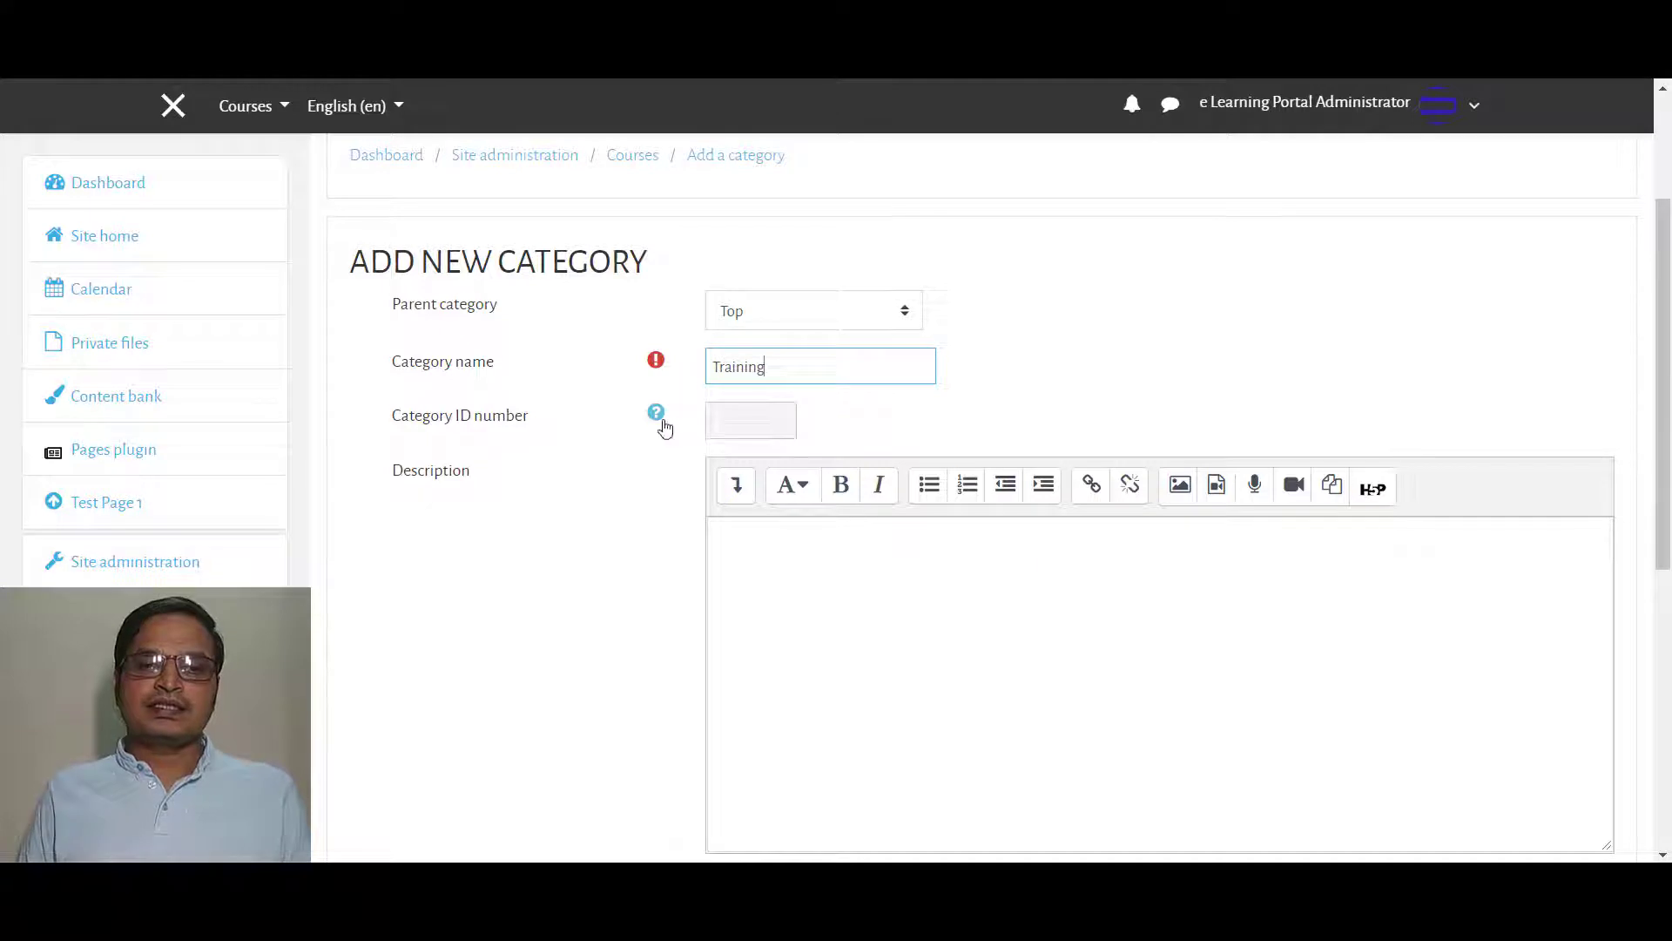
- Read the help text for the Category ID number field and close it
scroll(610, 451, down, 2)
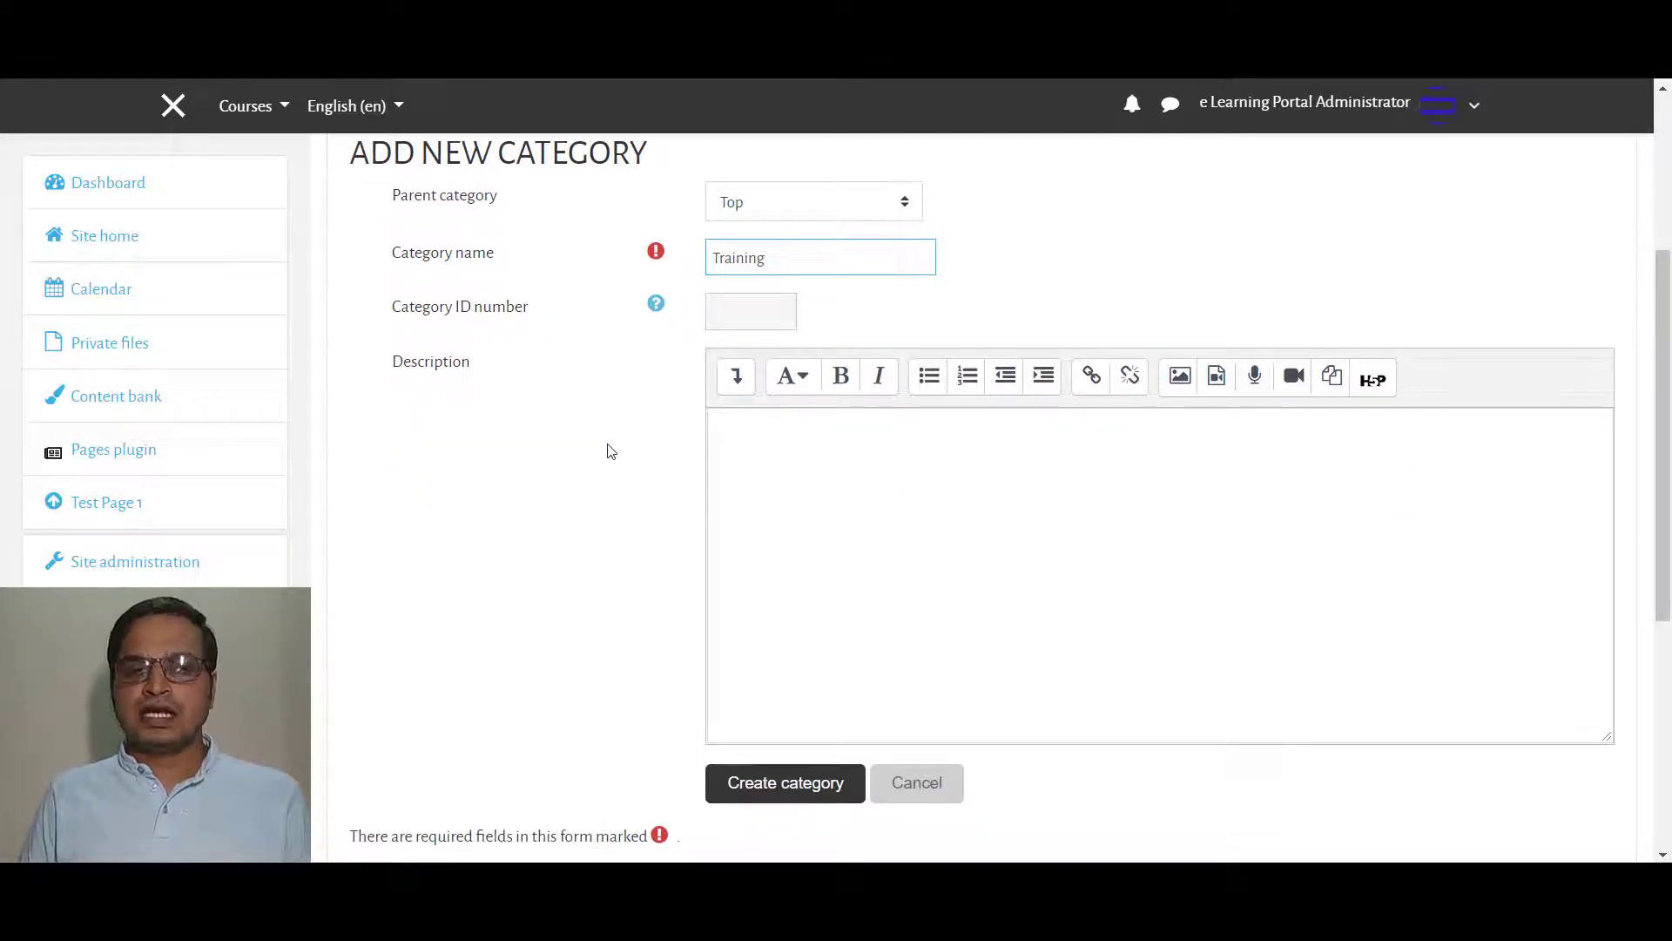
click(657, 312)
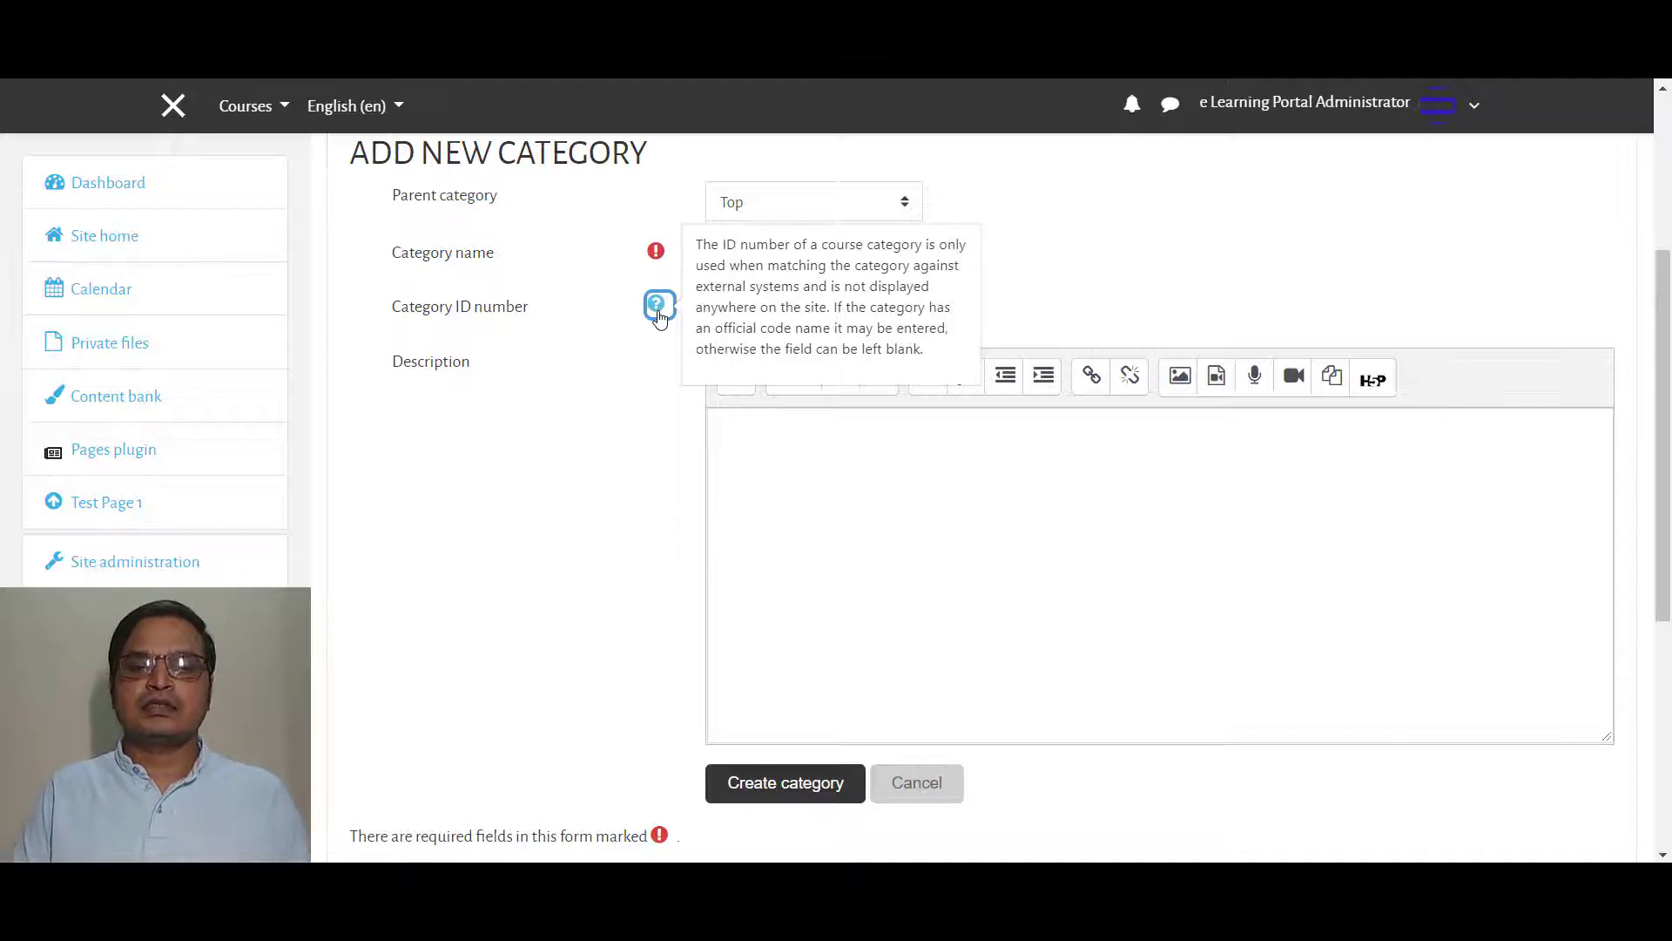
click(664, 369)
click(657, 314)
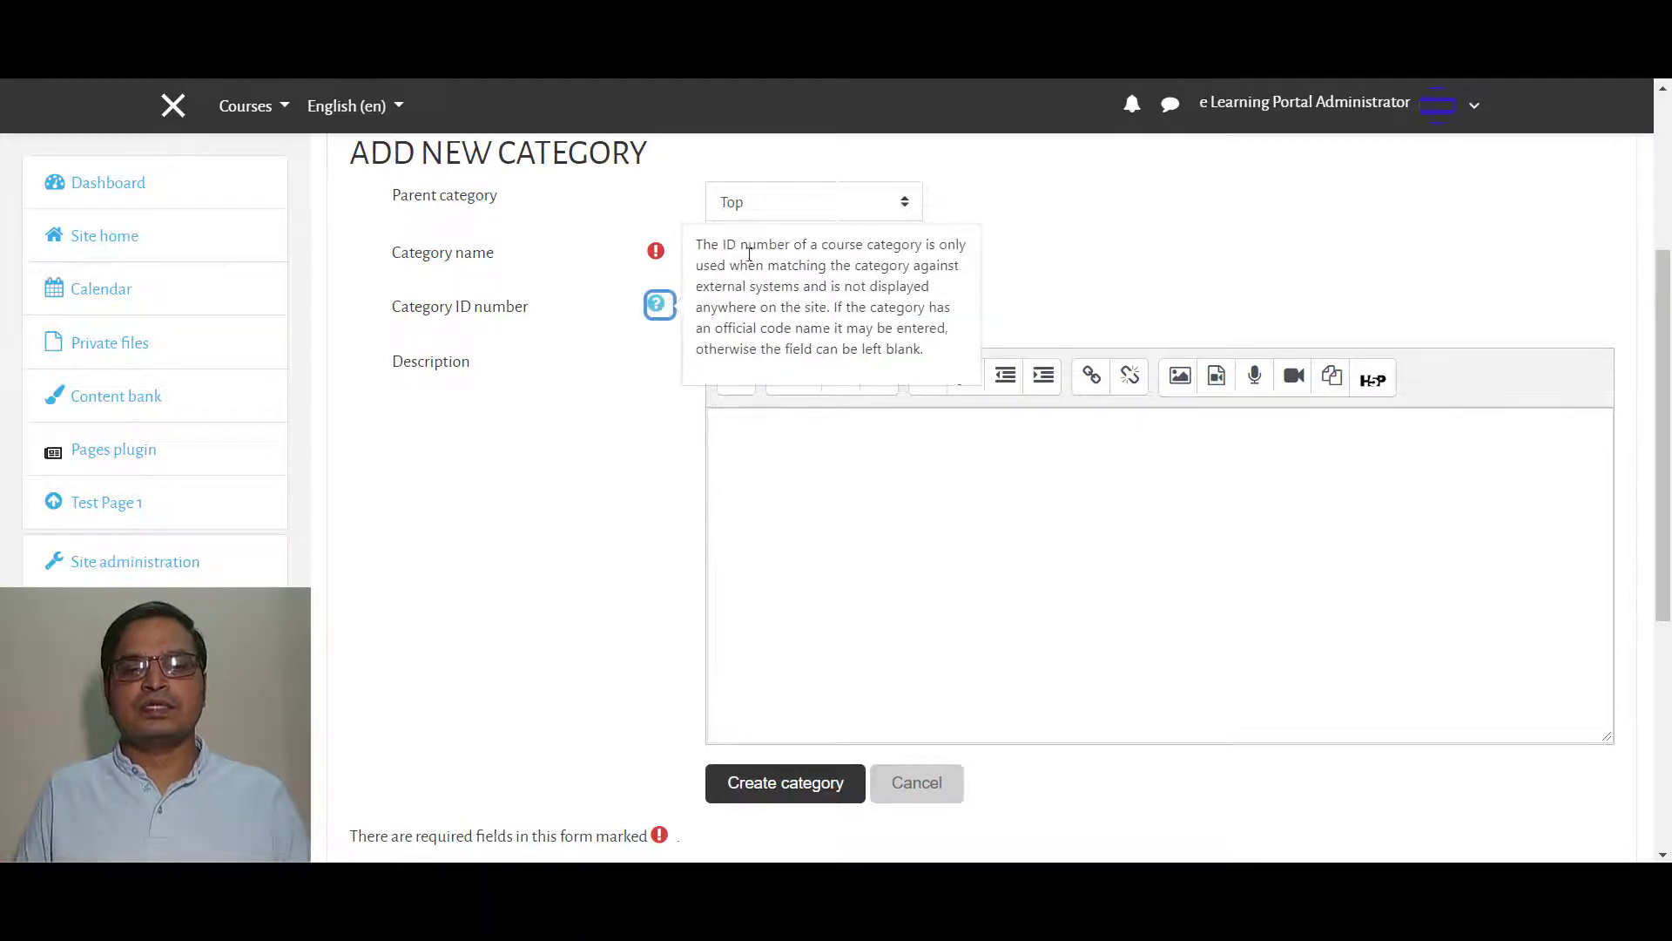
click(656, 410)
- Show the description editor's advanced formatting tools and enter the description "This Category is for Training Purspose."
scroll(640, 373, down, 1)
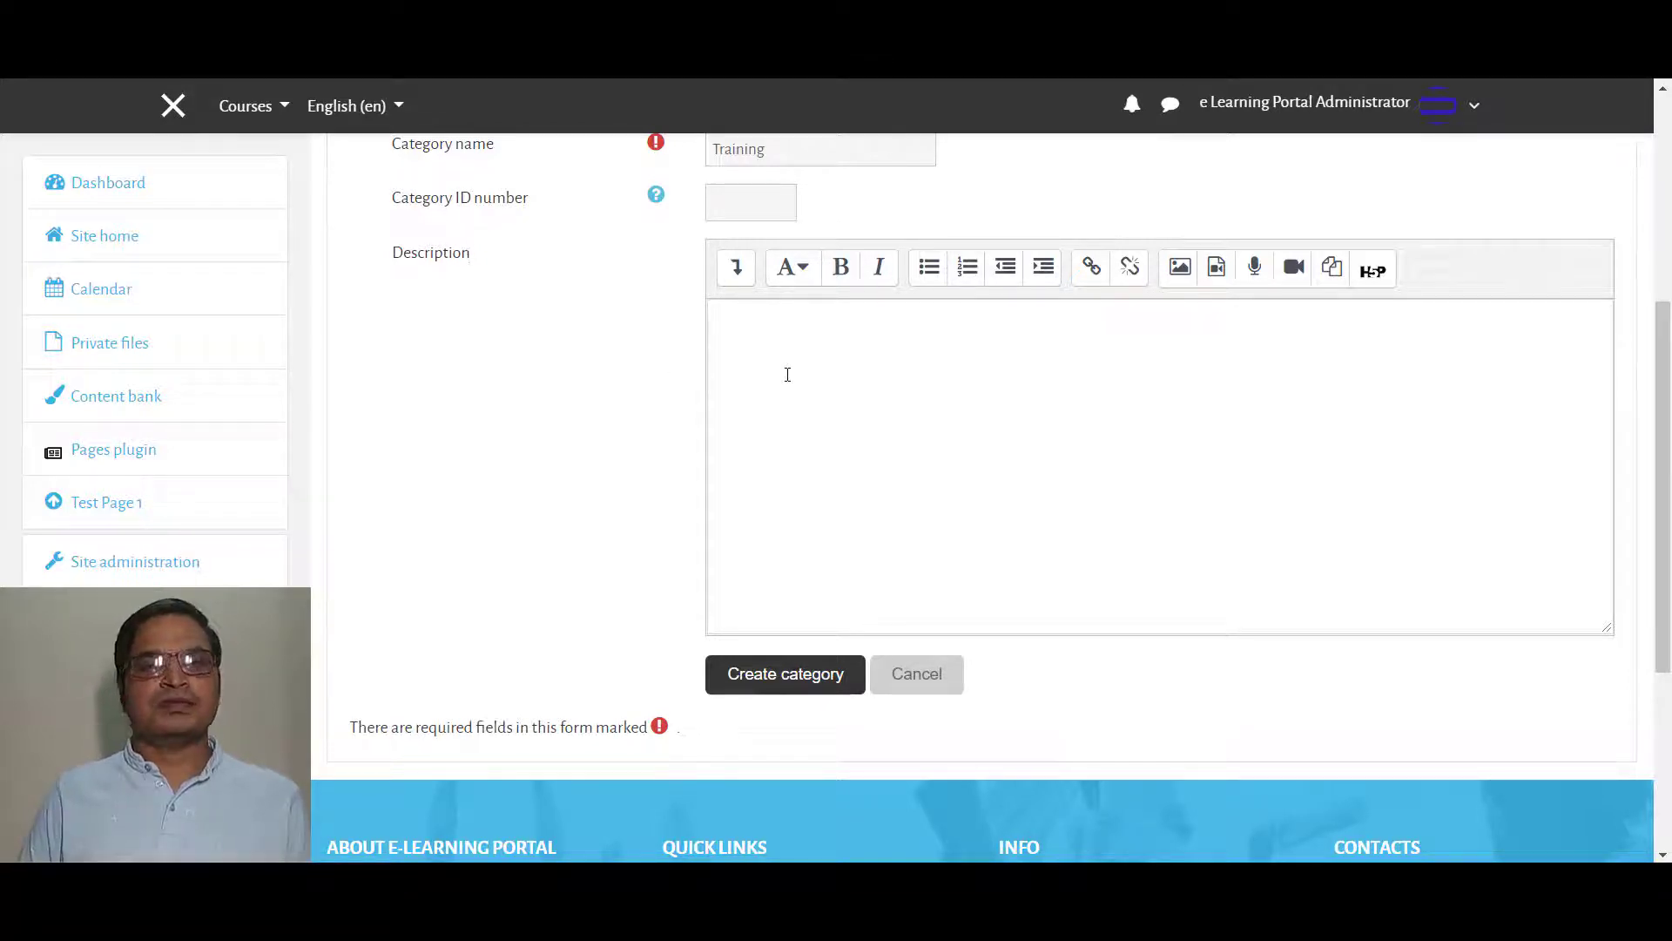
click(733, 270)
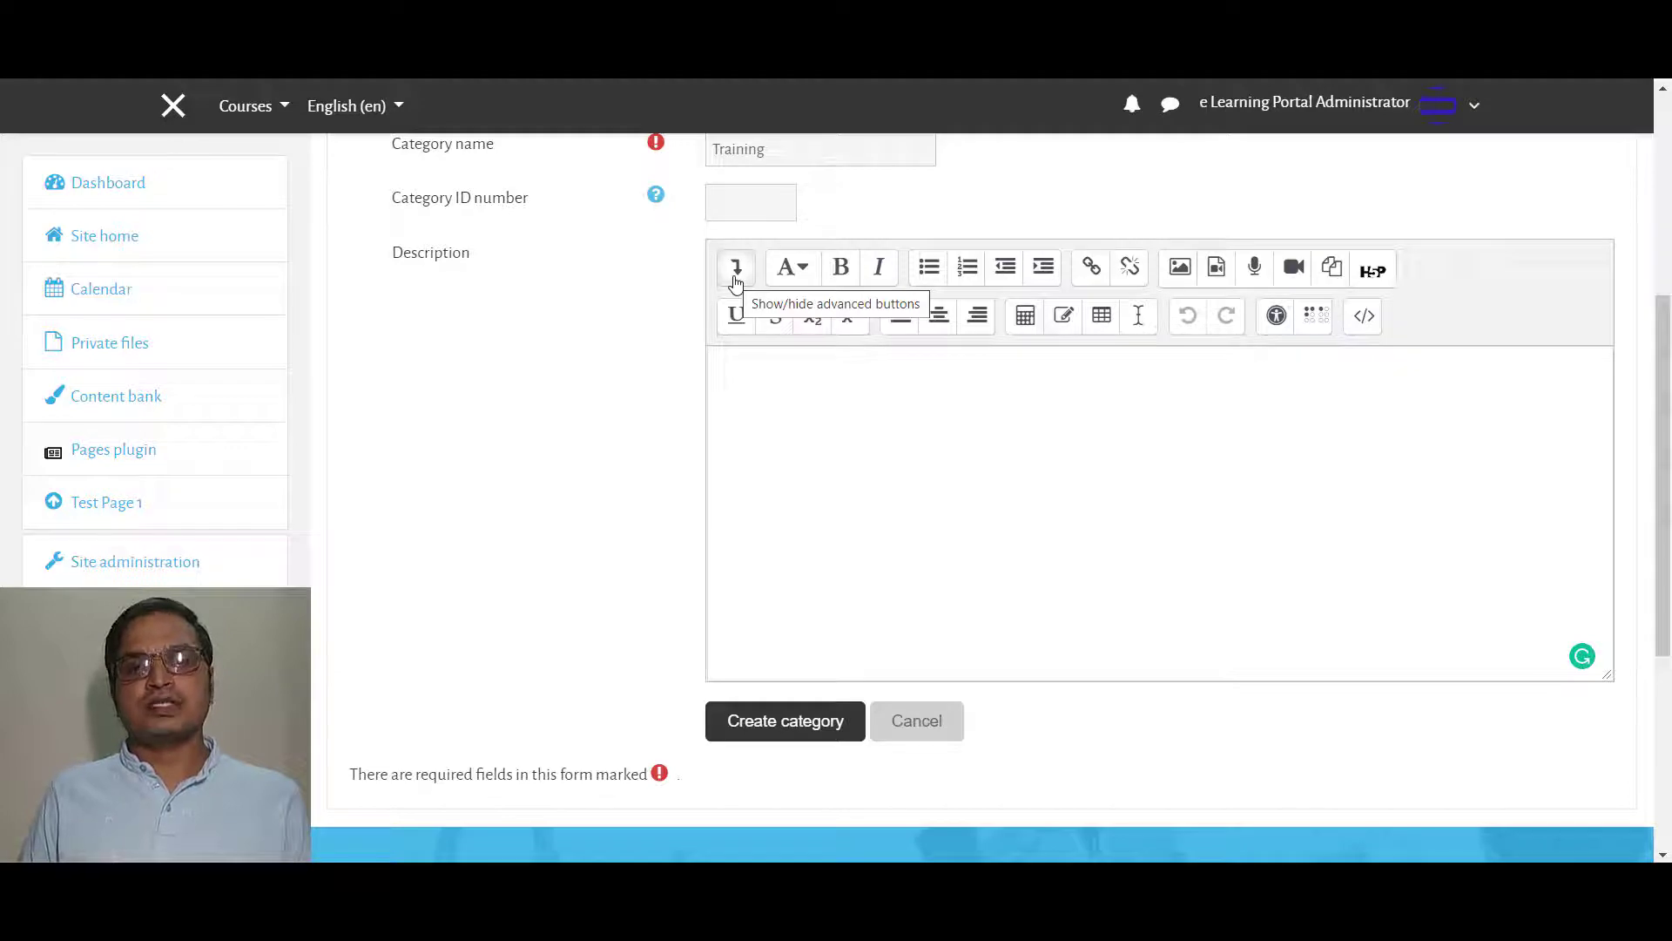
click(750, 385)
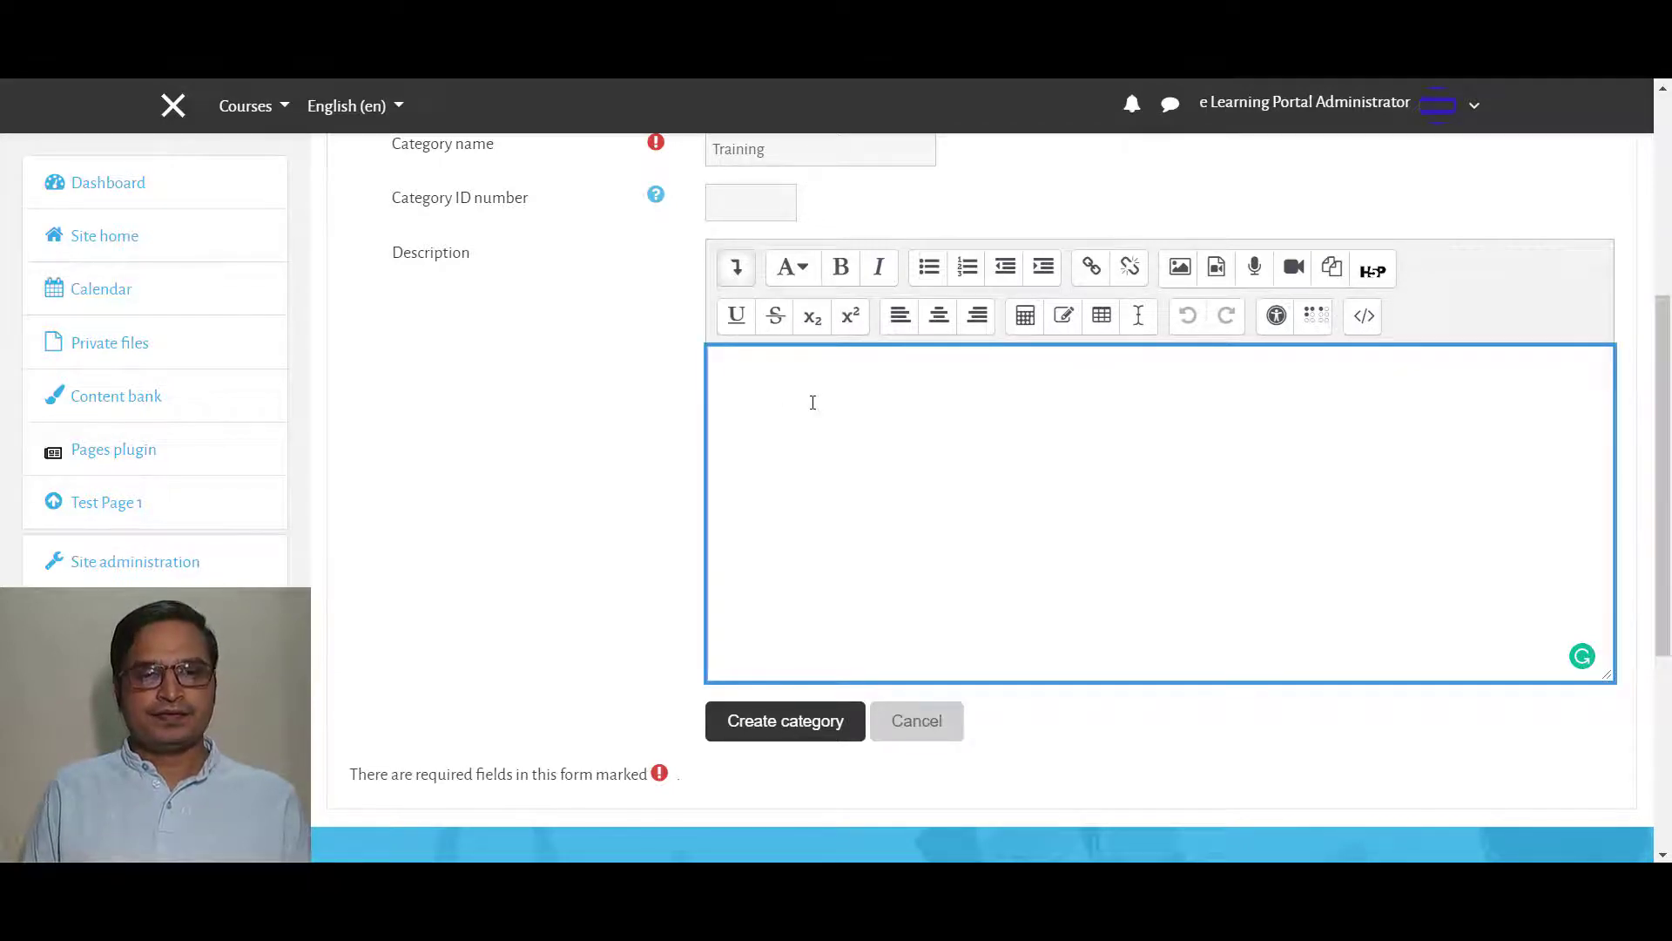
text(This Category is for Training Purspose)
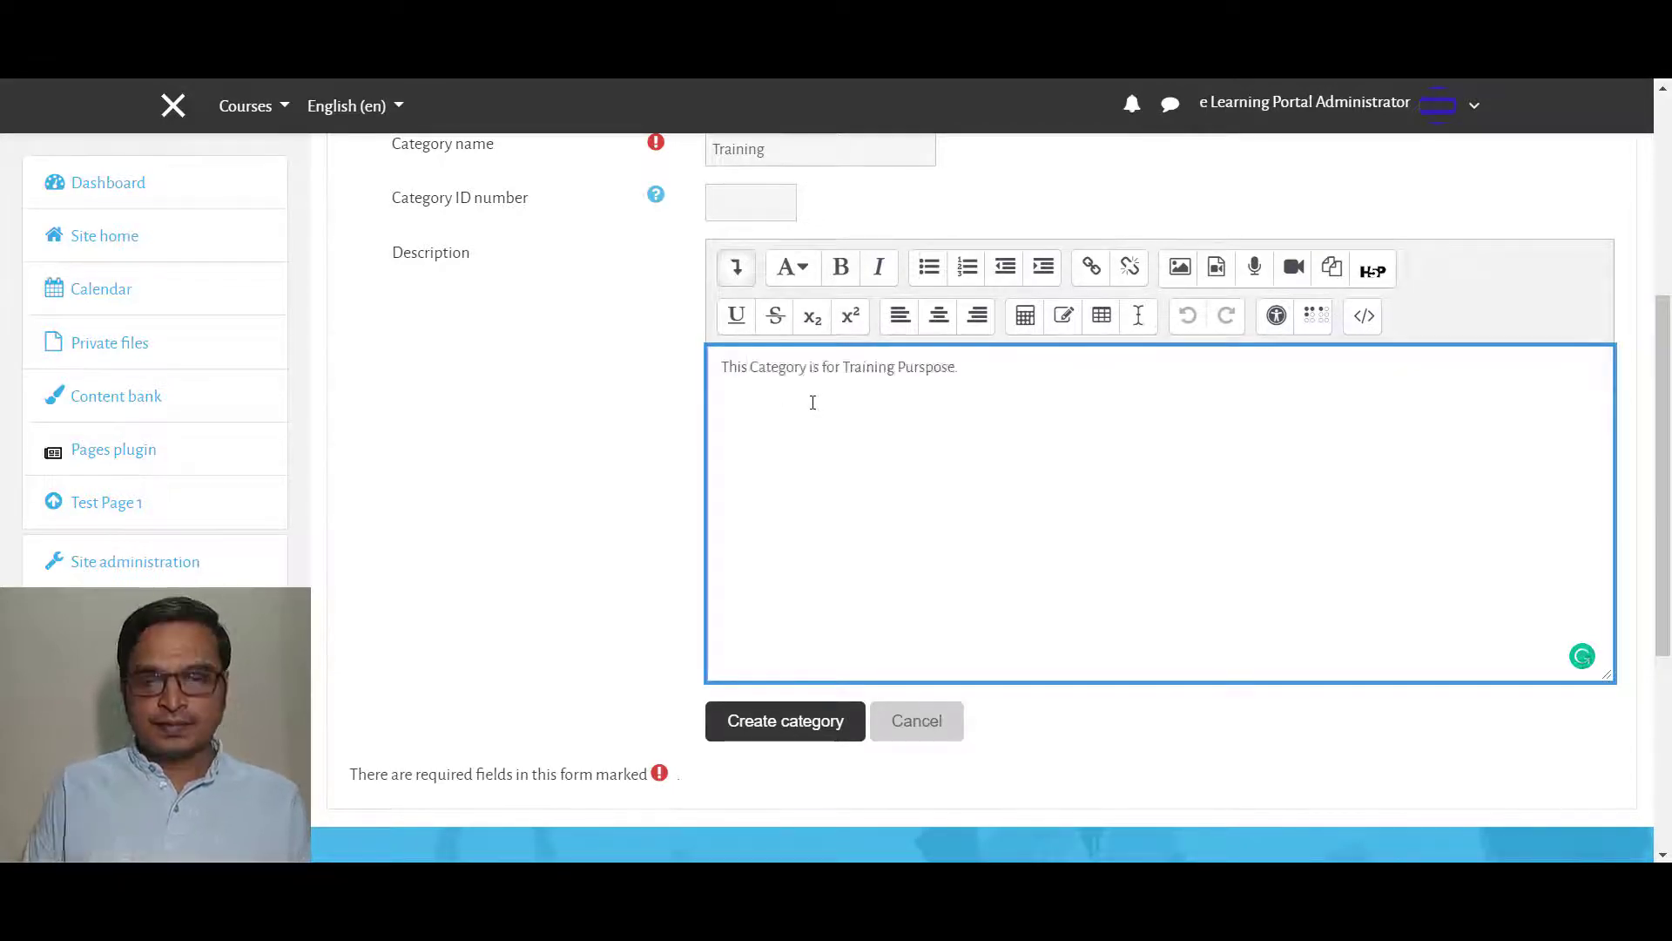
text(.)
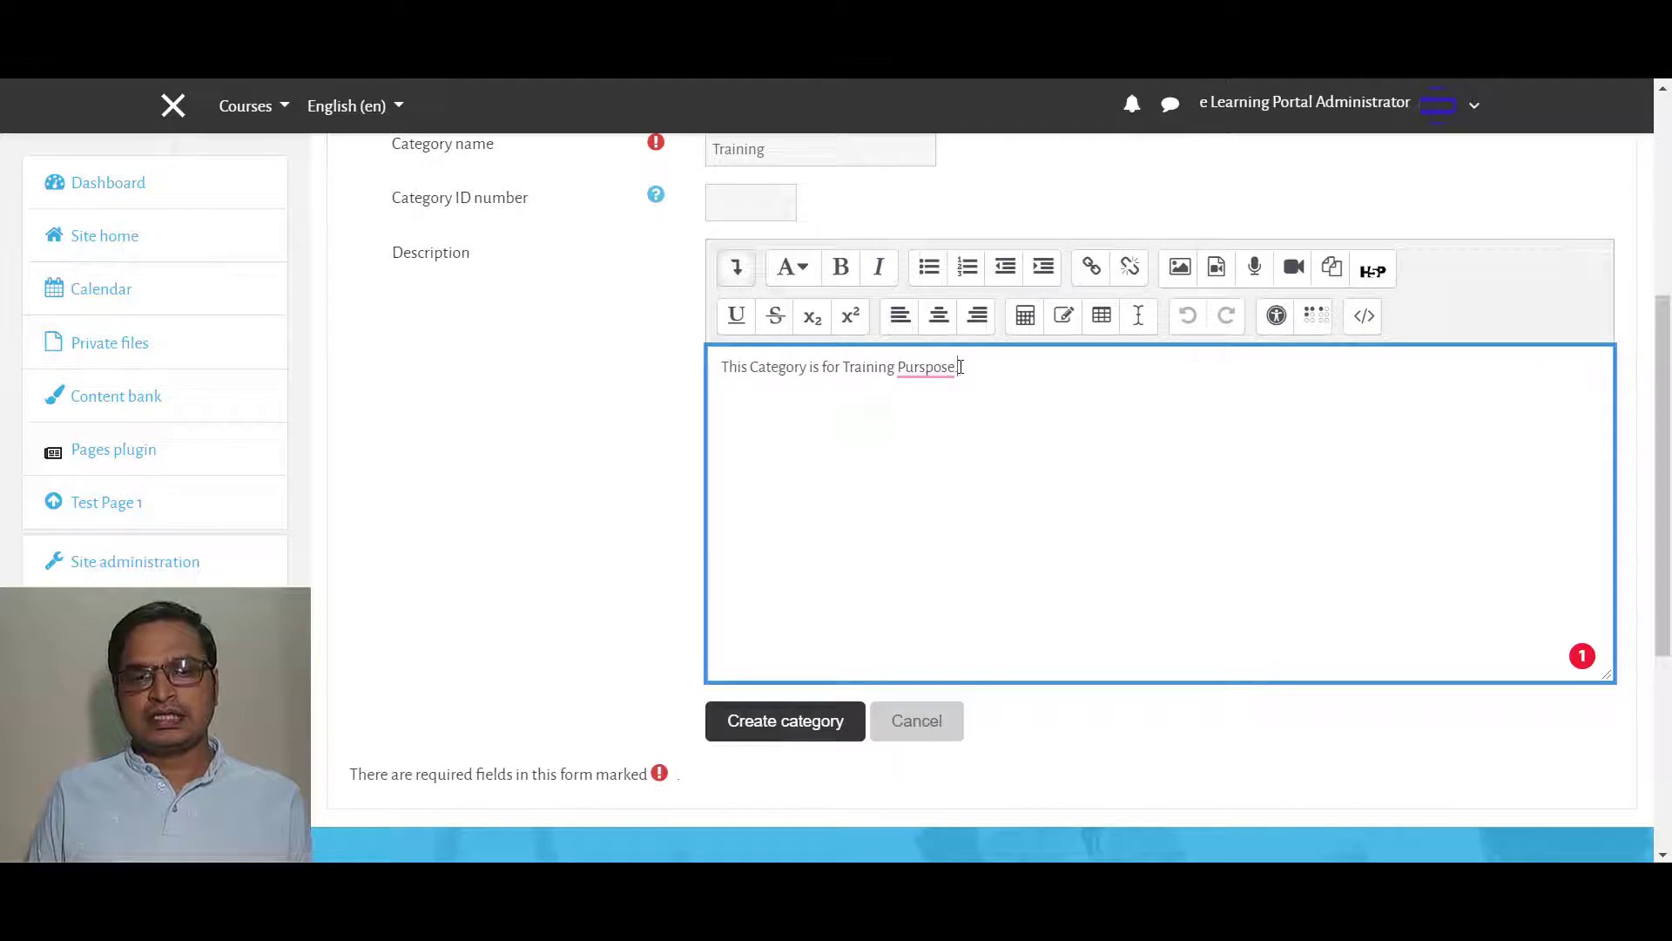
- Correct the misspelled word "Purspose" in the description and create the category
click(928, 373)
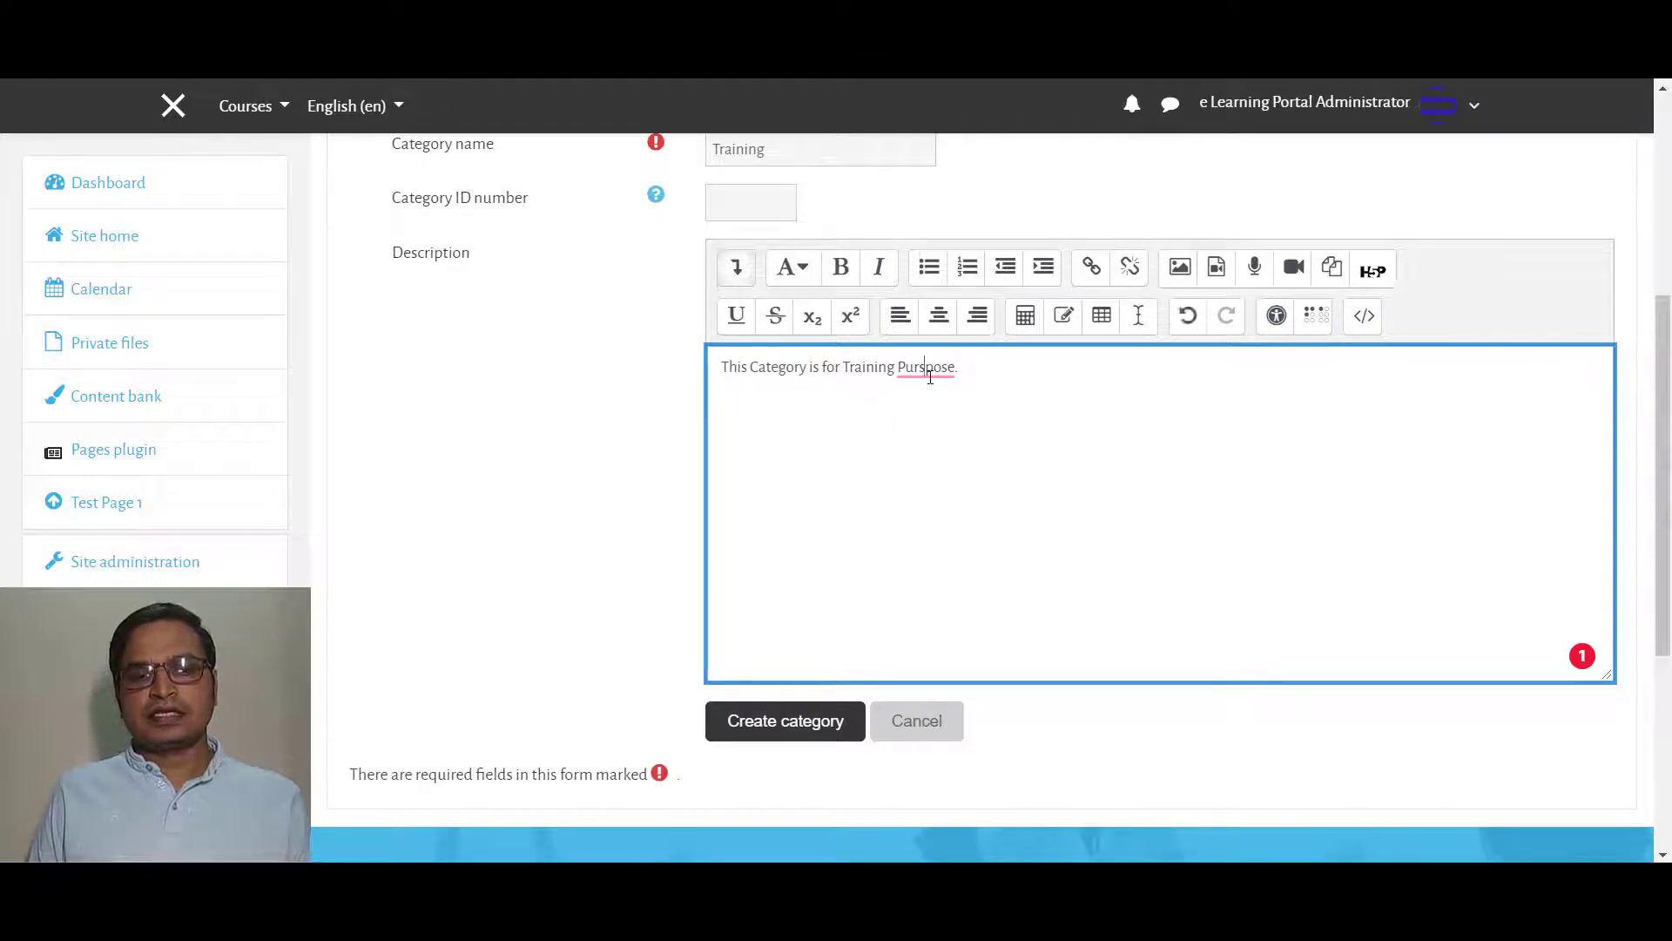
right_click(925, 370)
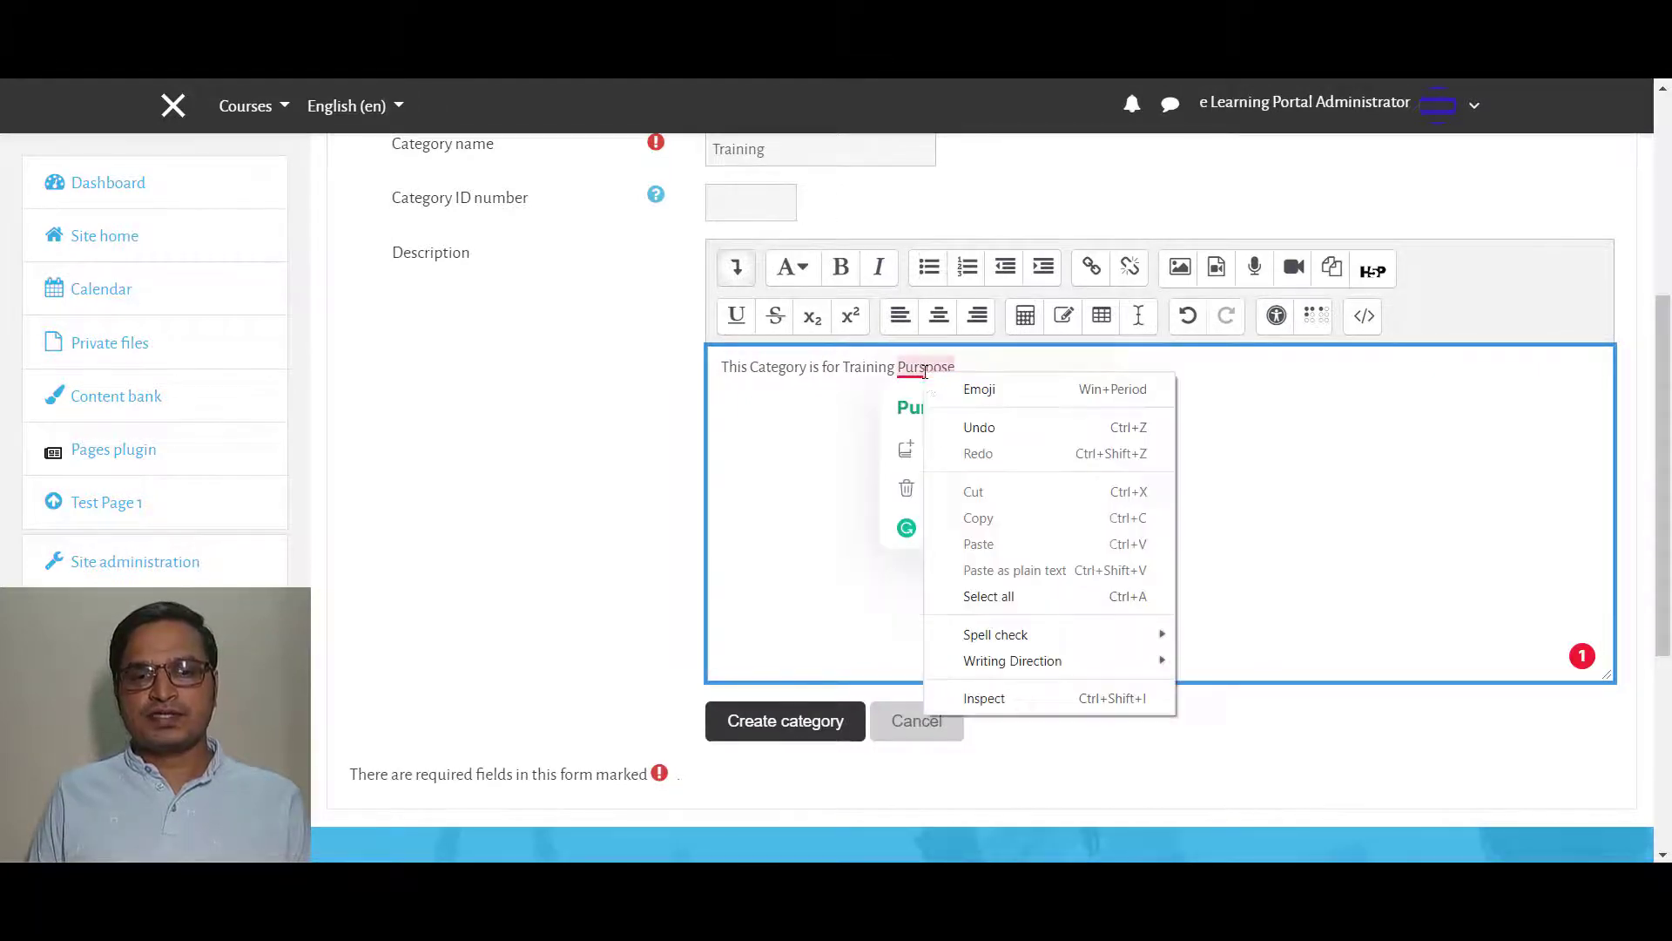
click(910, 408)
key(BackSpace)
click(801, 718)
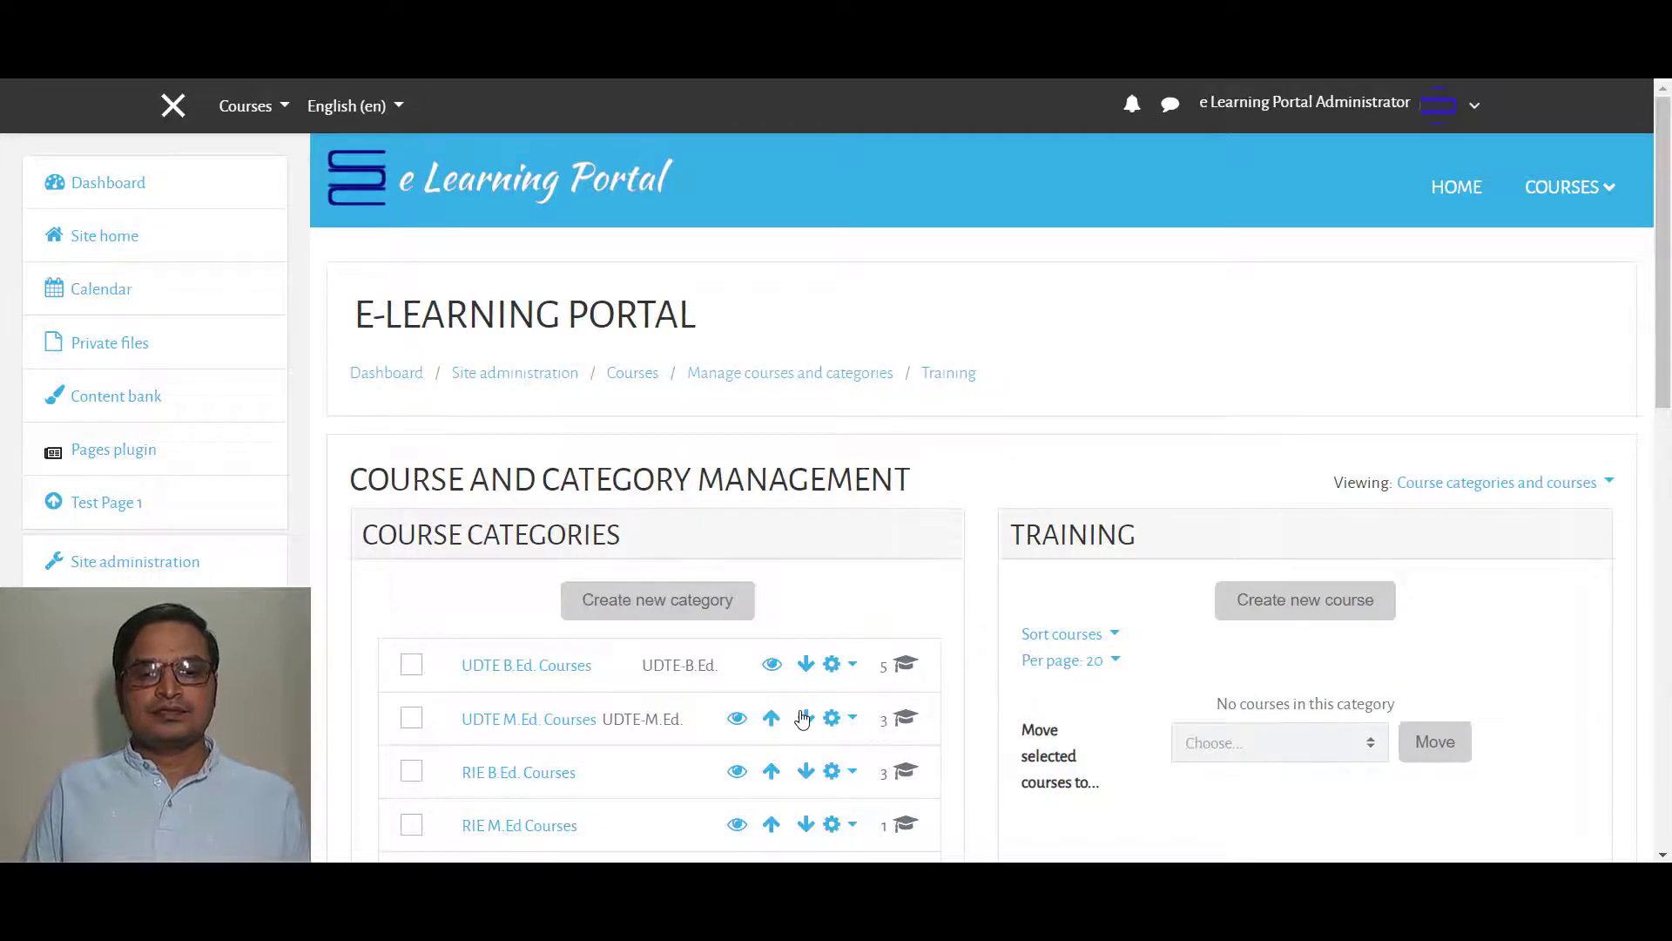
- Move the Training category up three places in the category list, directly below UDTE M.Ed. Courses
scroll(997, 444, down, 1)
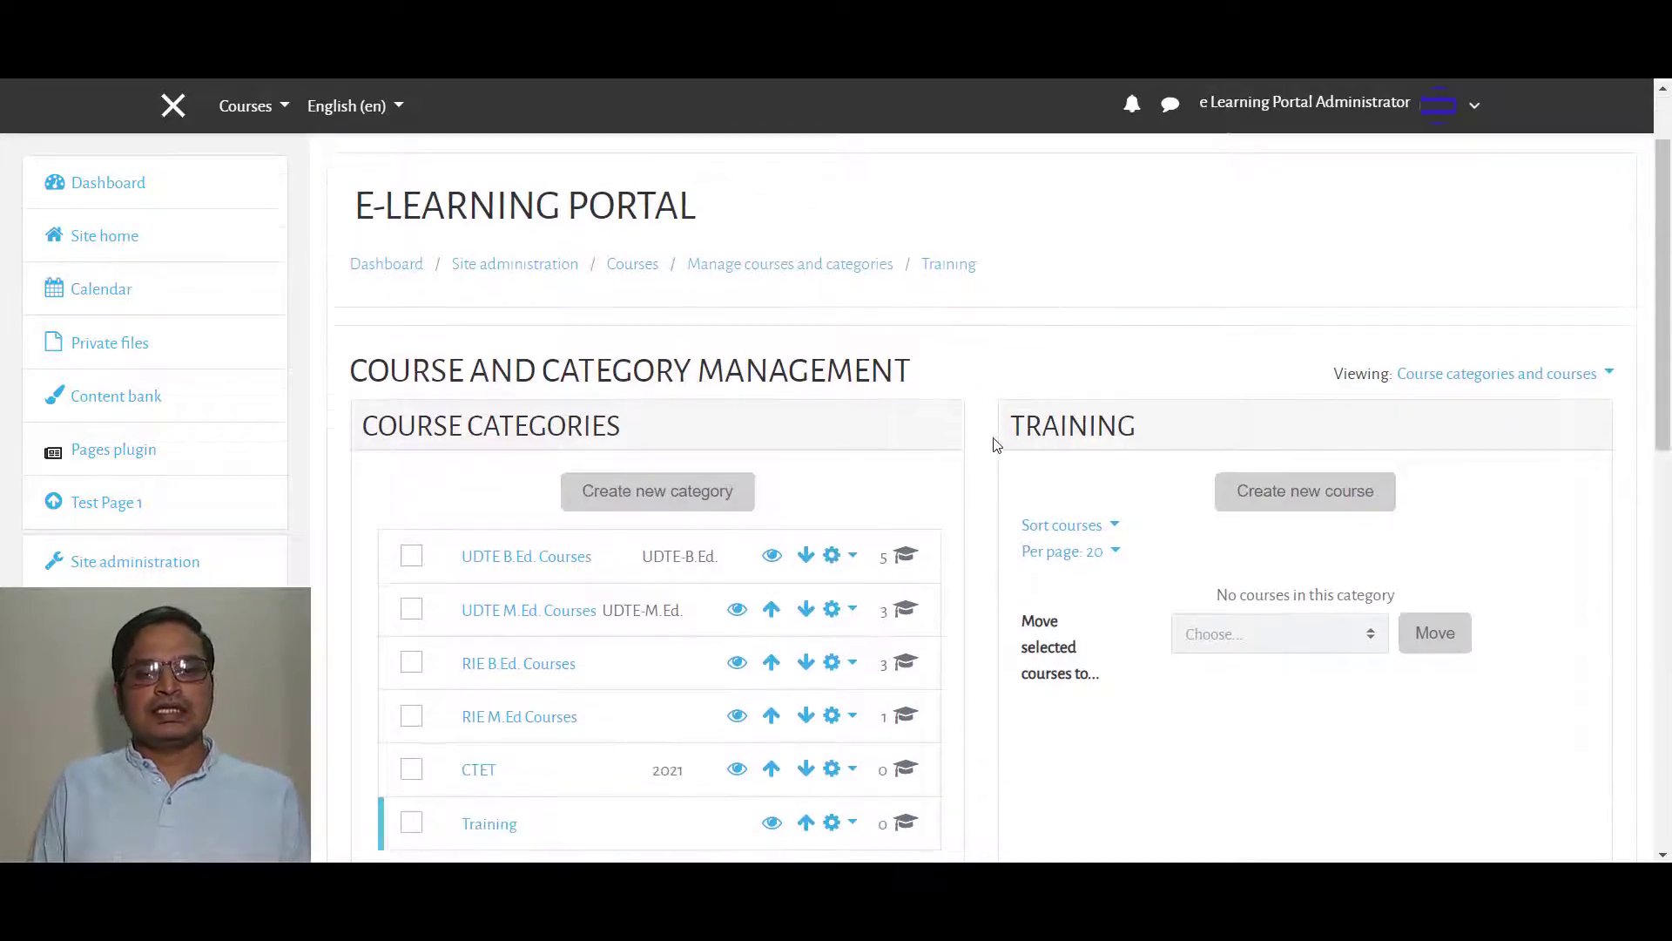
scroll(974, 444, down, 2)
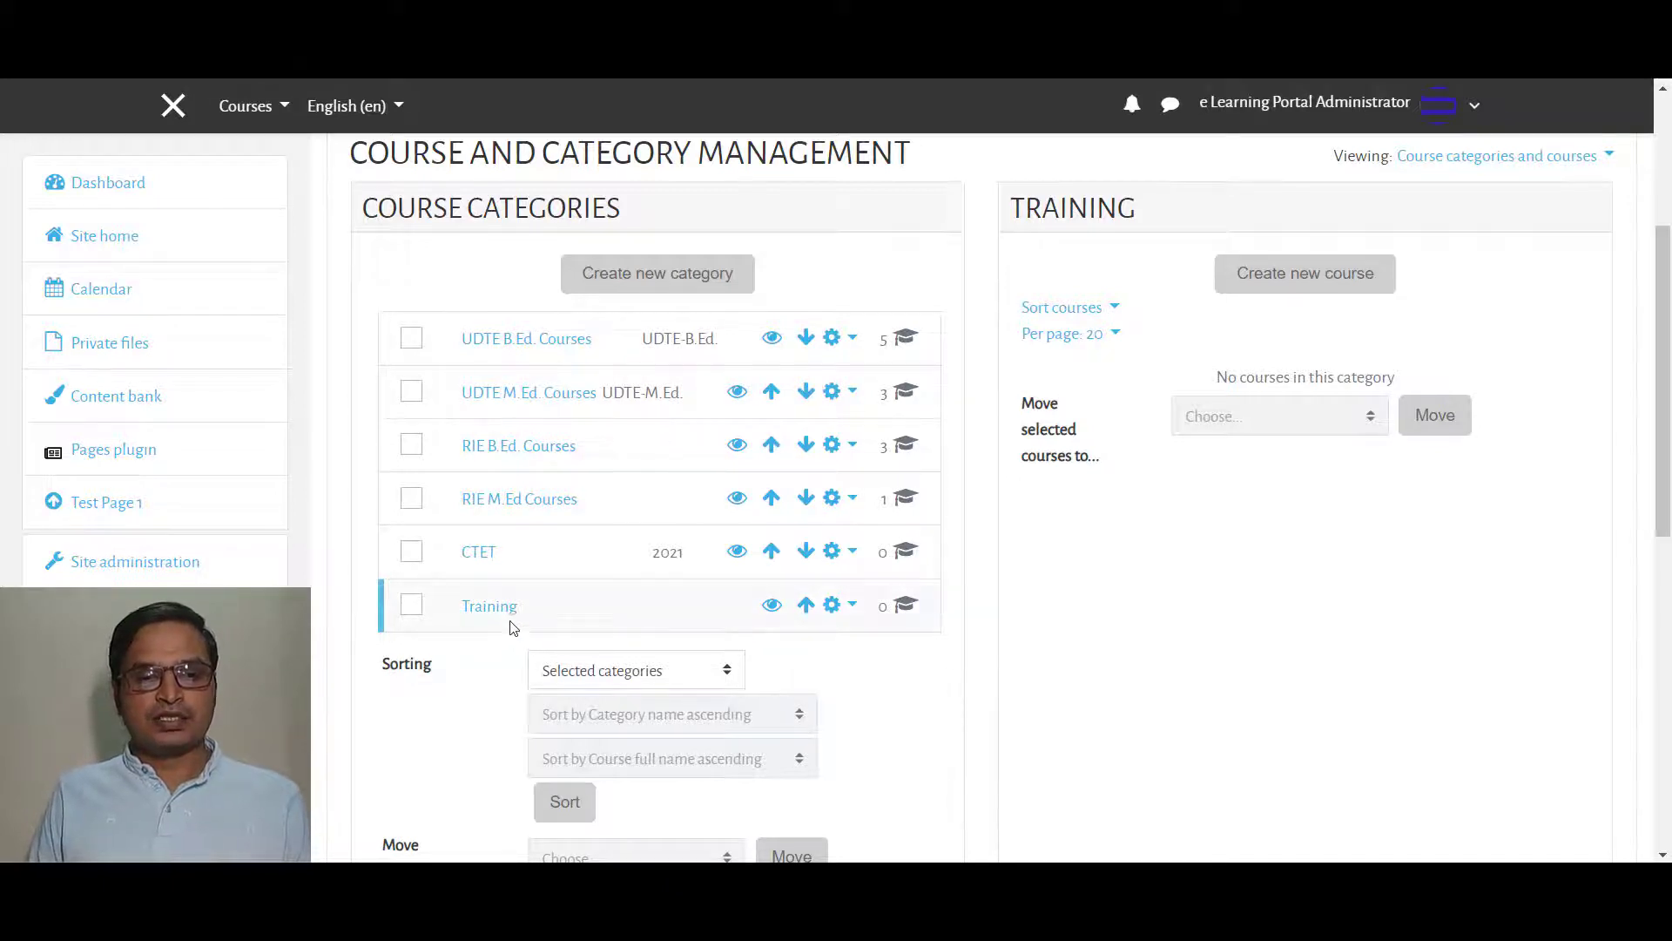
click(806, 608)
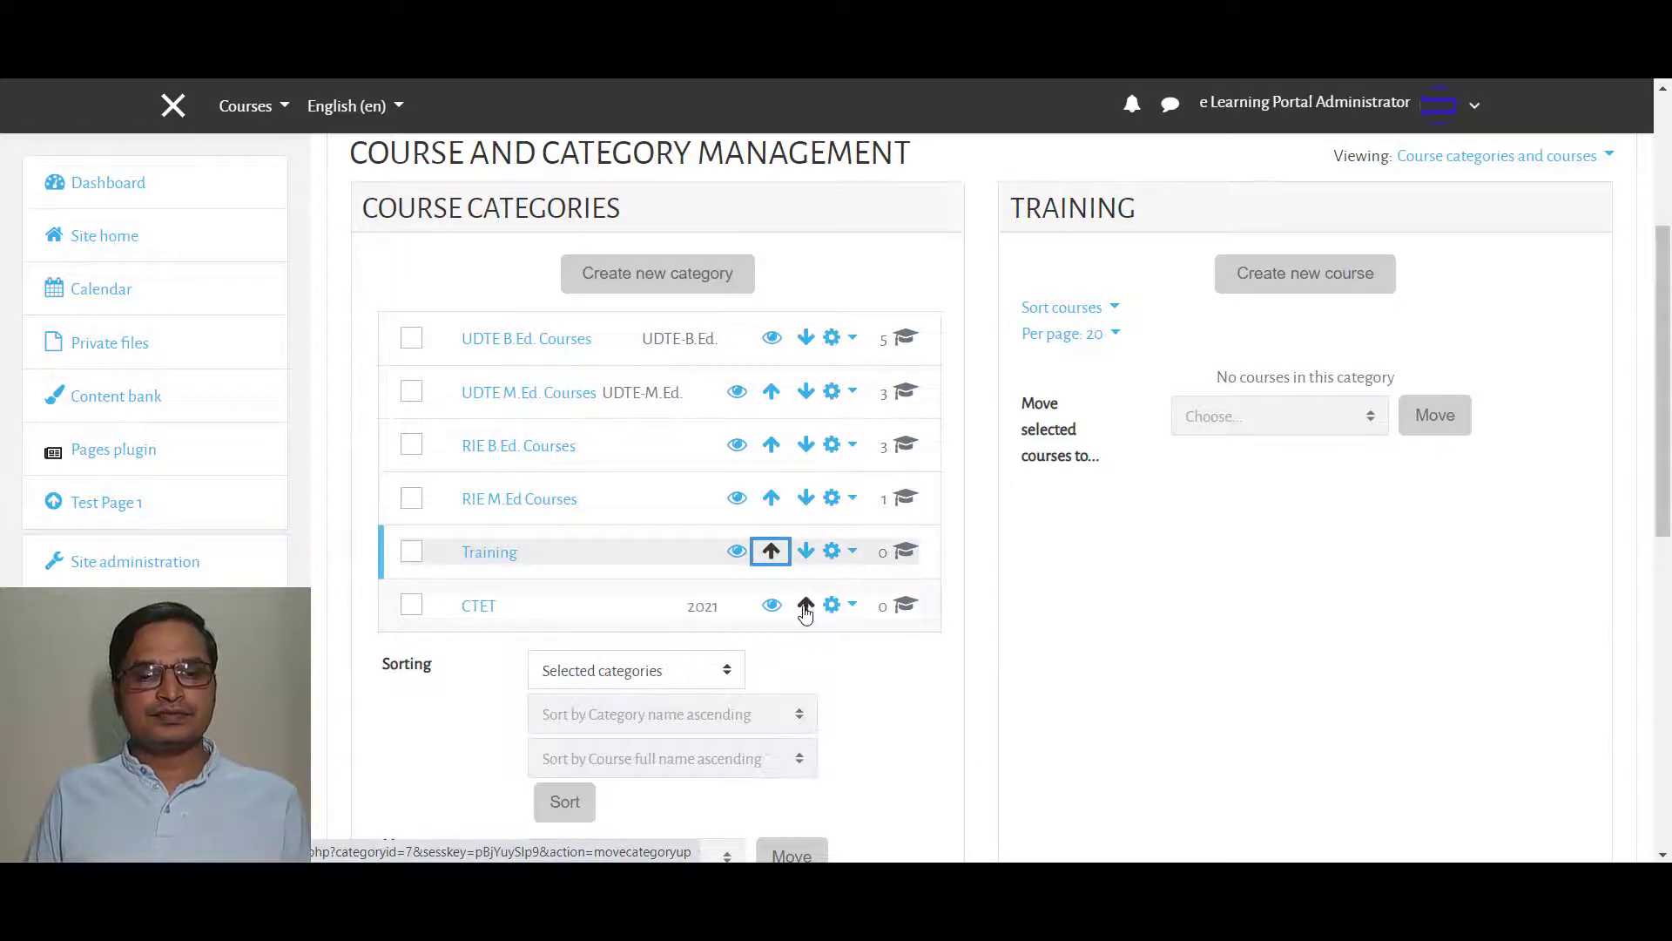
click(771, 553)
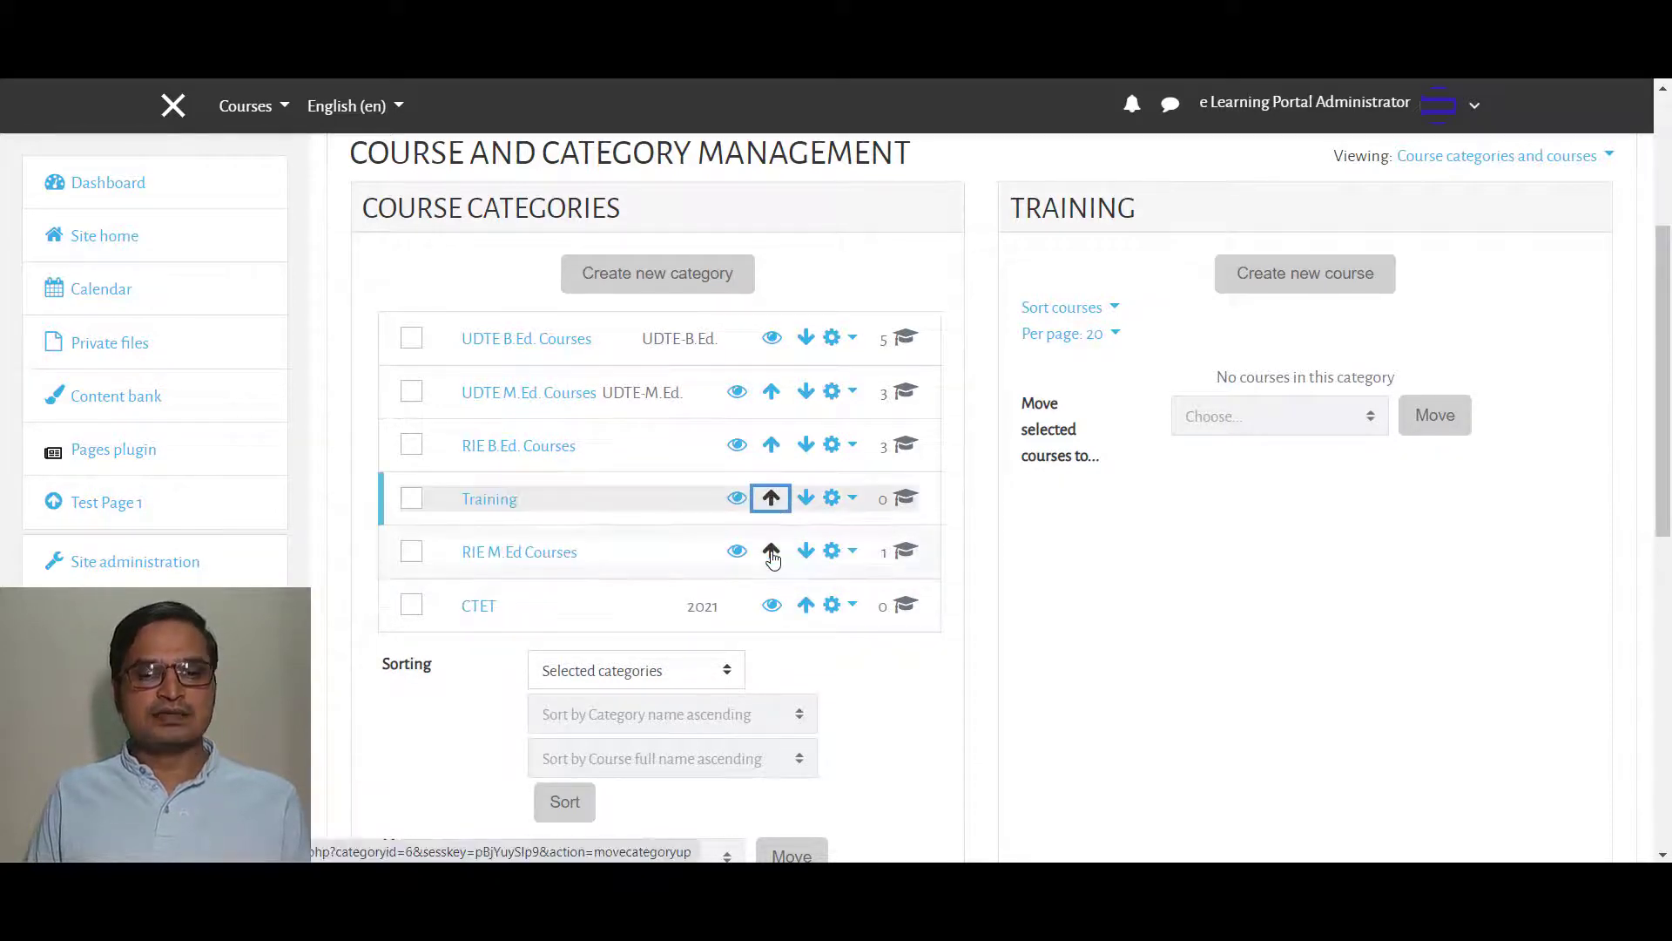
click(771, 498)
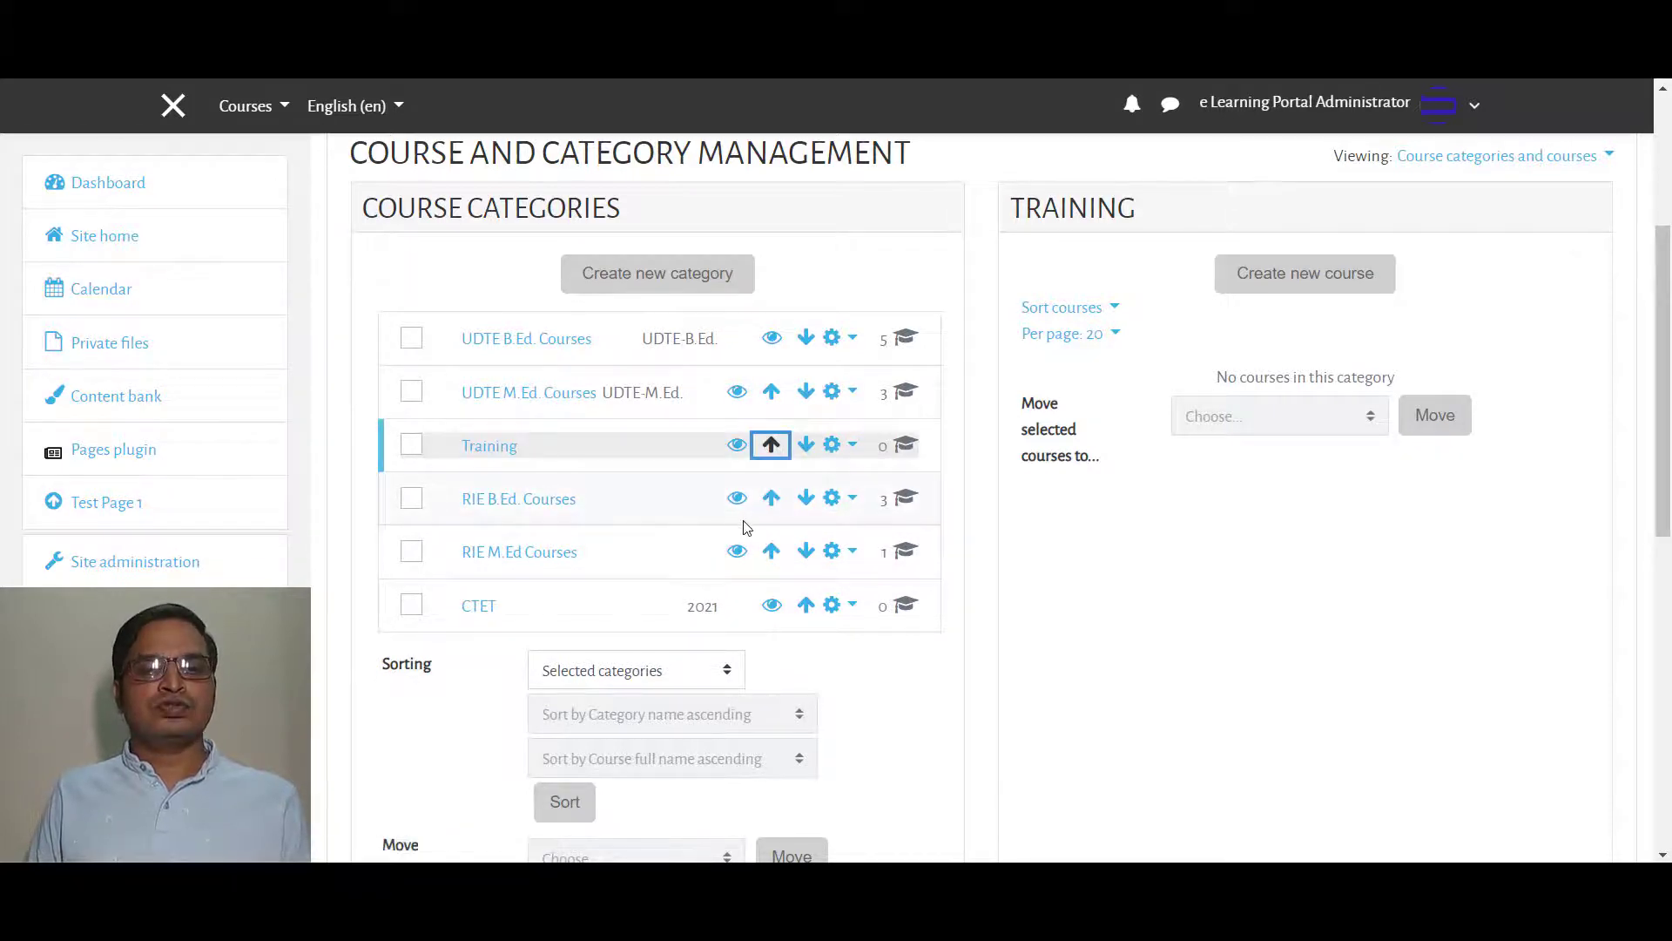
- Move the Training category back down to the end of the category list, below CTET
click(807, 448)
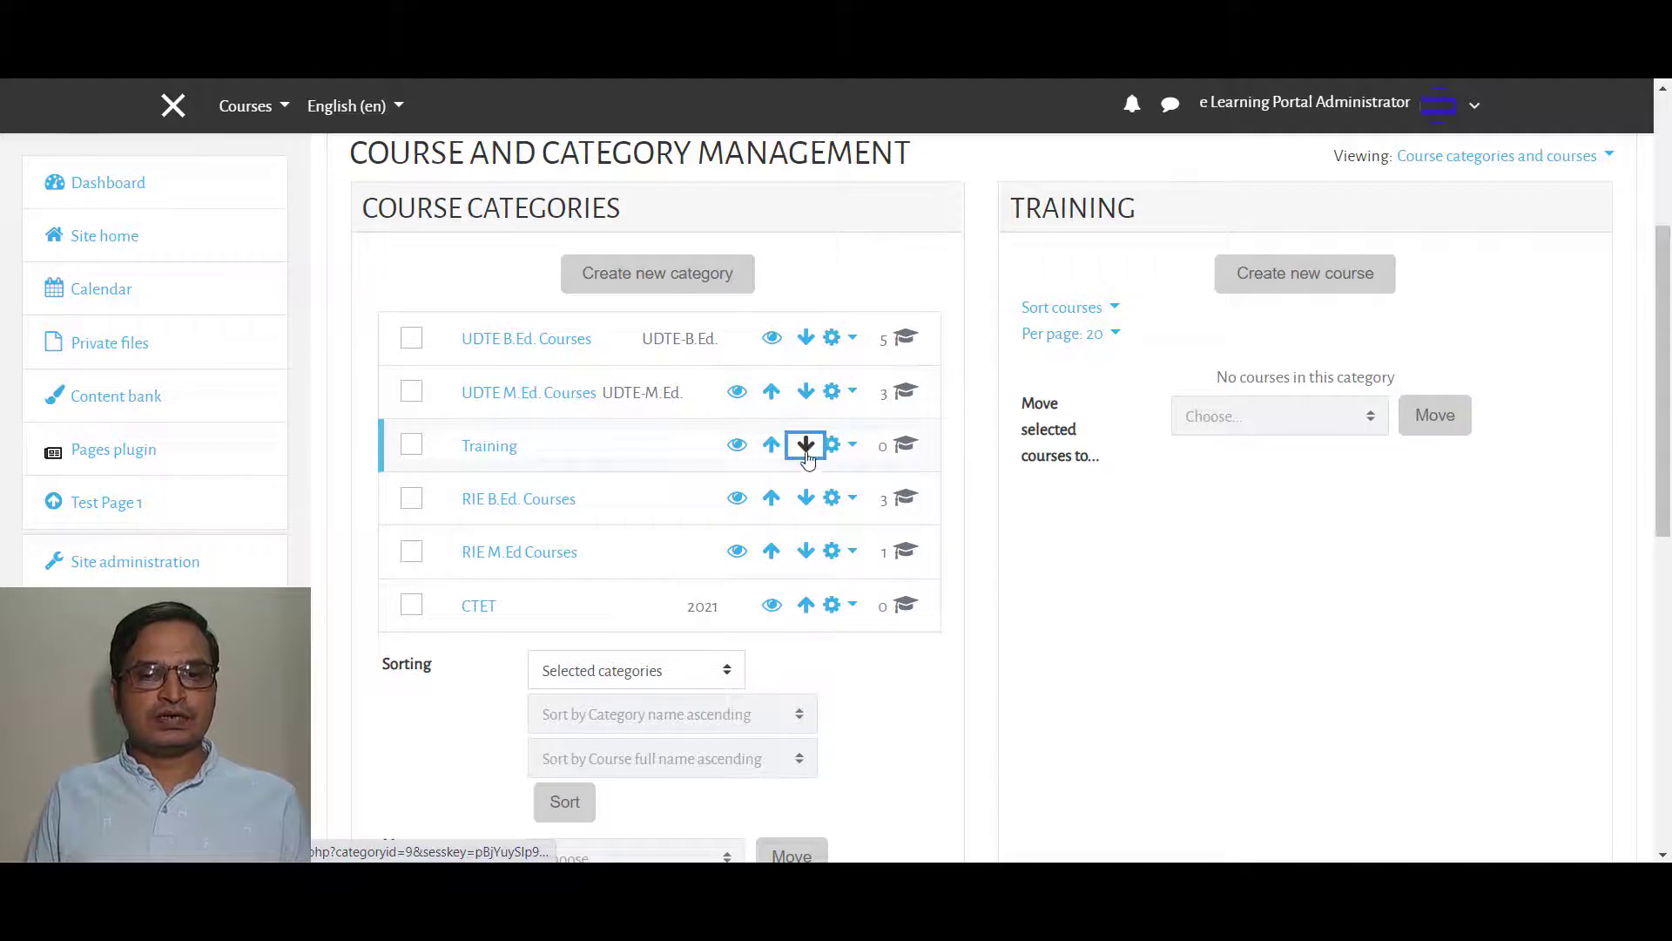
click(806, 498)
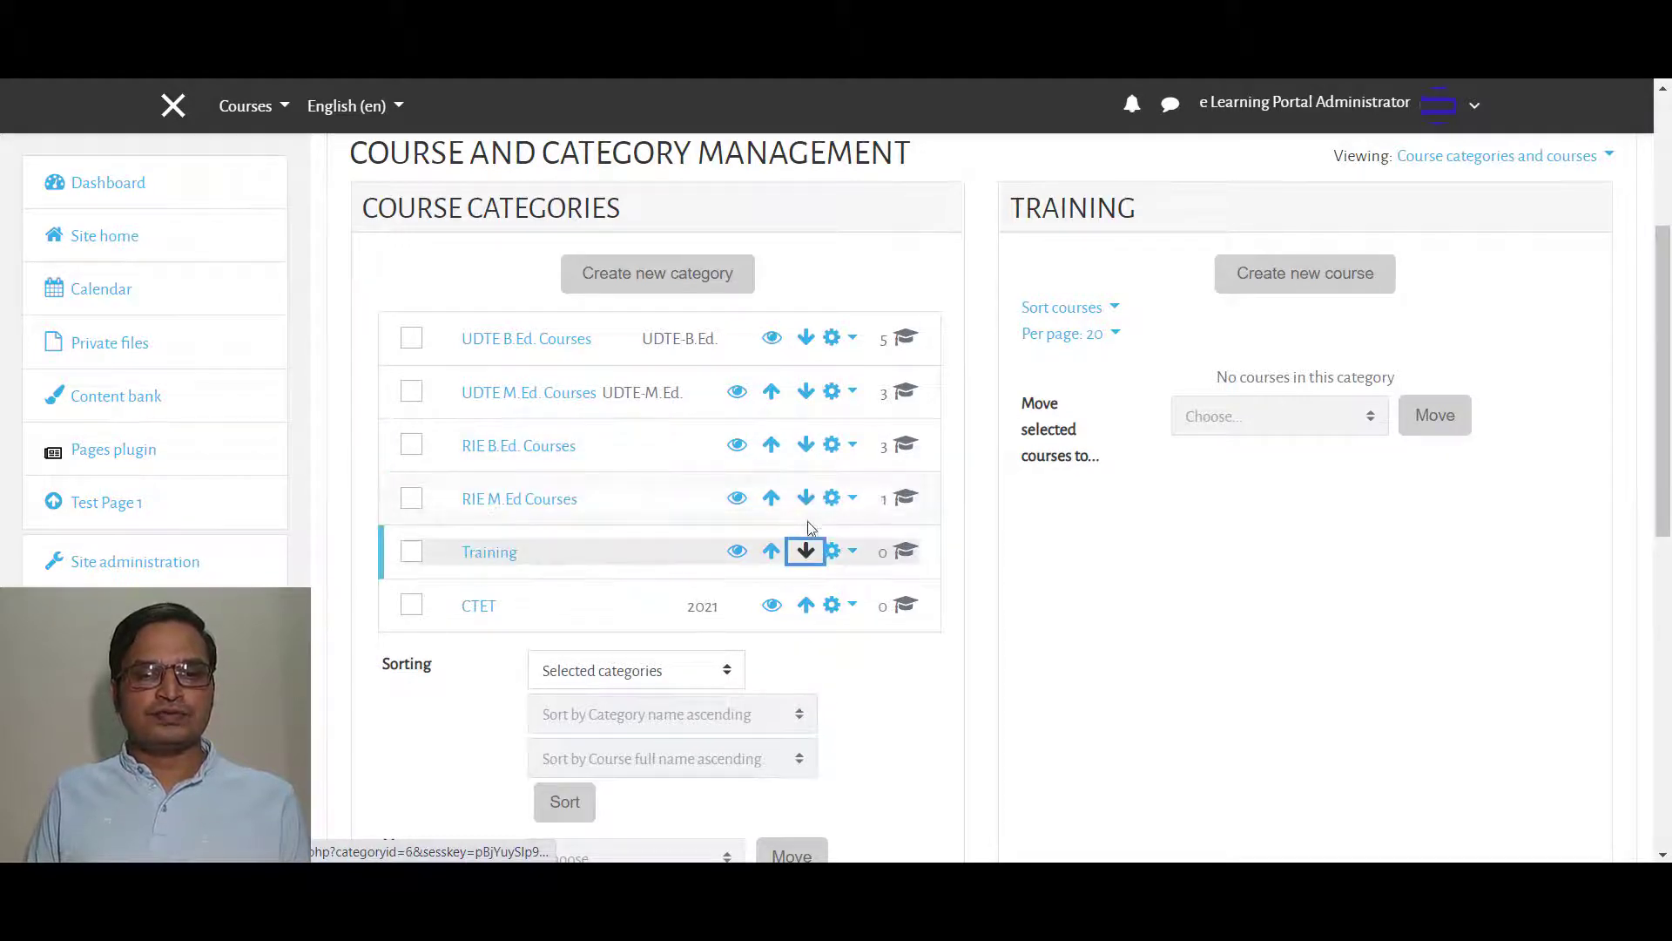
click(806, 551)
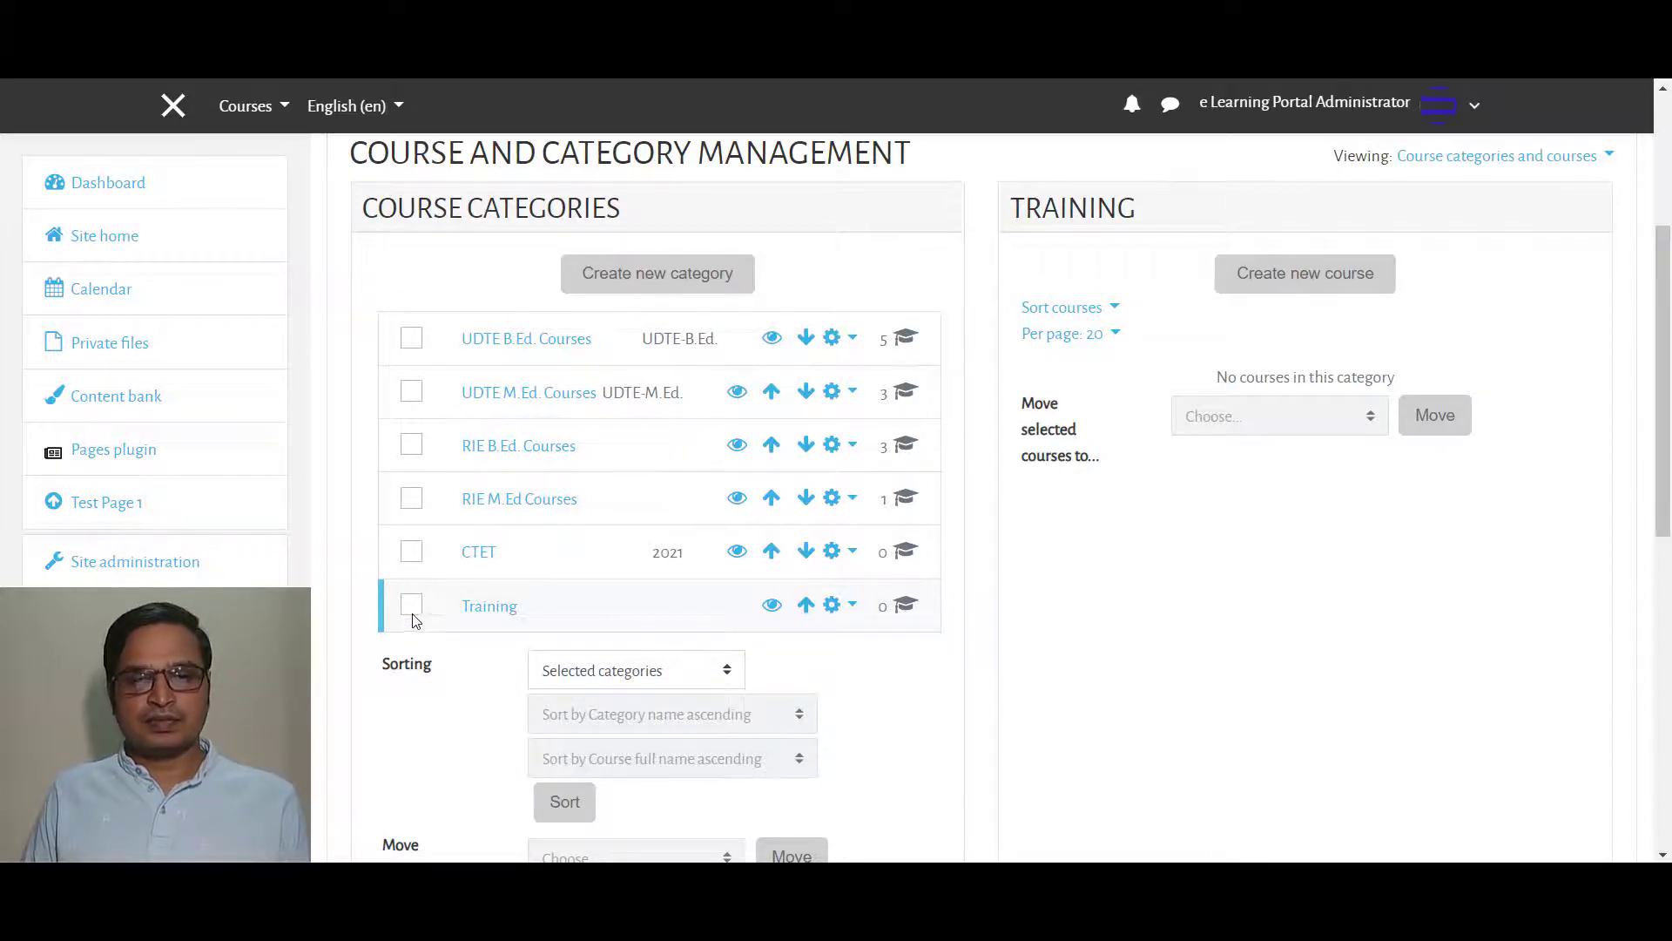
- Hide the Training category from the site and make it visible again
click(772, 606)
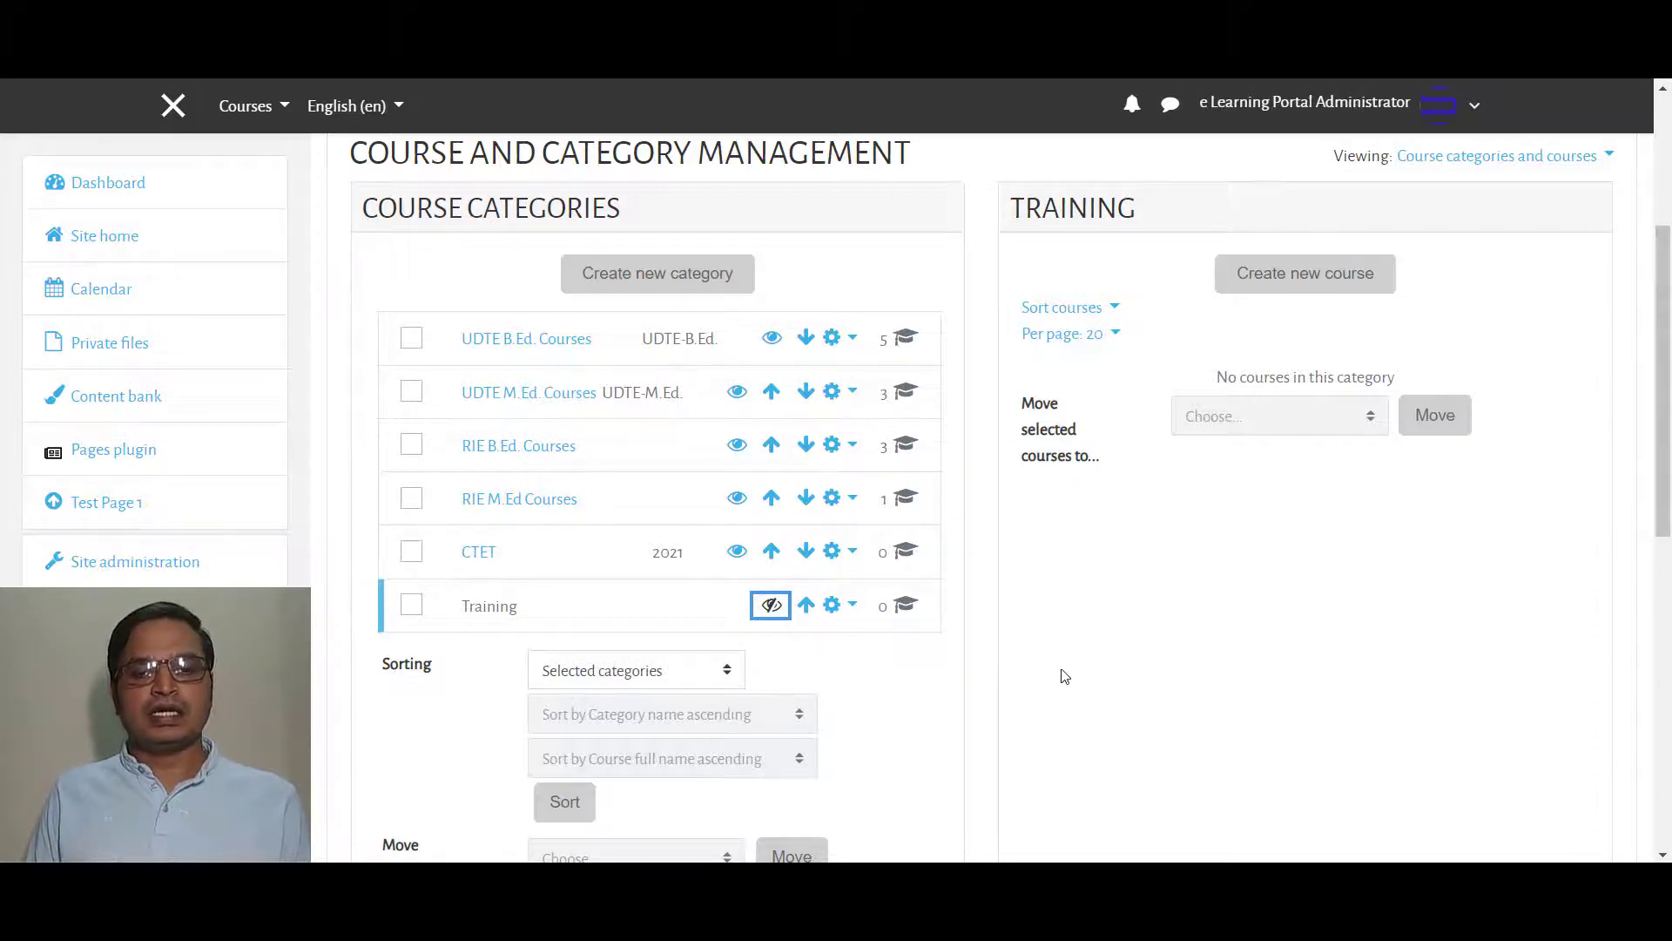
click(771, 607)
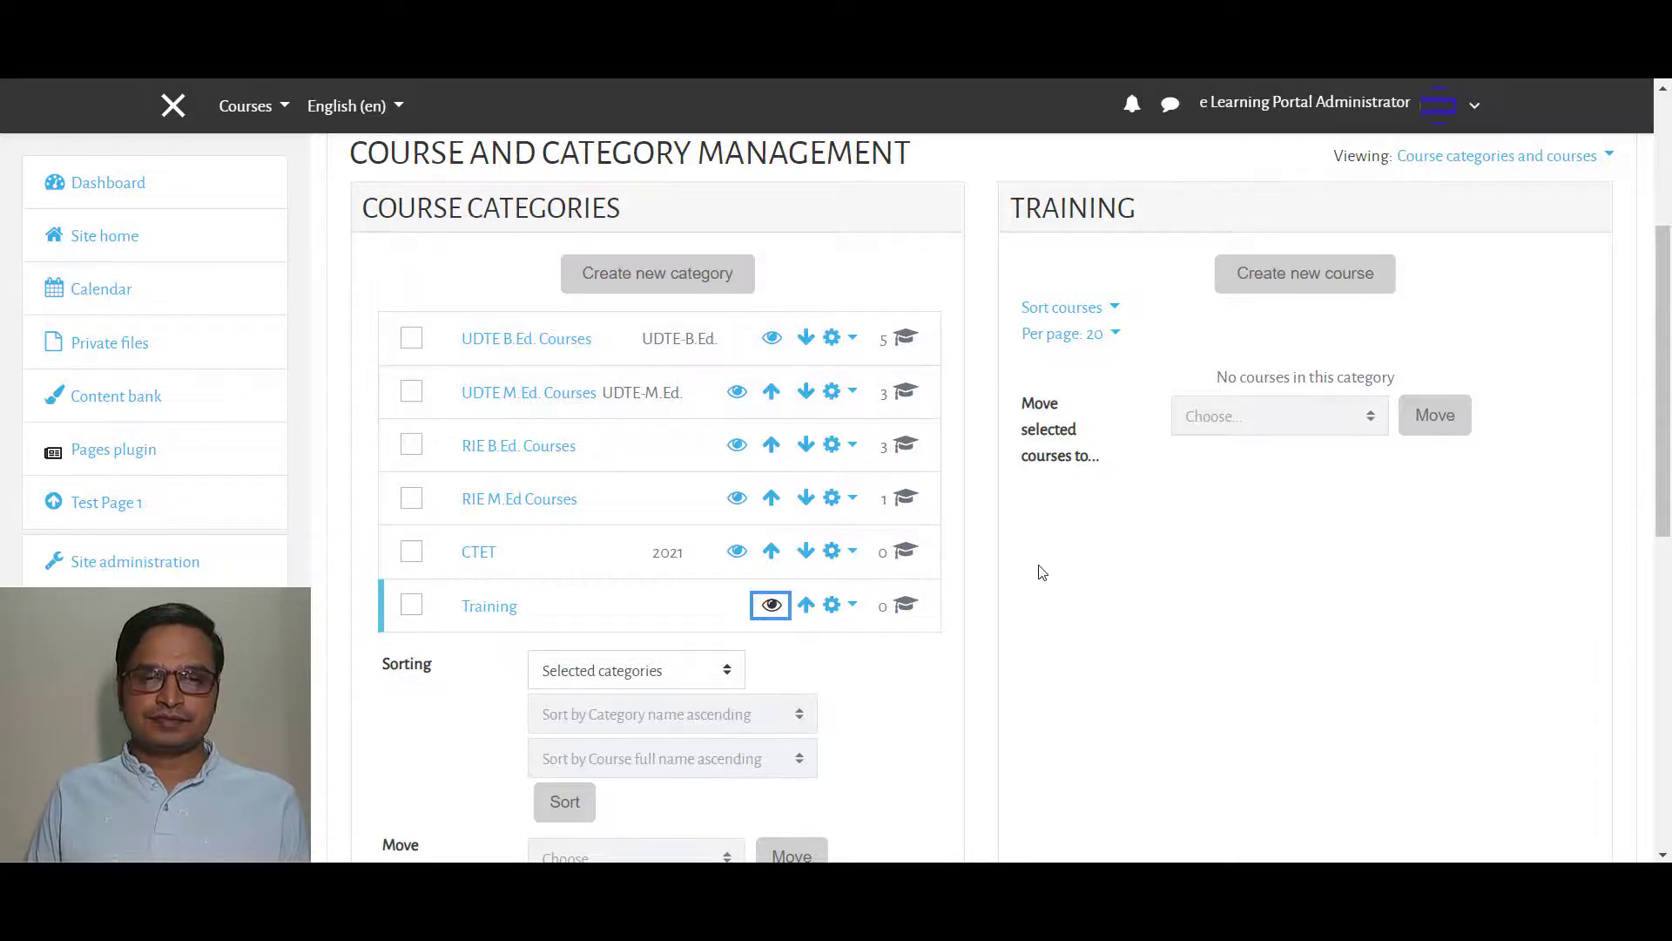
- Open the Training category's settings for editing, review its parent, name and description, and save them as they are
scroll(1039, 573, down, 1)
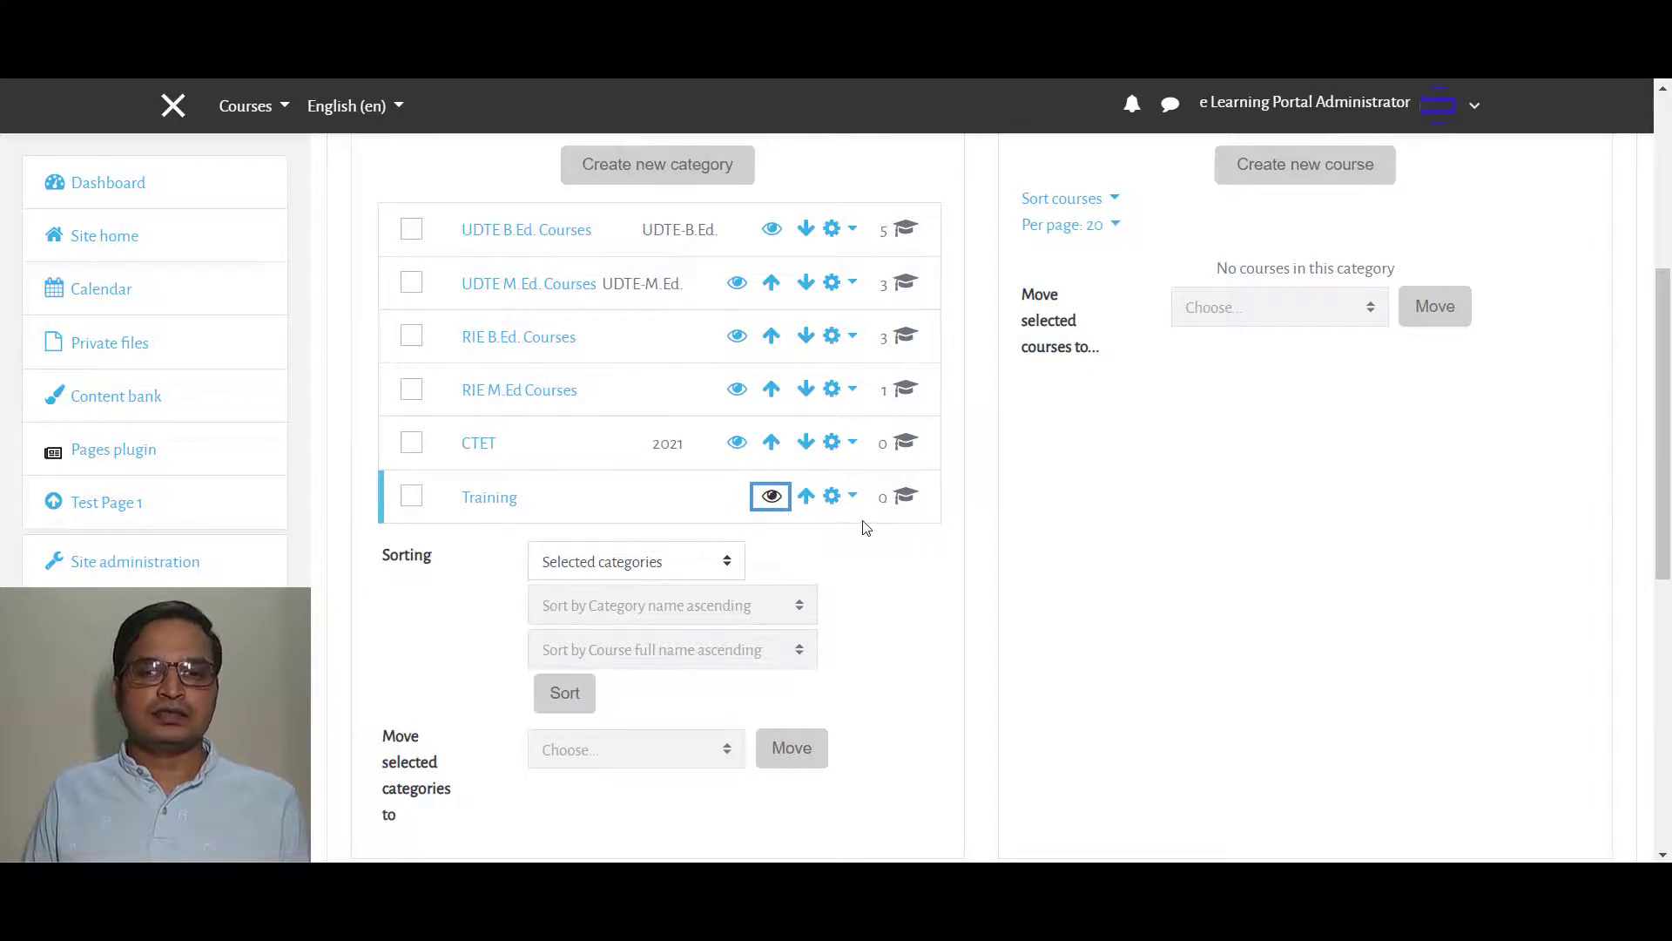
click(851, 498)
scroll(854, 504, down, 1)
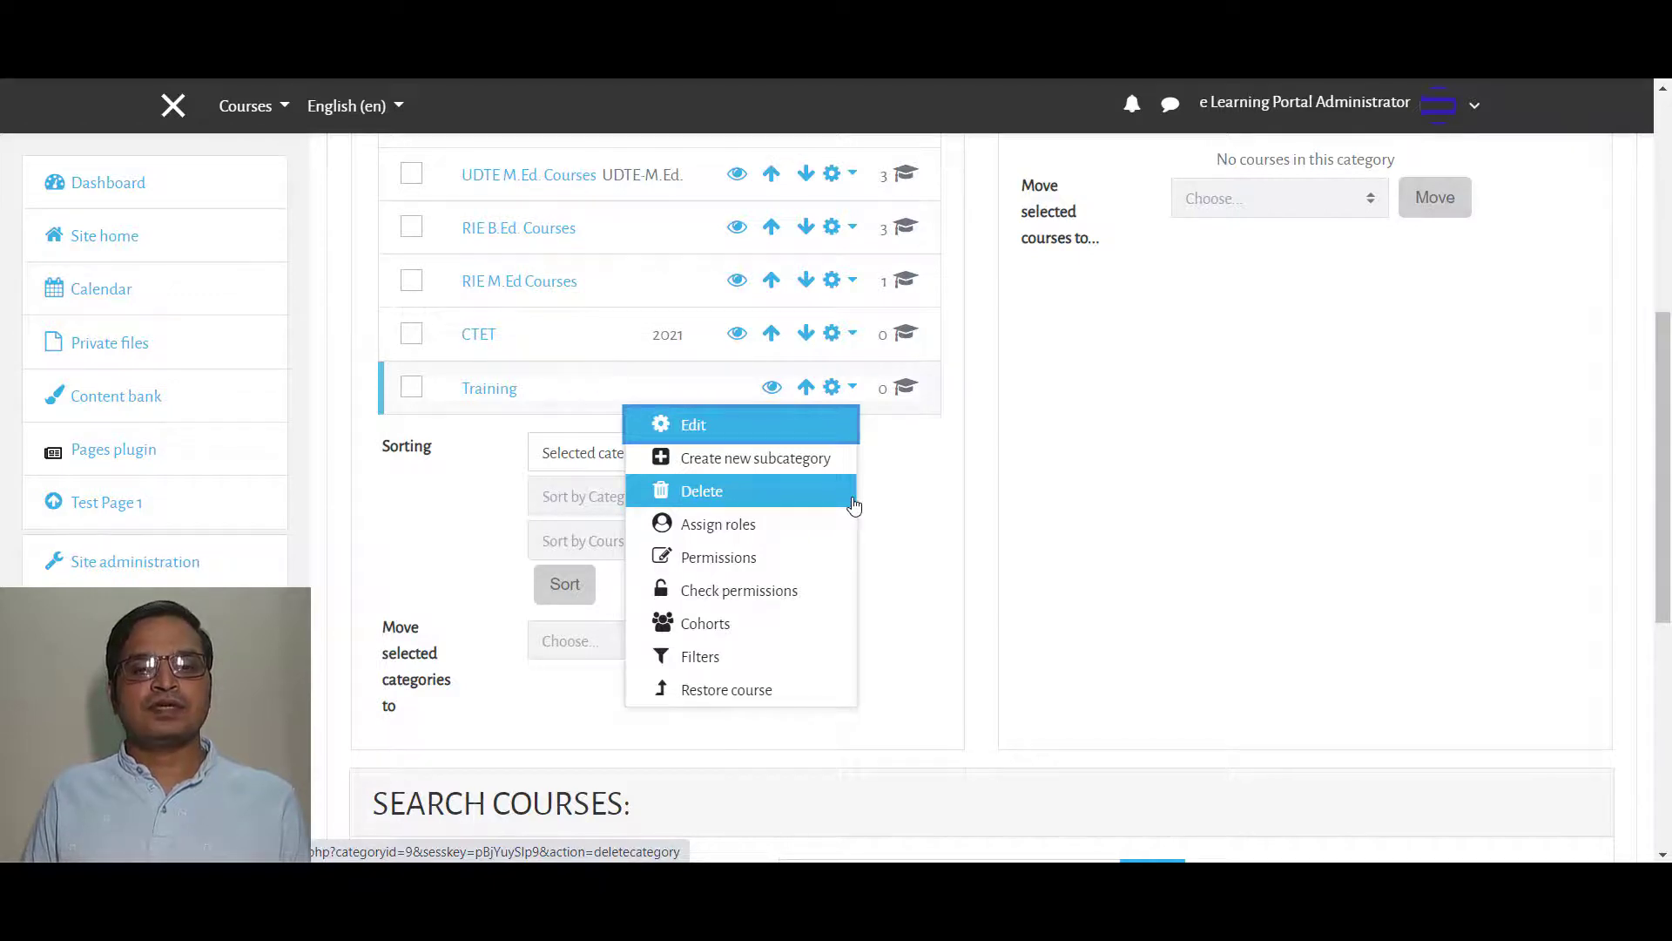
click(732, 425)
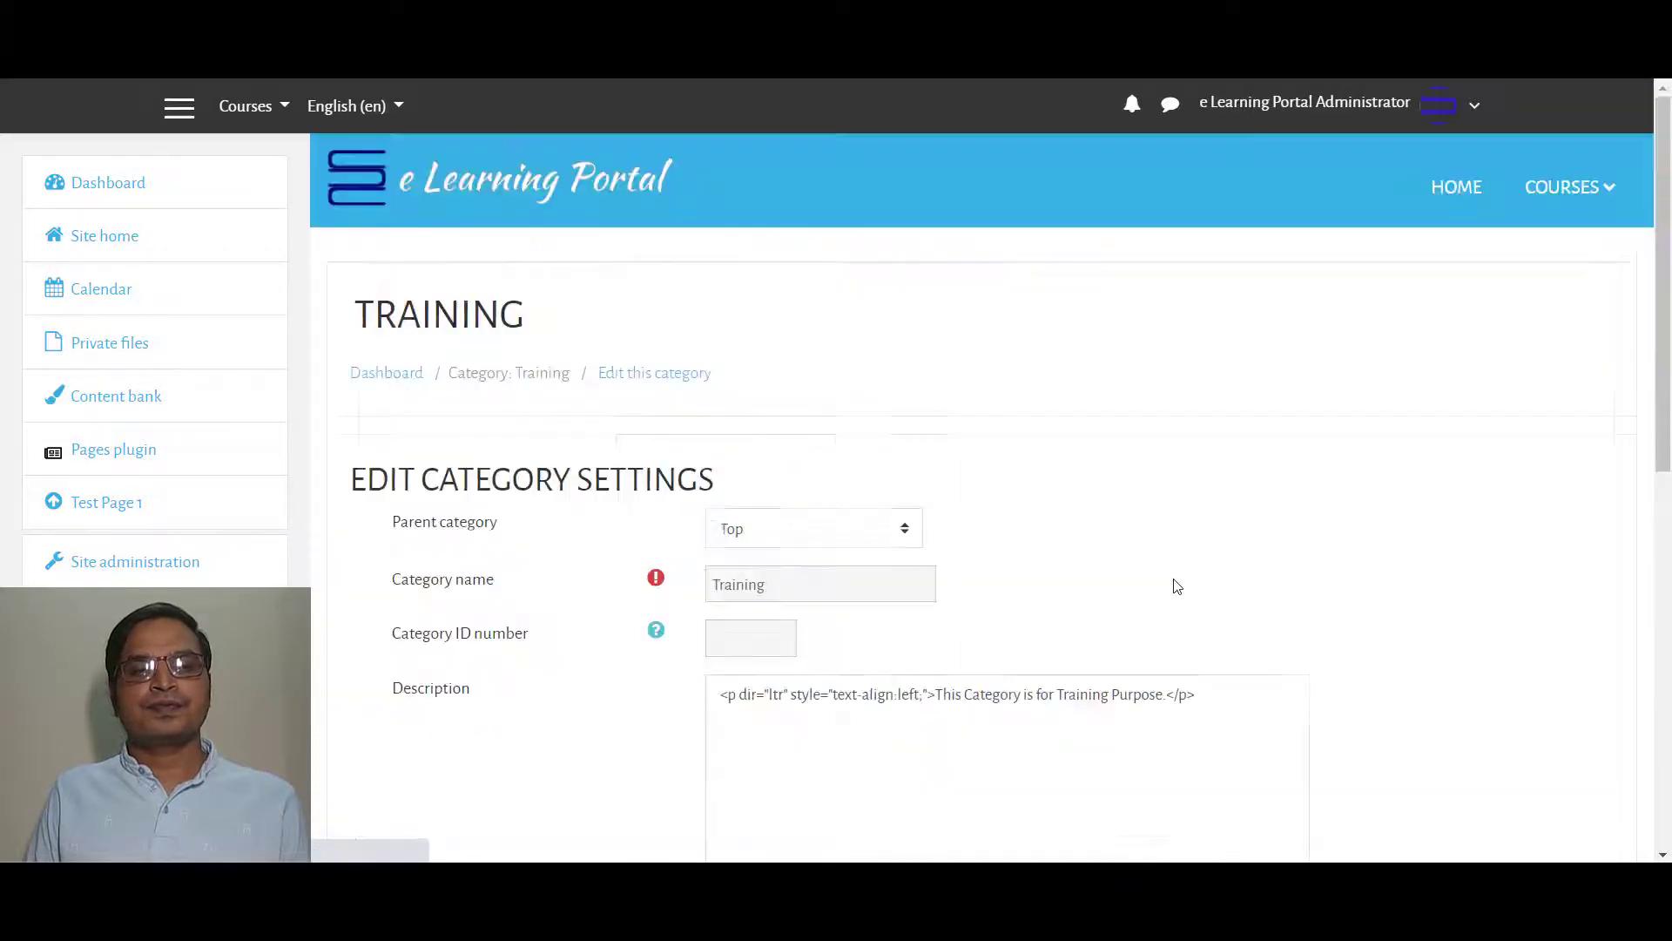
scroll(1197, 562, down, 1)
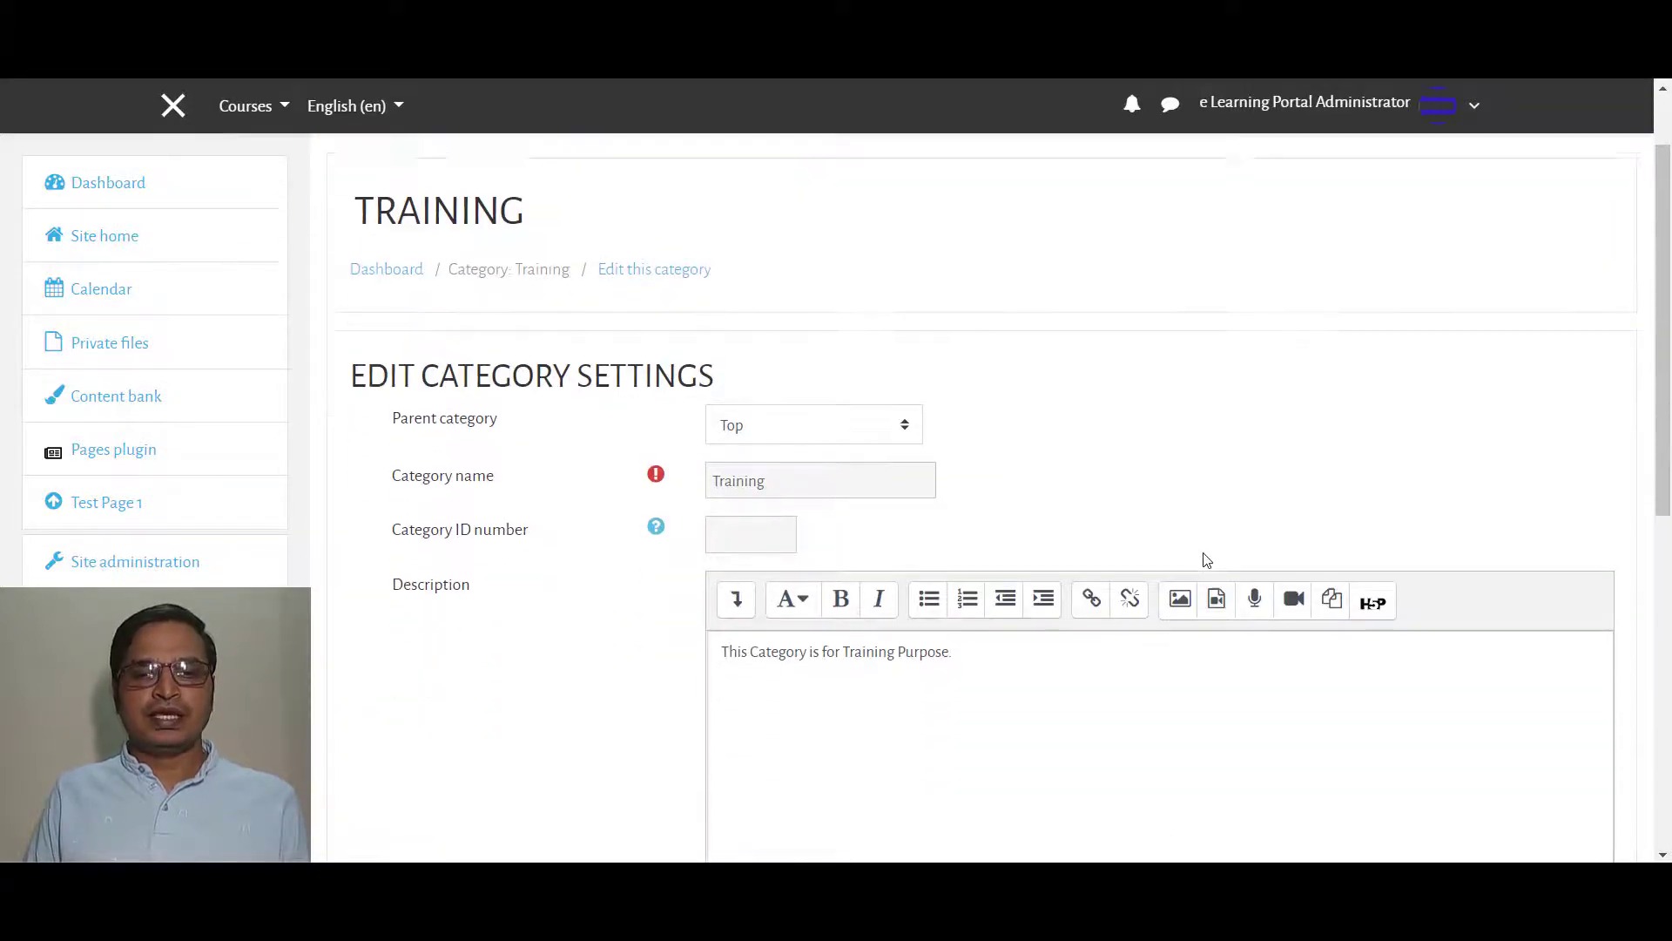
scroll(1202, 562, down, 1)
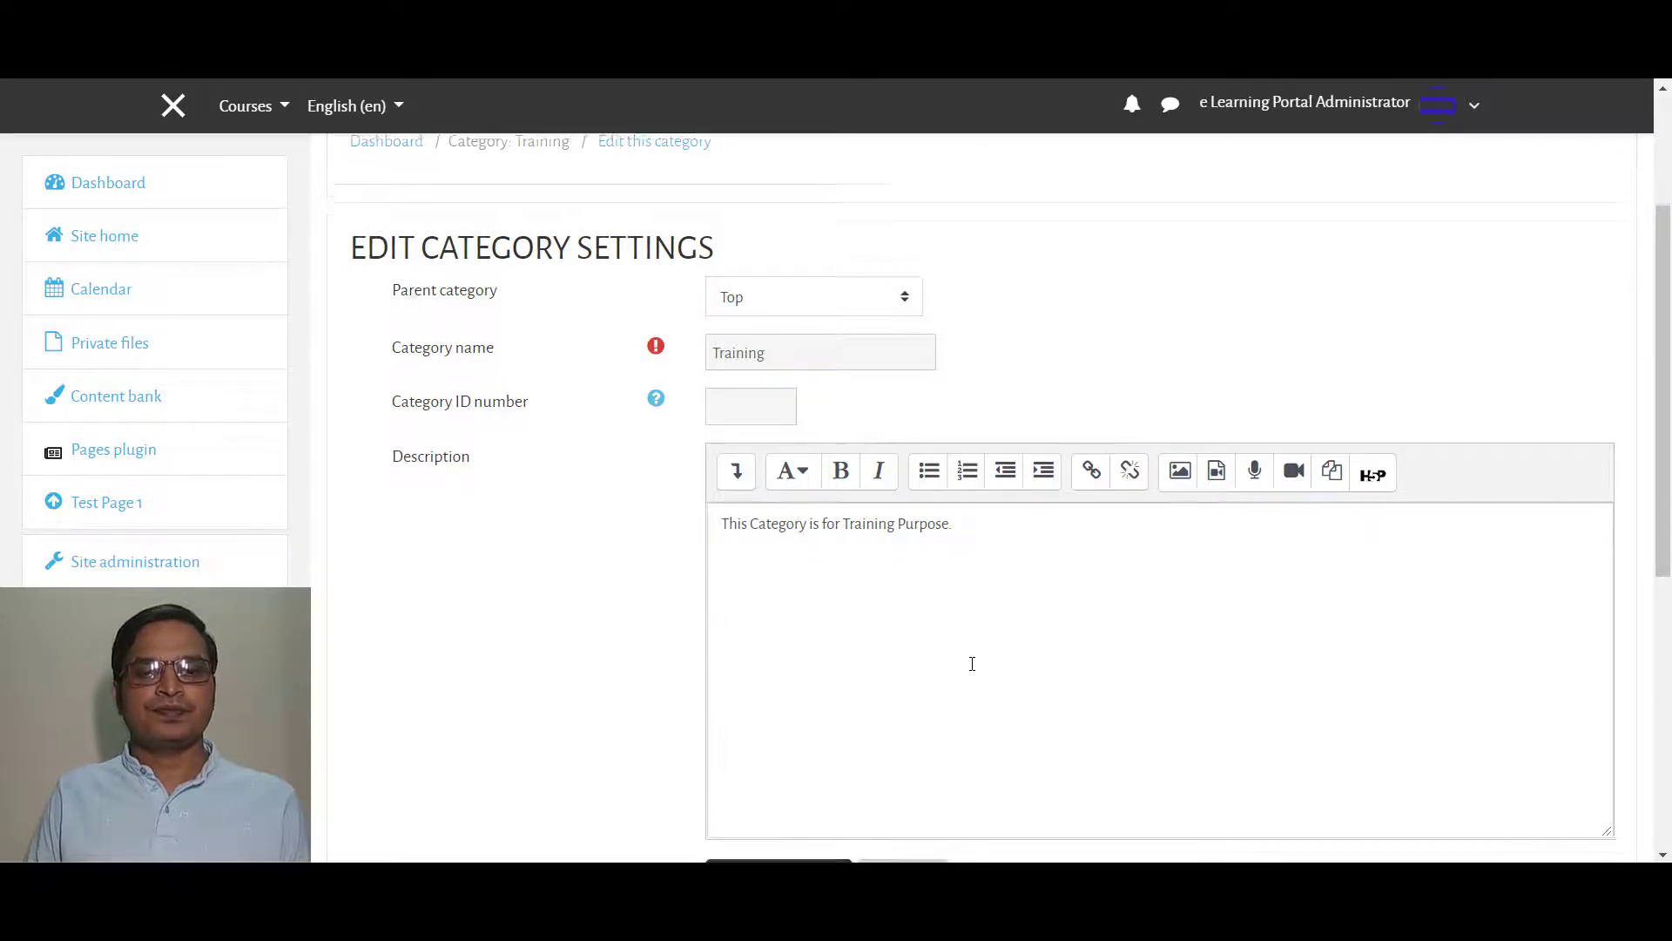
scroll(972, 664, down, 3)
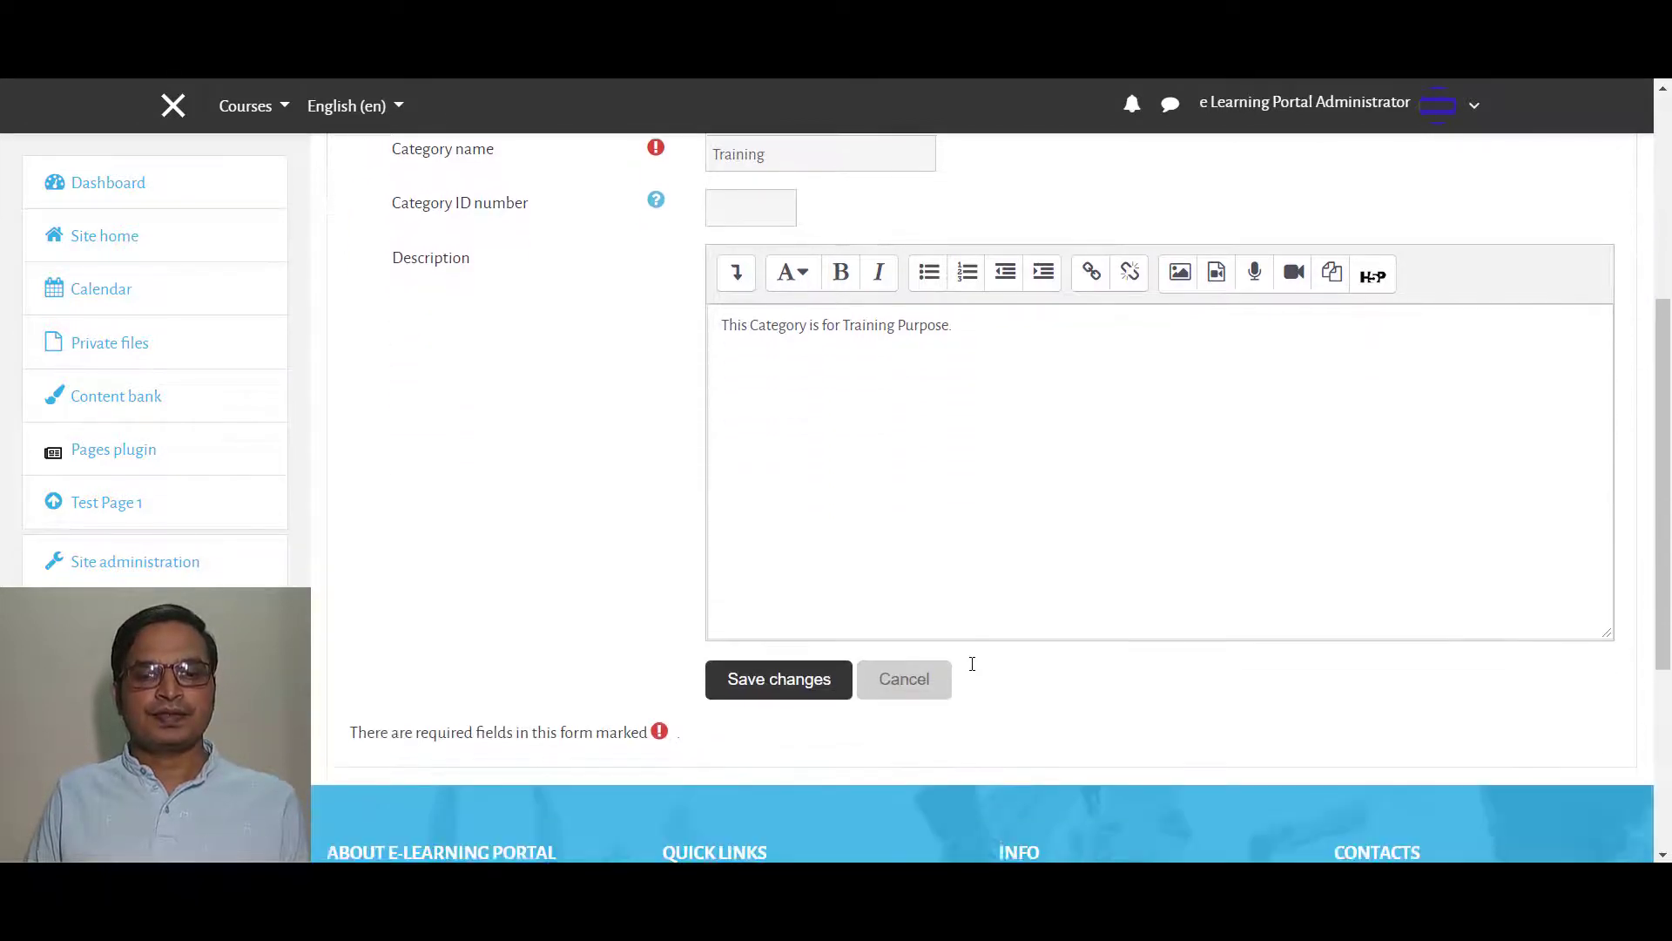
click(789, 687)
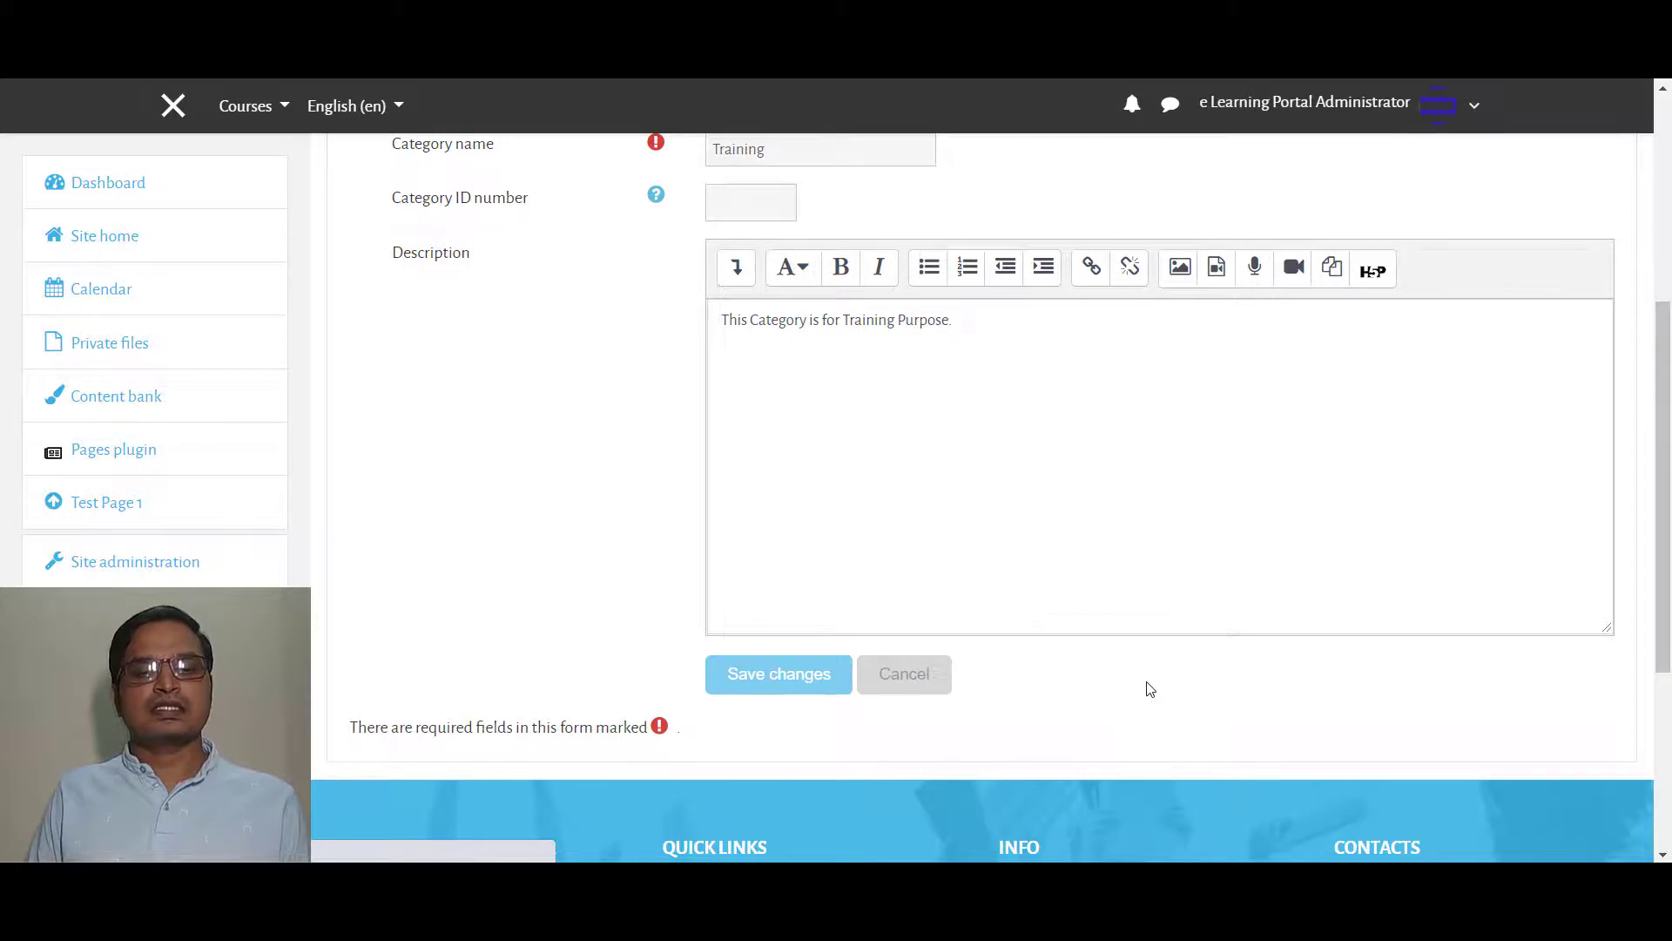
- Start a new subcategory under the Training category, choosing Training as its parent category
scroll(1143, 687, down, 4)
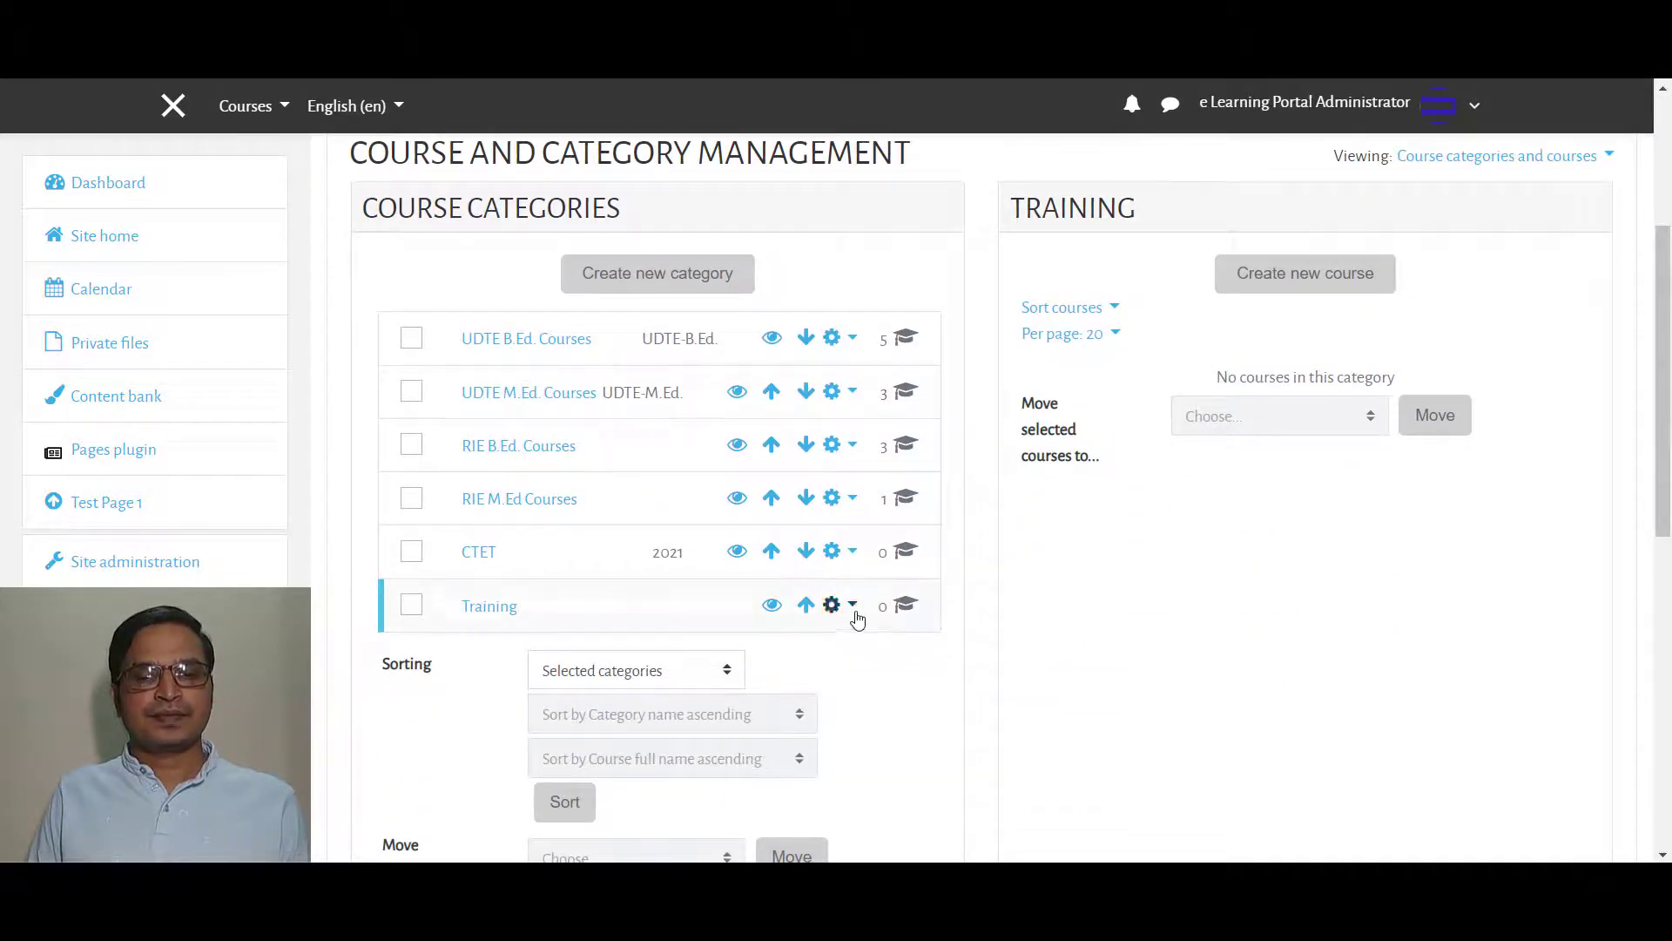
click(851, 607)
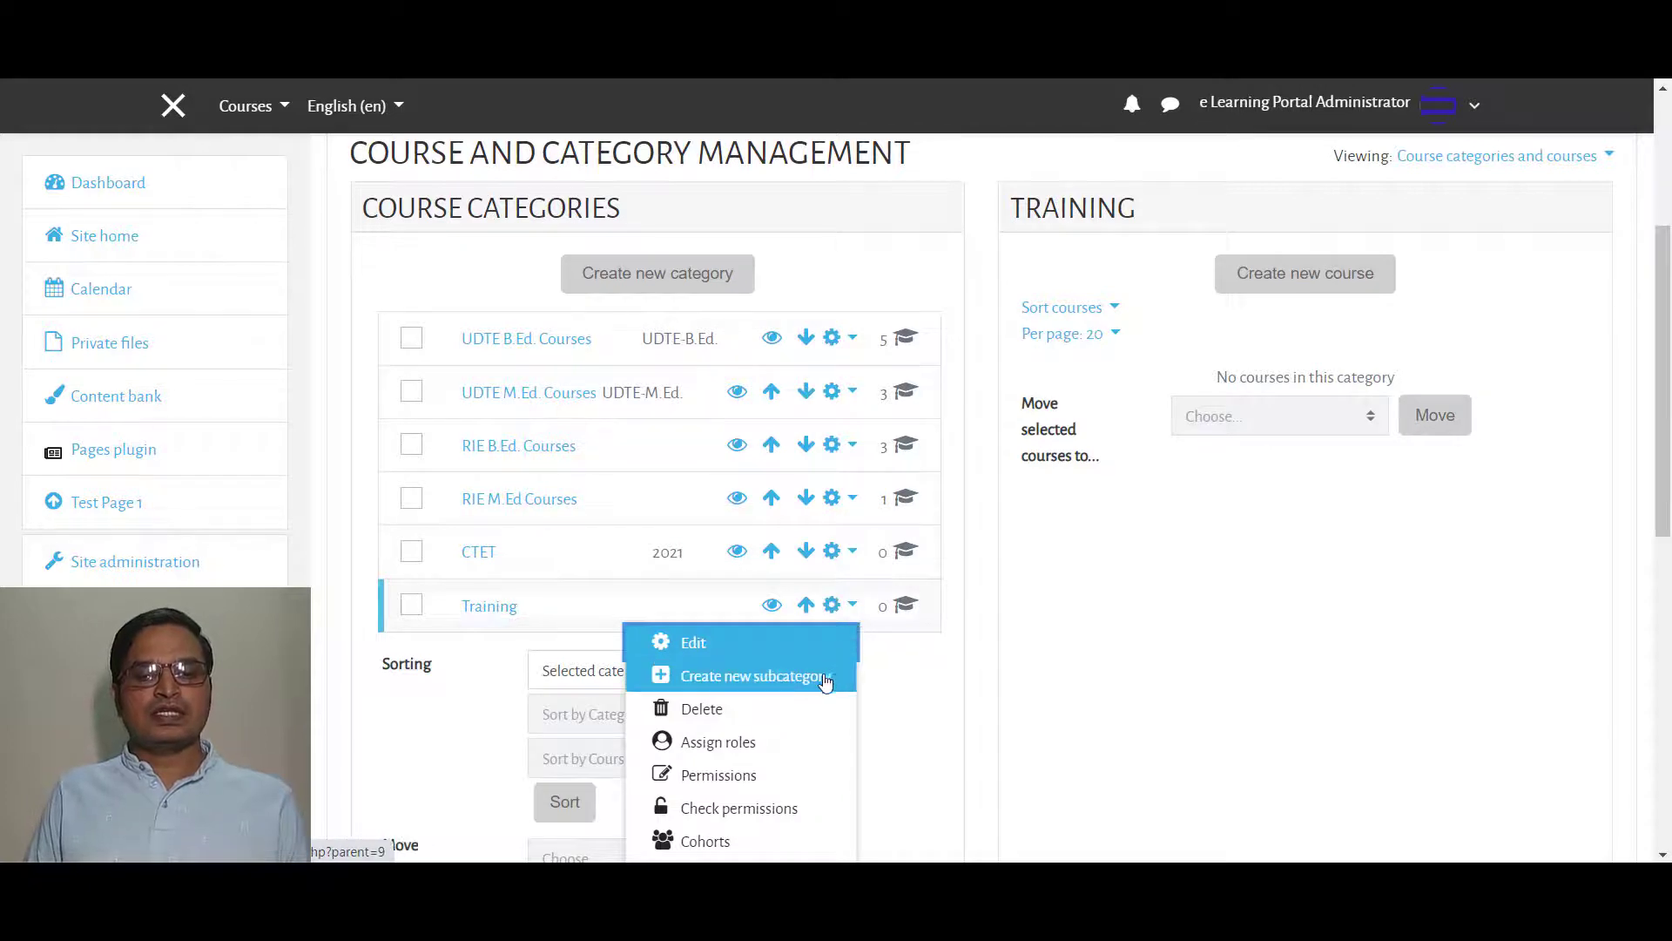
click(733, 679)
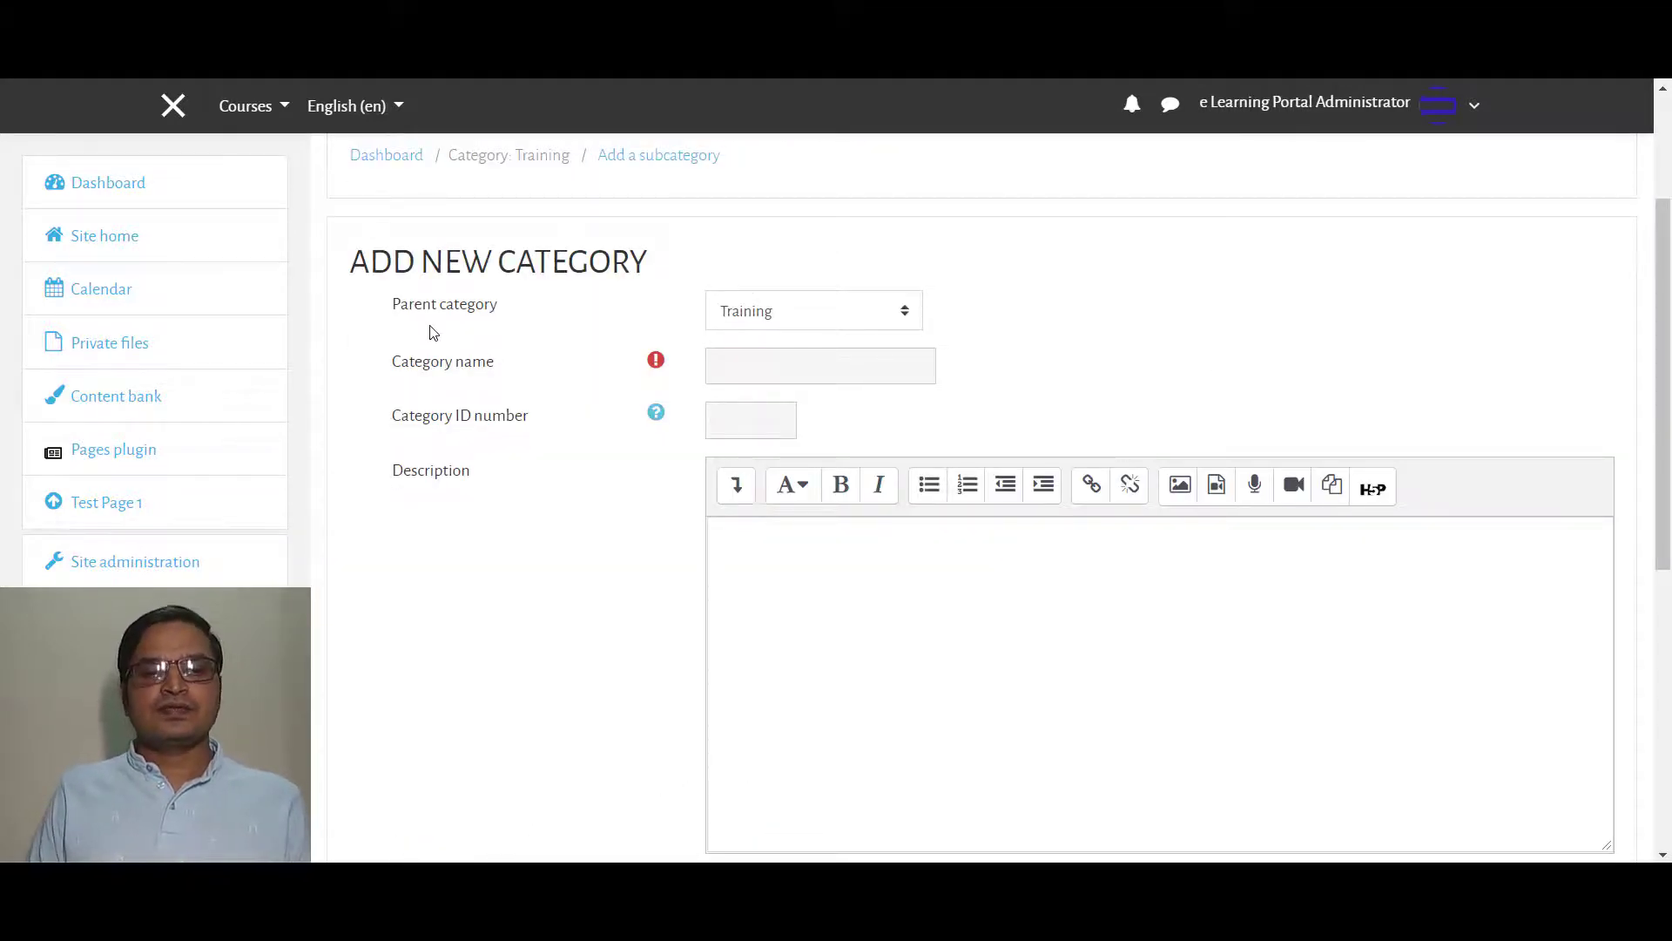
click(733, 318)
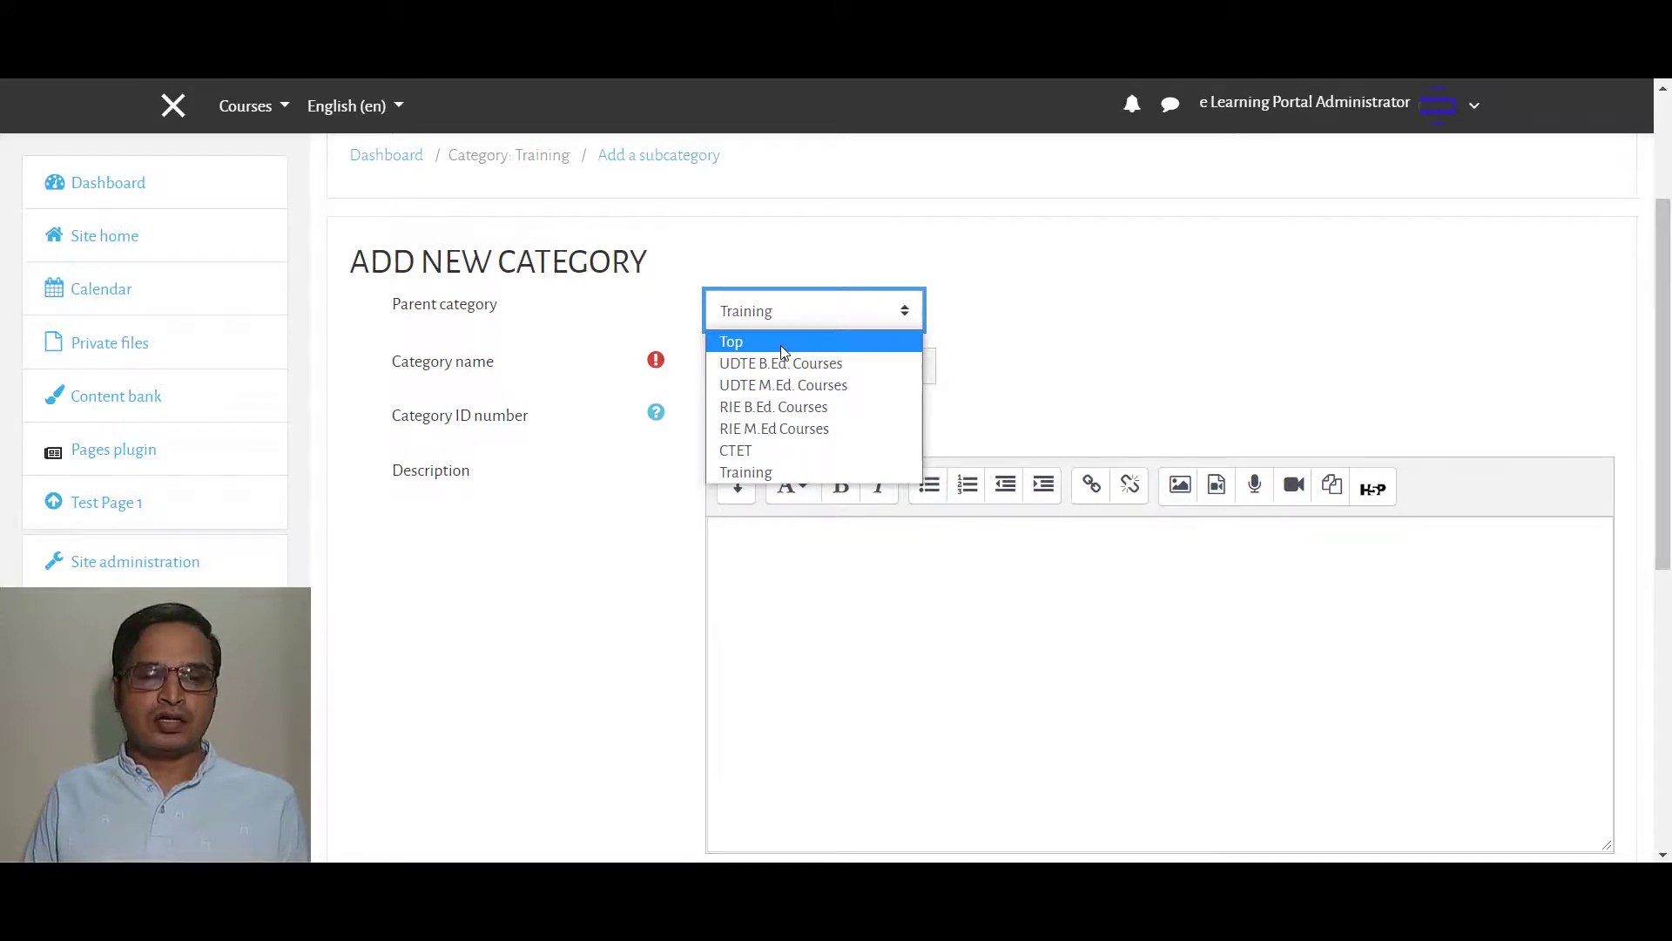
click(782, 476)
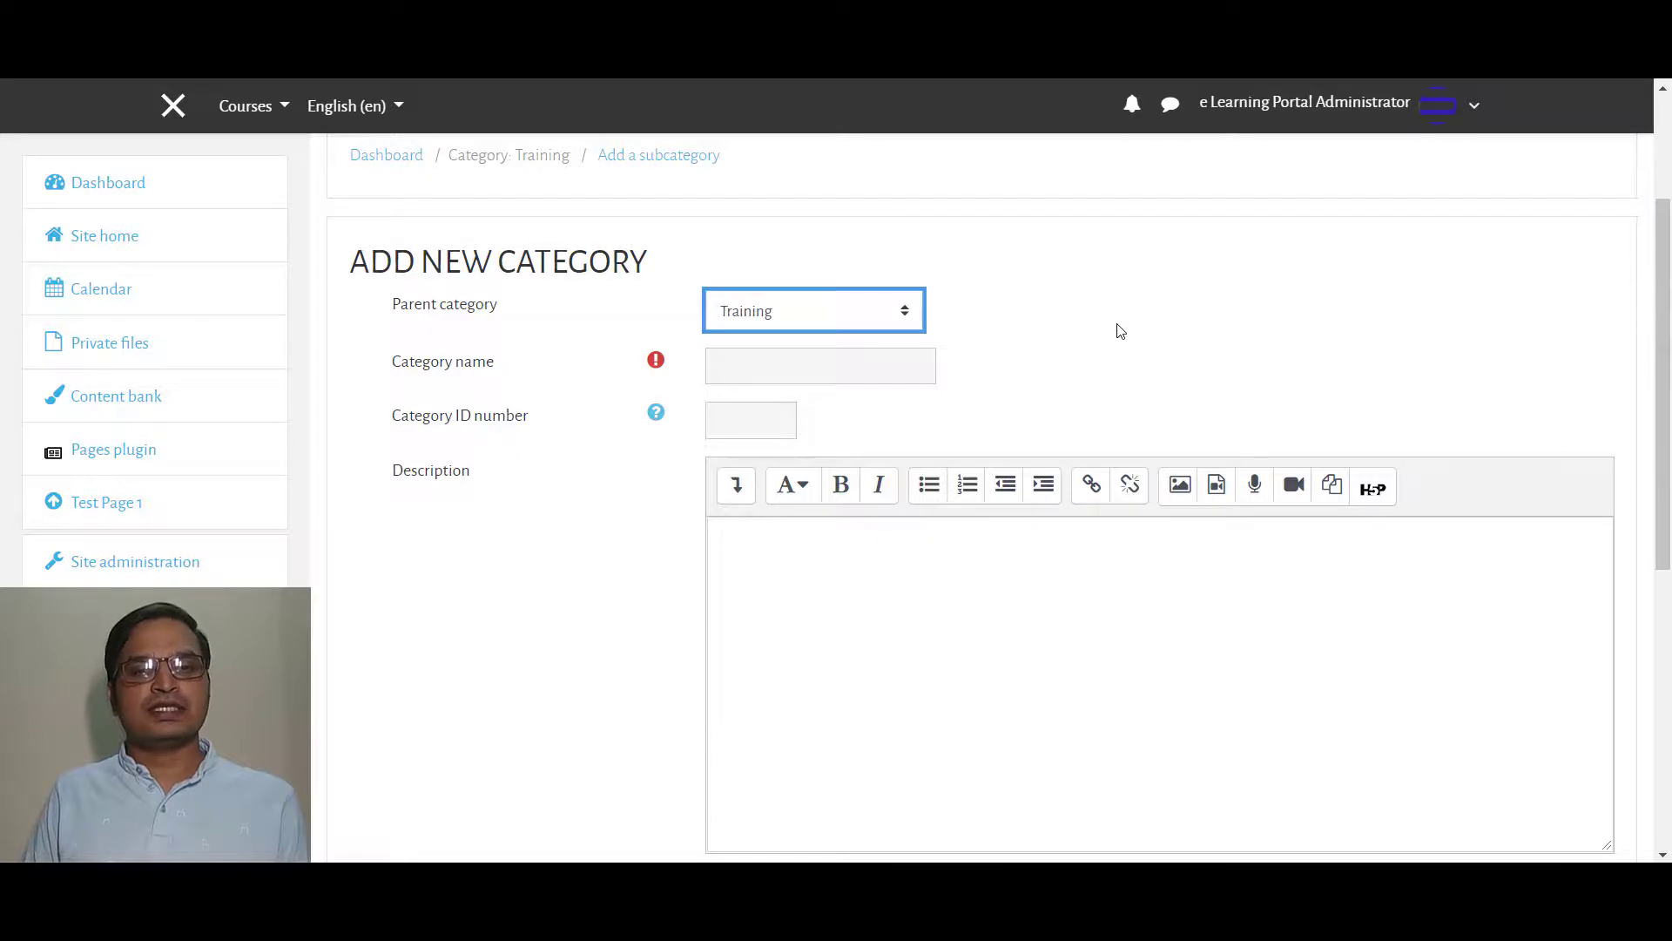
- Name the subcategory Moodle, enter the description "Training on Moodle." and create it
click(785, 365)
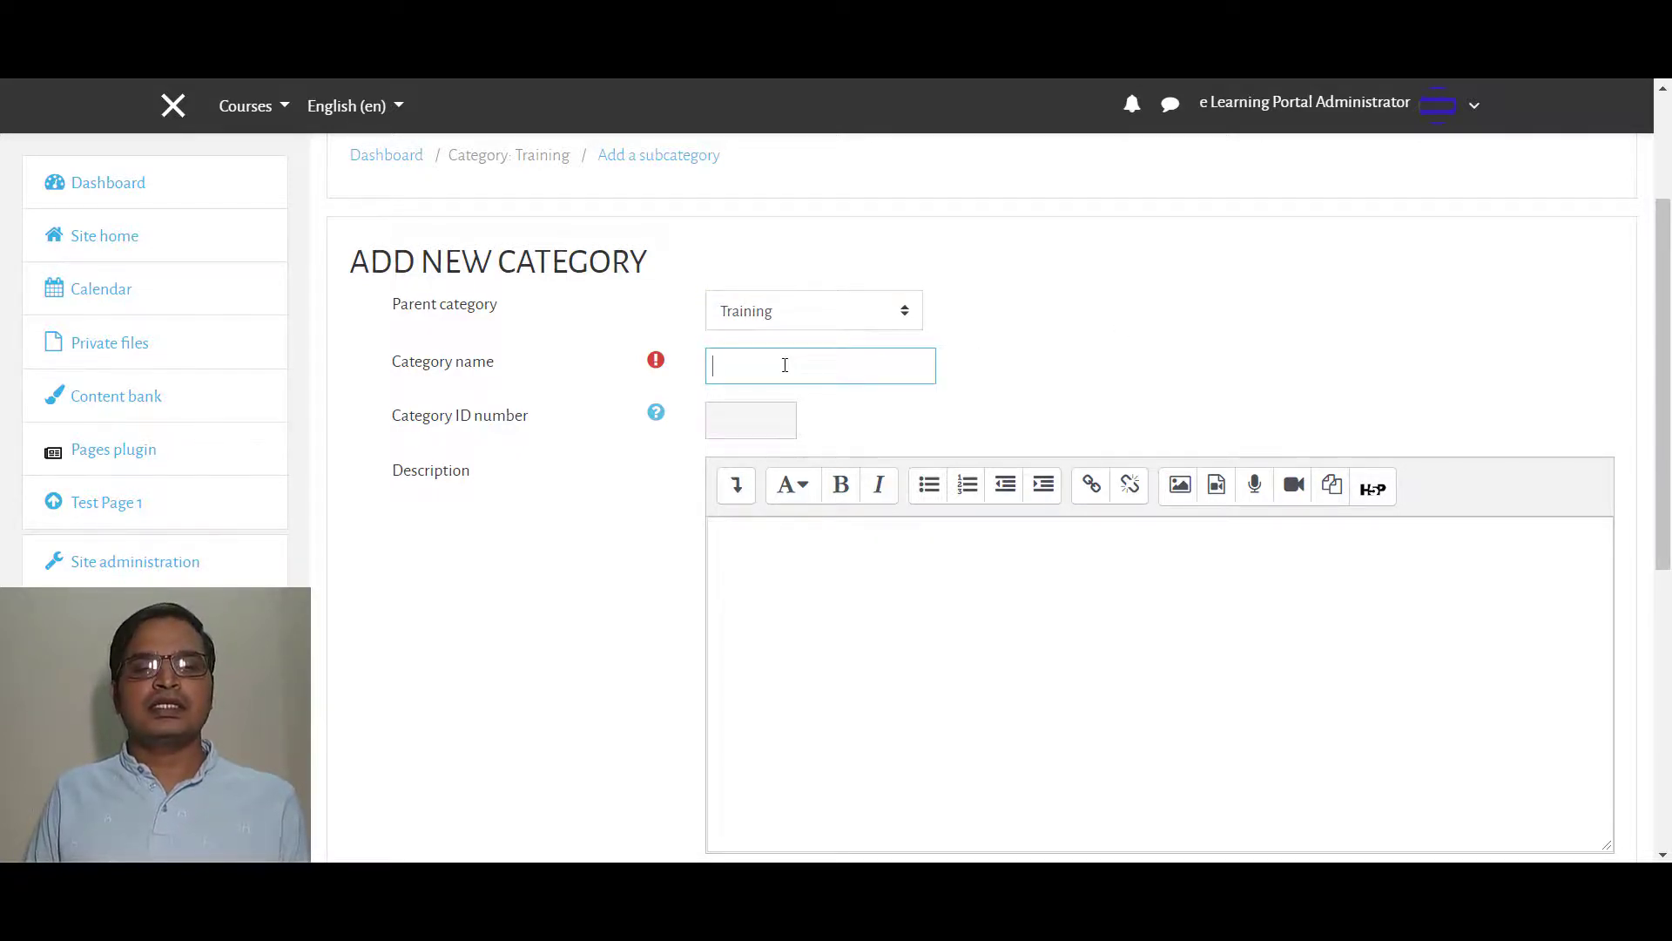
text(Moodle)
scroll(757, 315, down, 1)
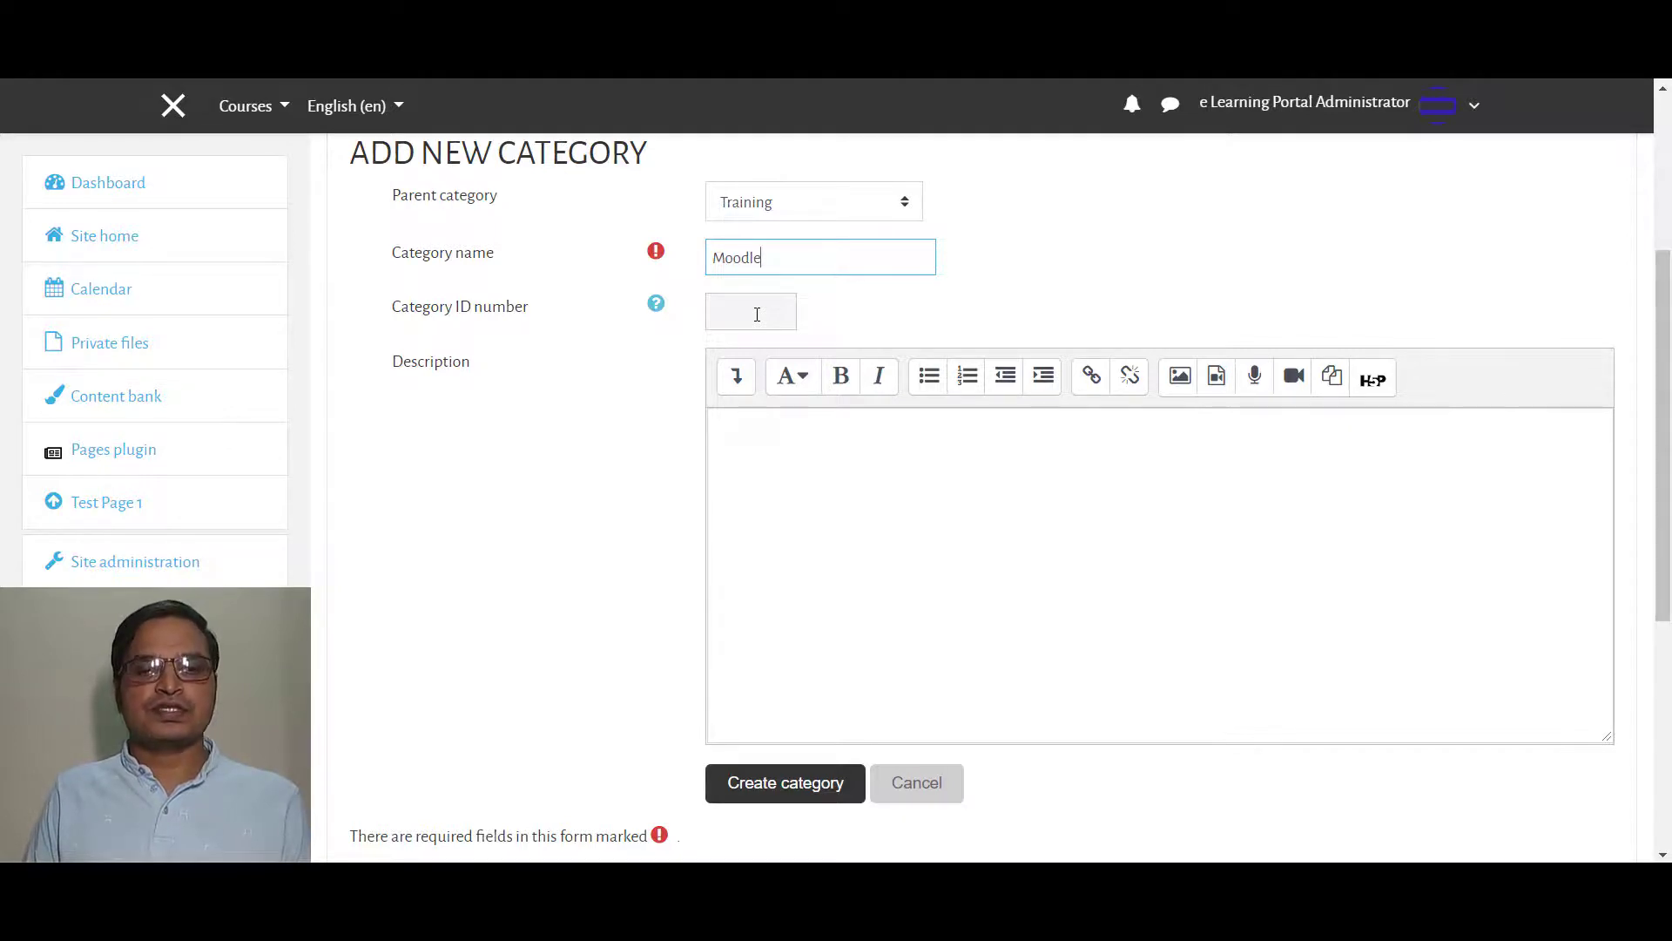
click(754, 431)
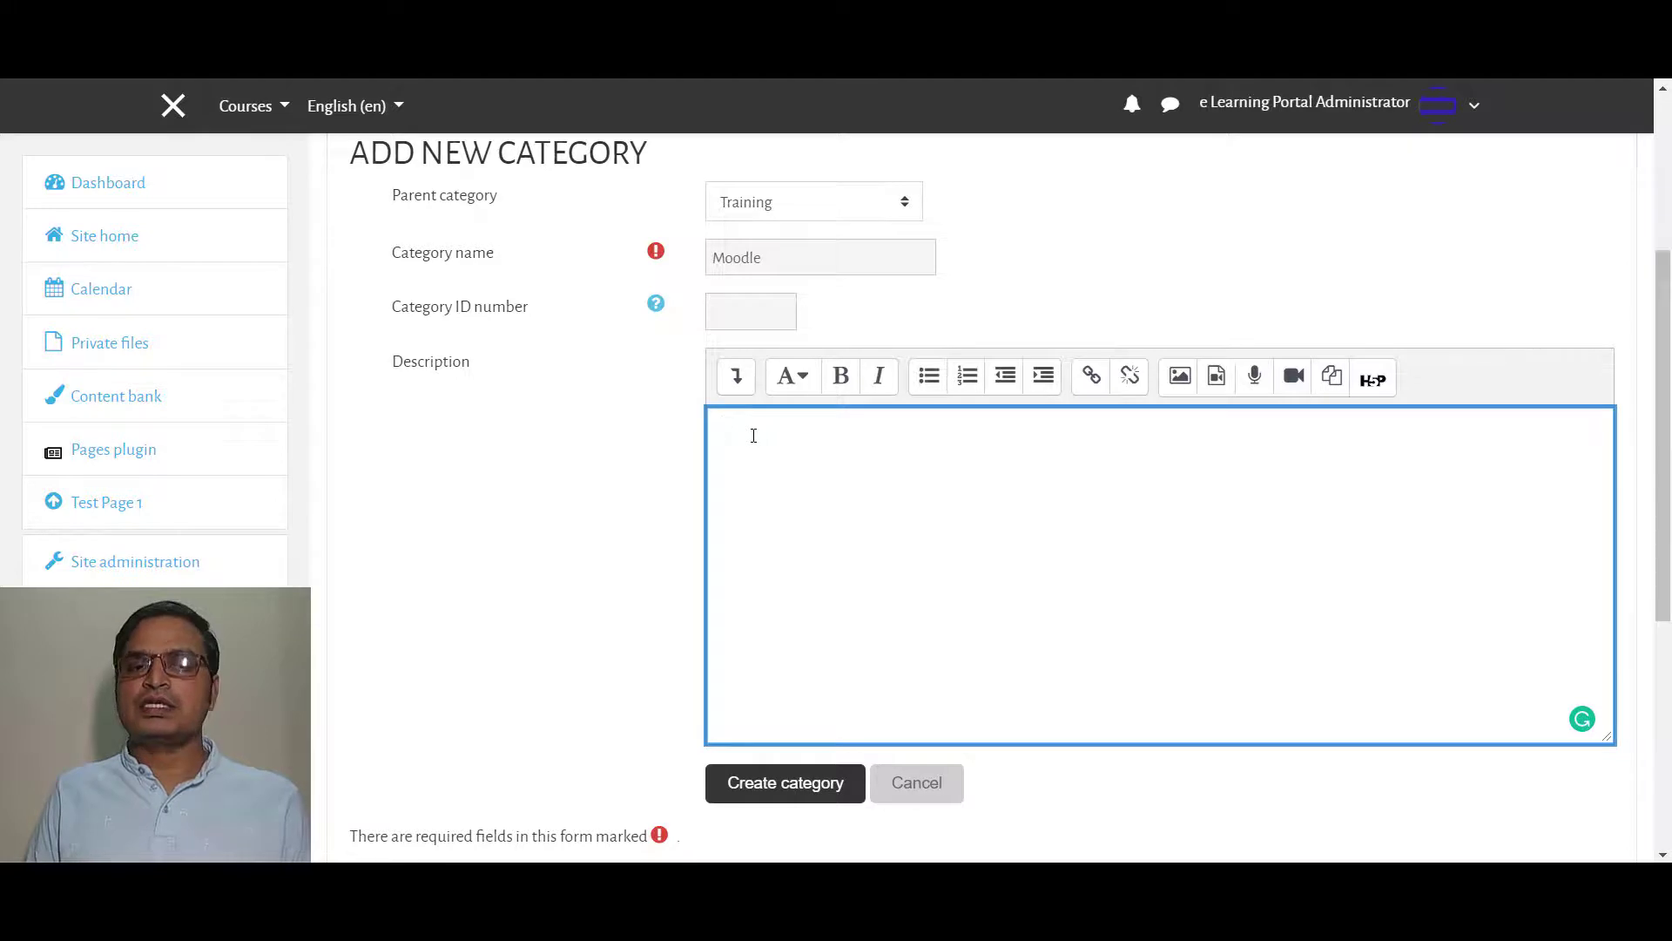
text(Training on Moodle)
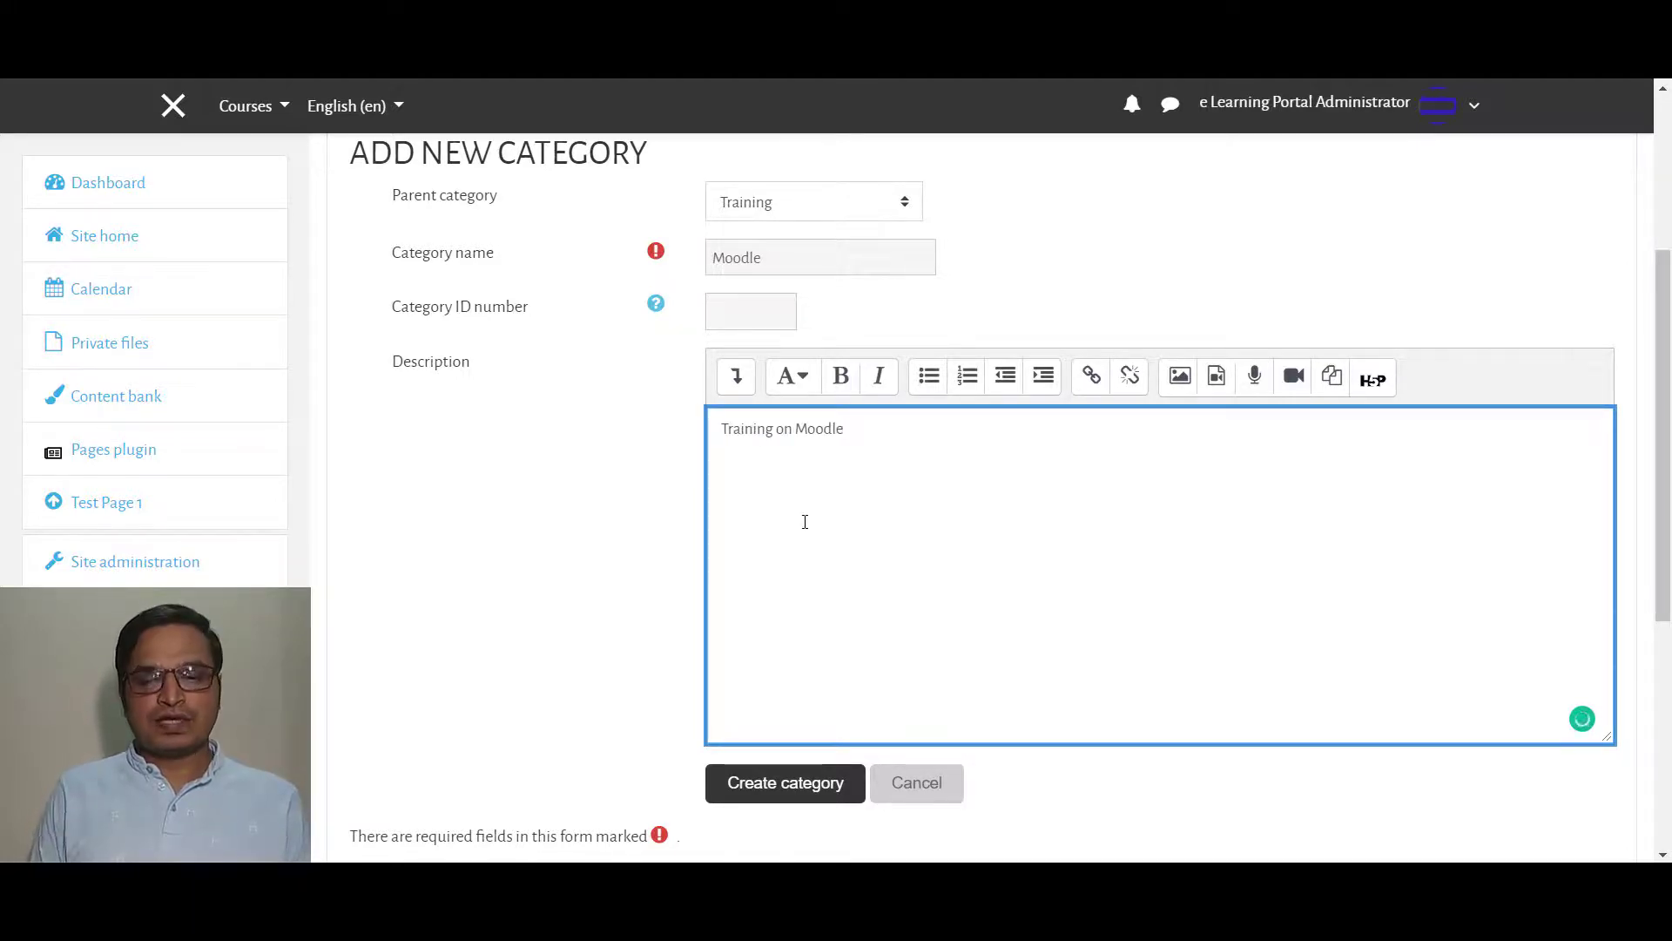
text(.)
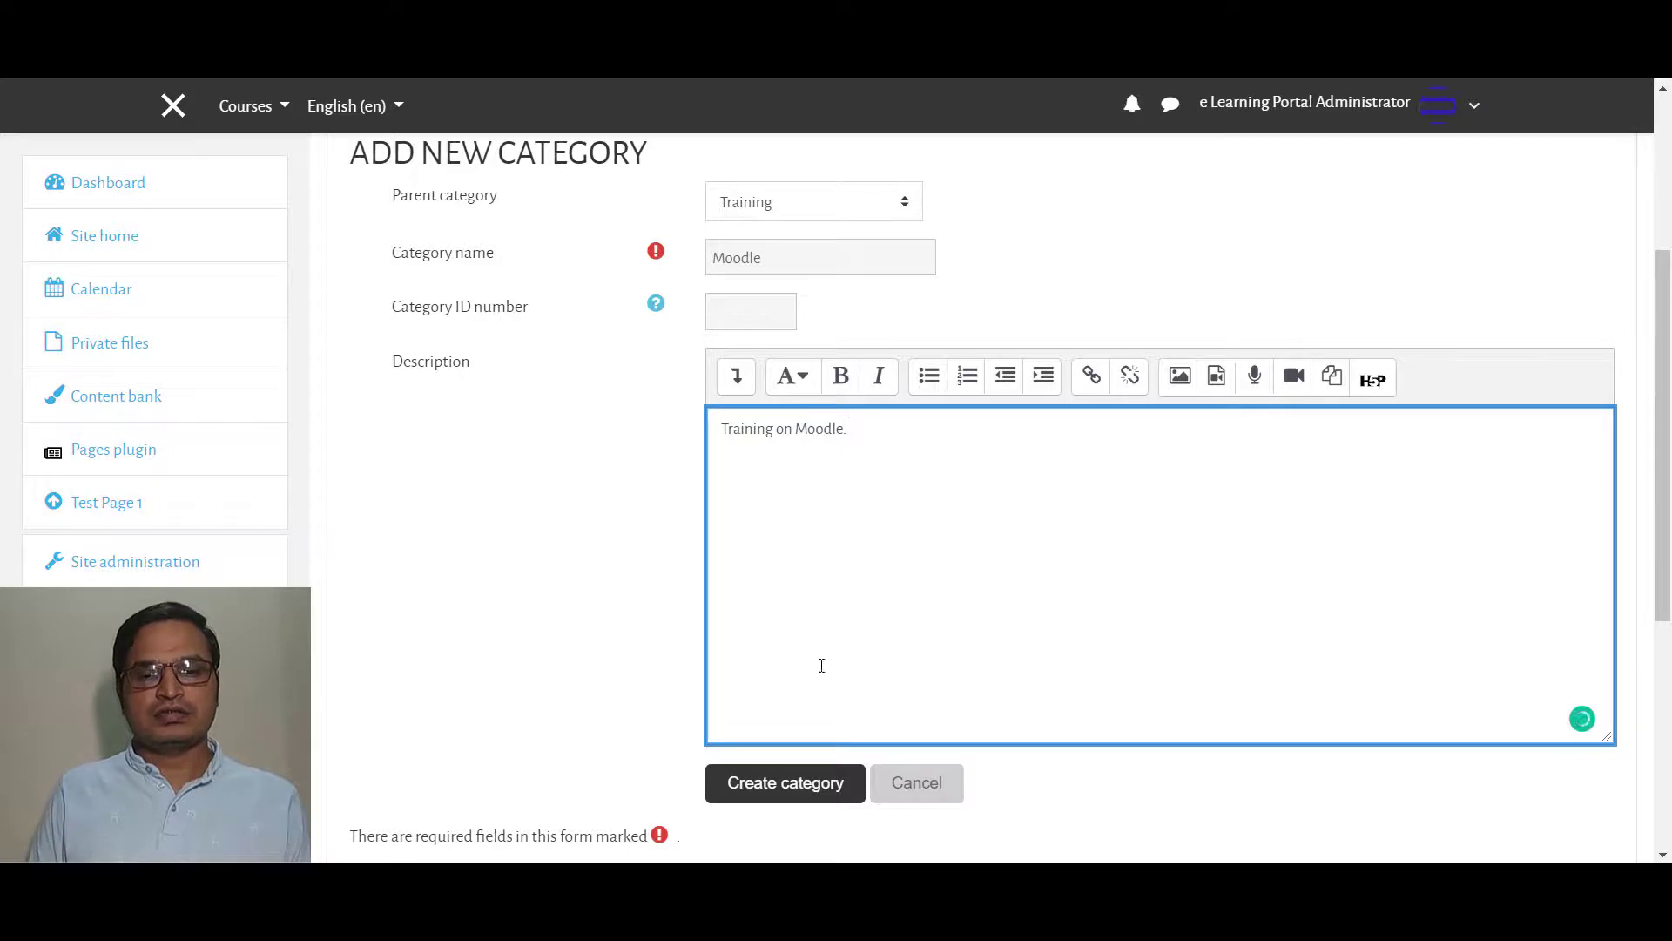
click(810, 786)
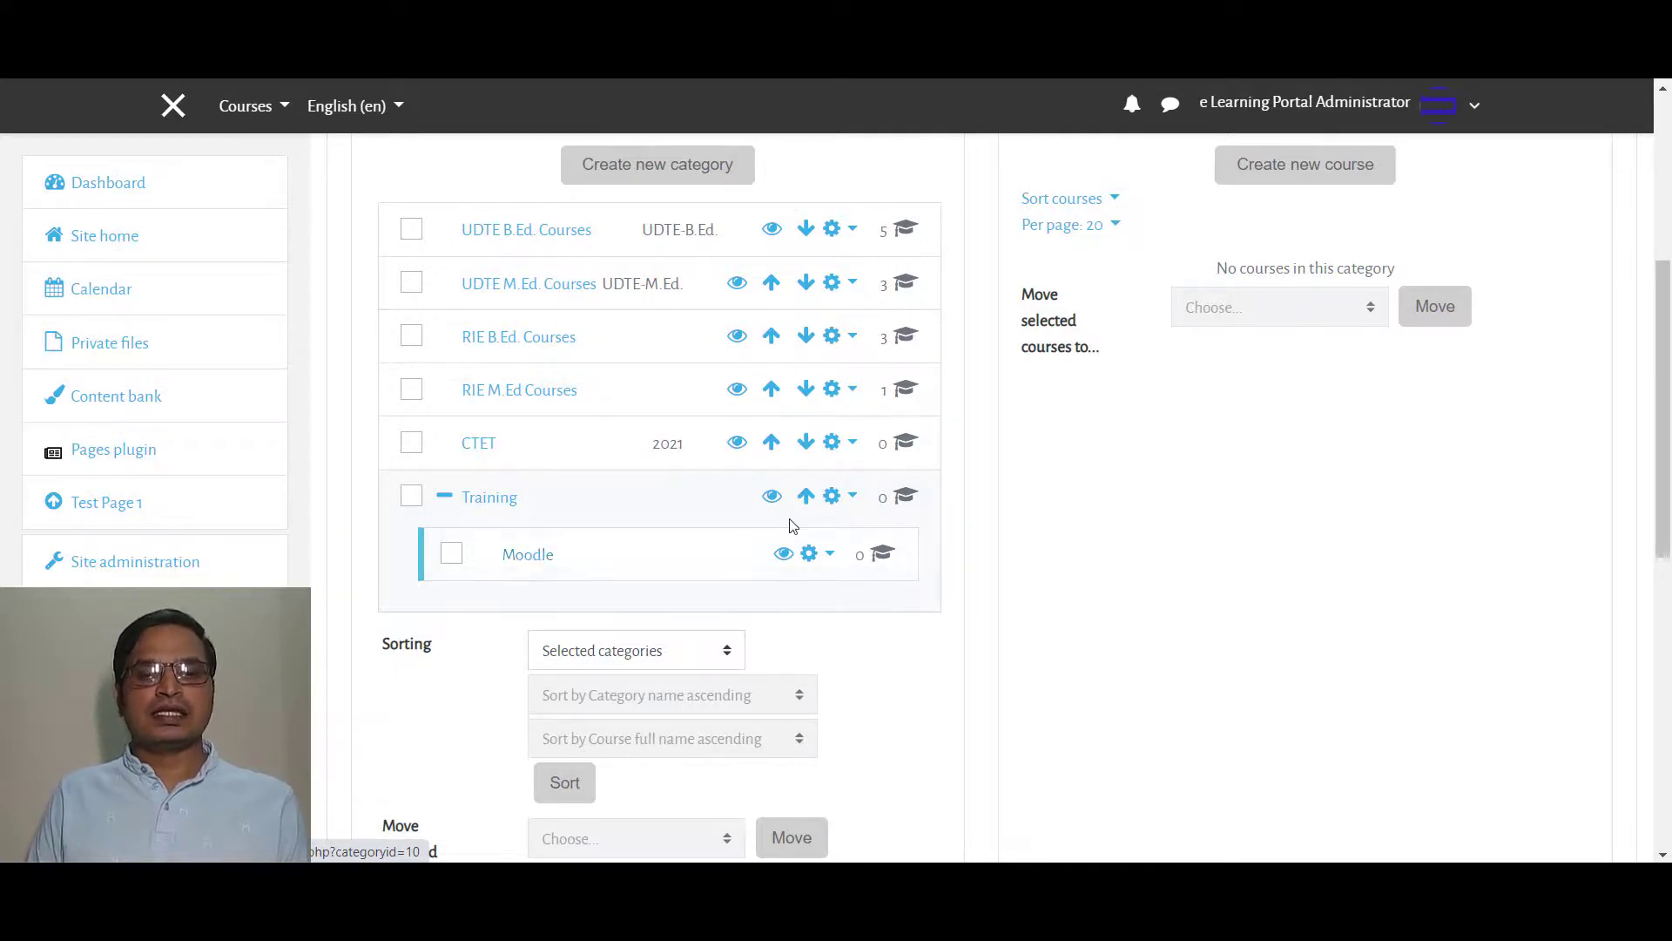
- Open role assignment for the Training category and choose the Manager role
click(855, 505)
scroll(569, 532, down, 2)
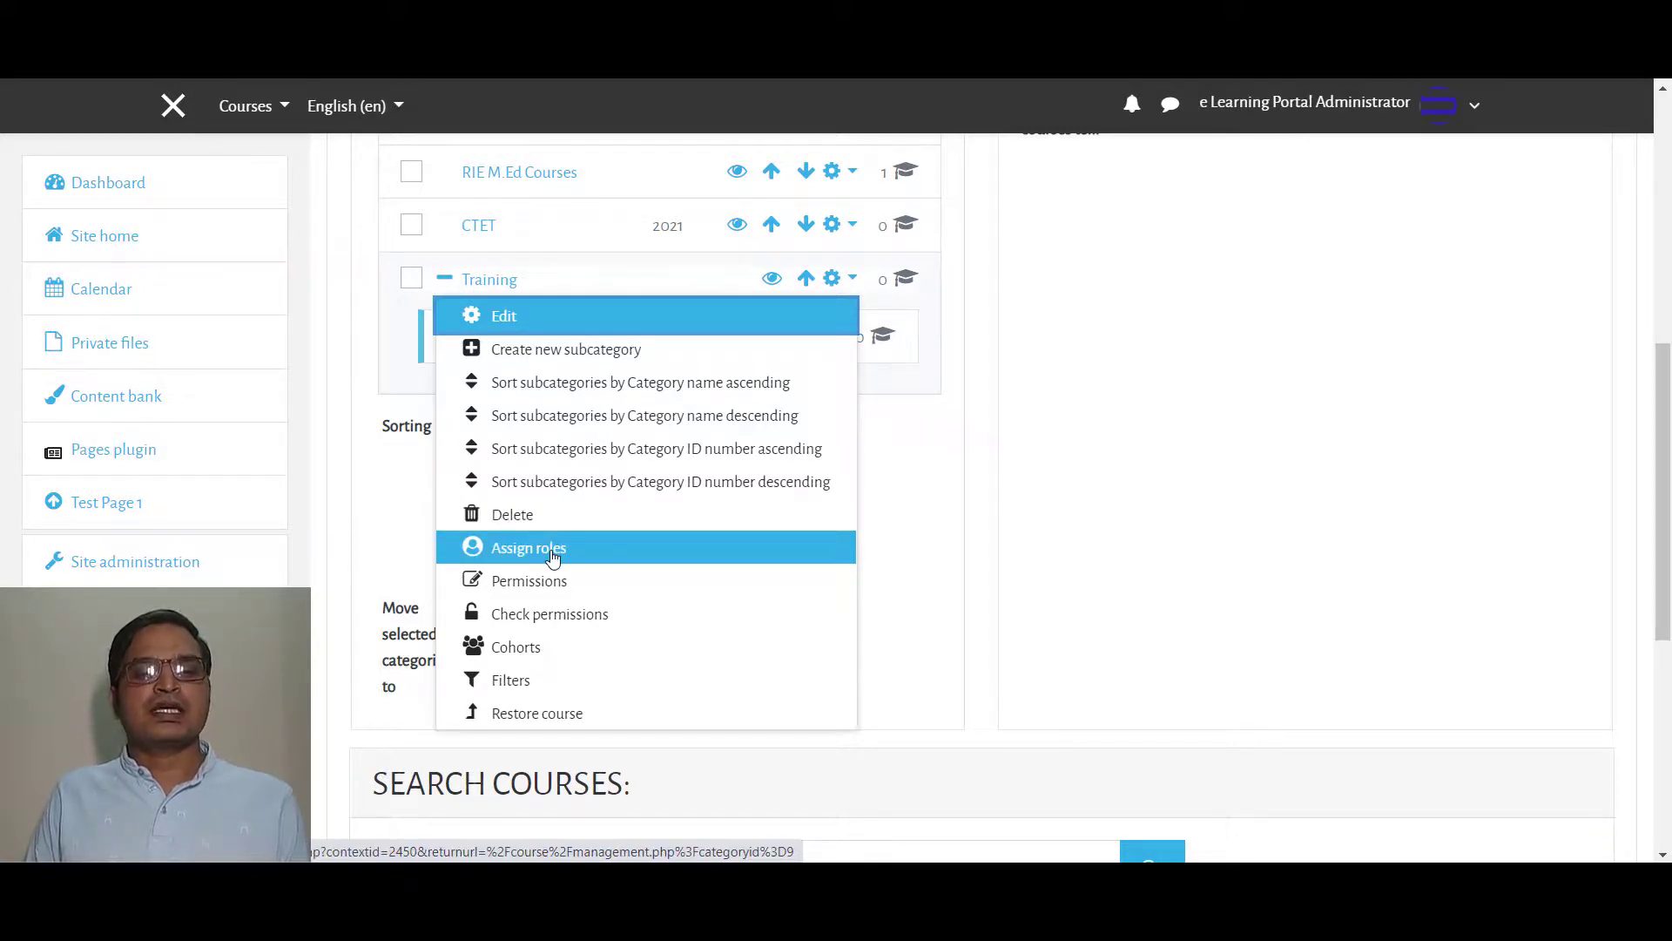
click(552, 555)
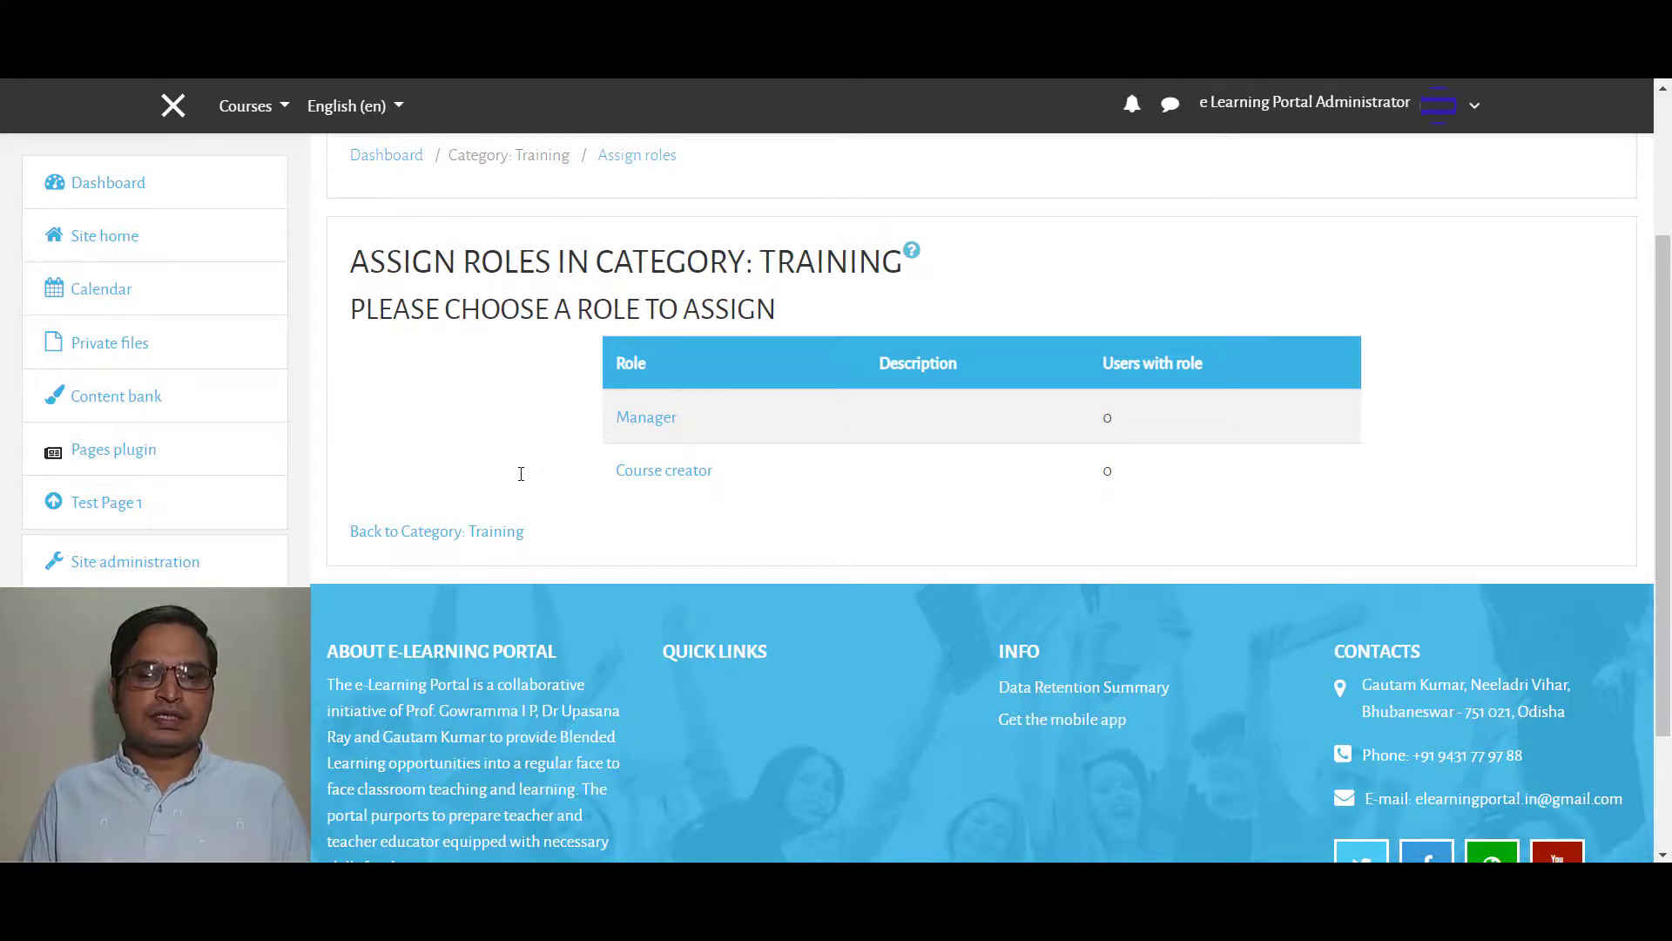
click(635, 423)
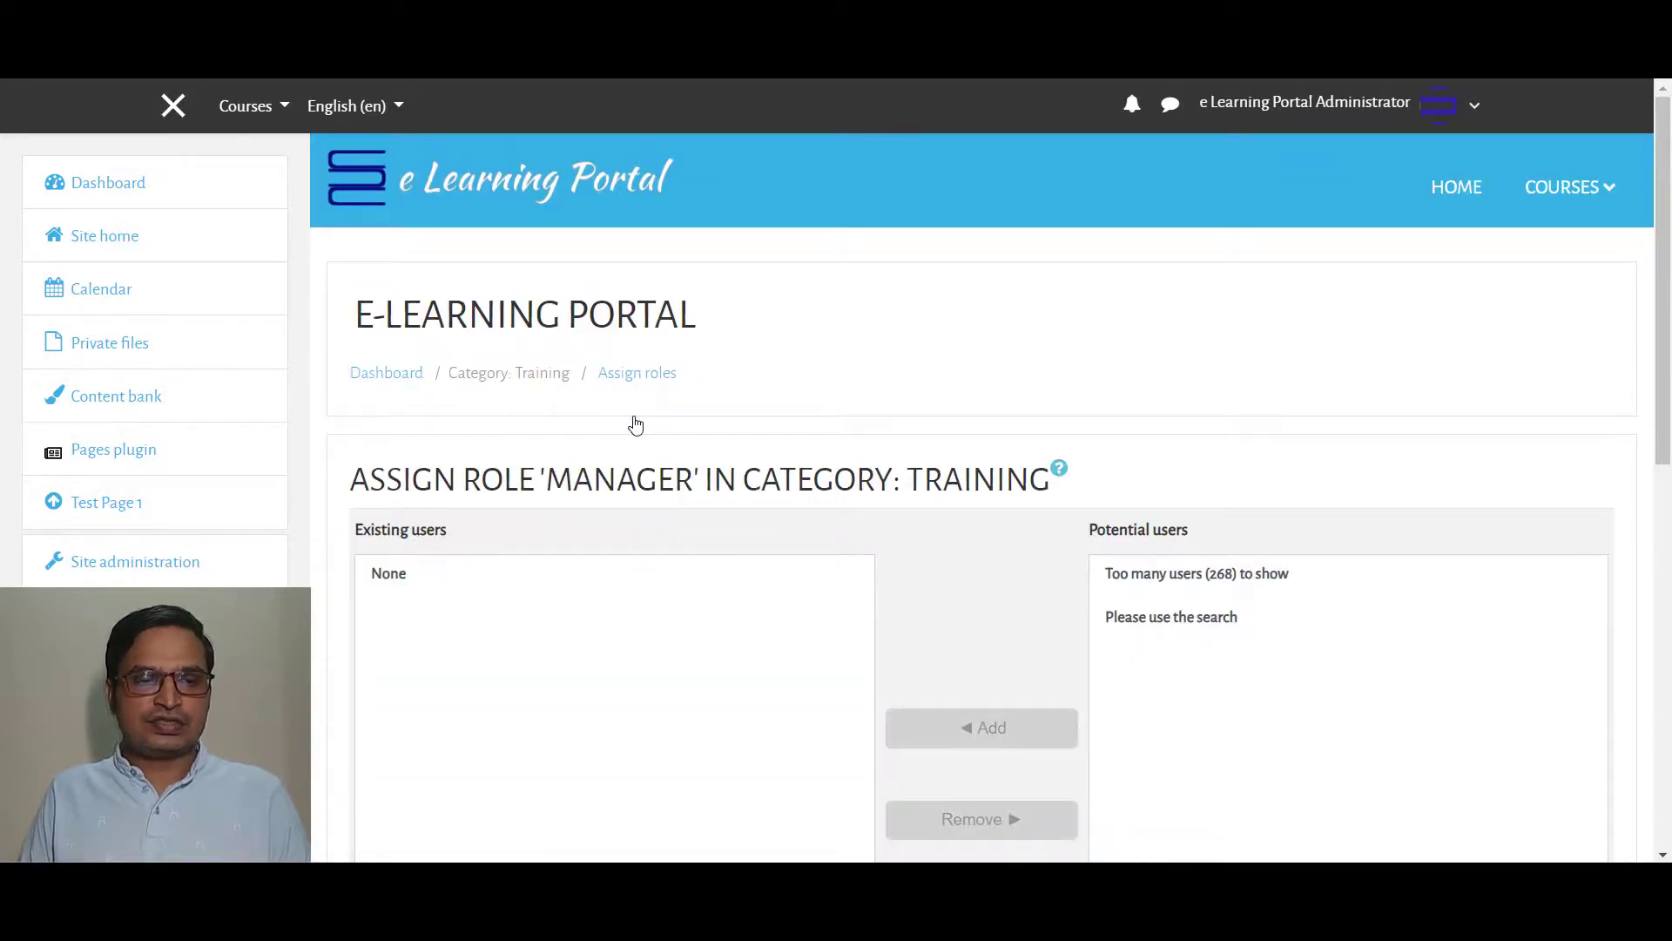
- Search the potential users by first name and assign the first matching user as Manager of the Training category
scroll(635, 425, down, 3)
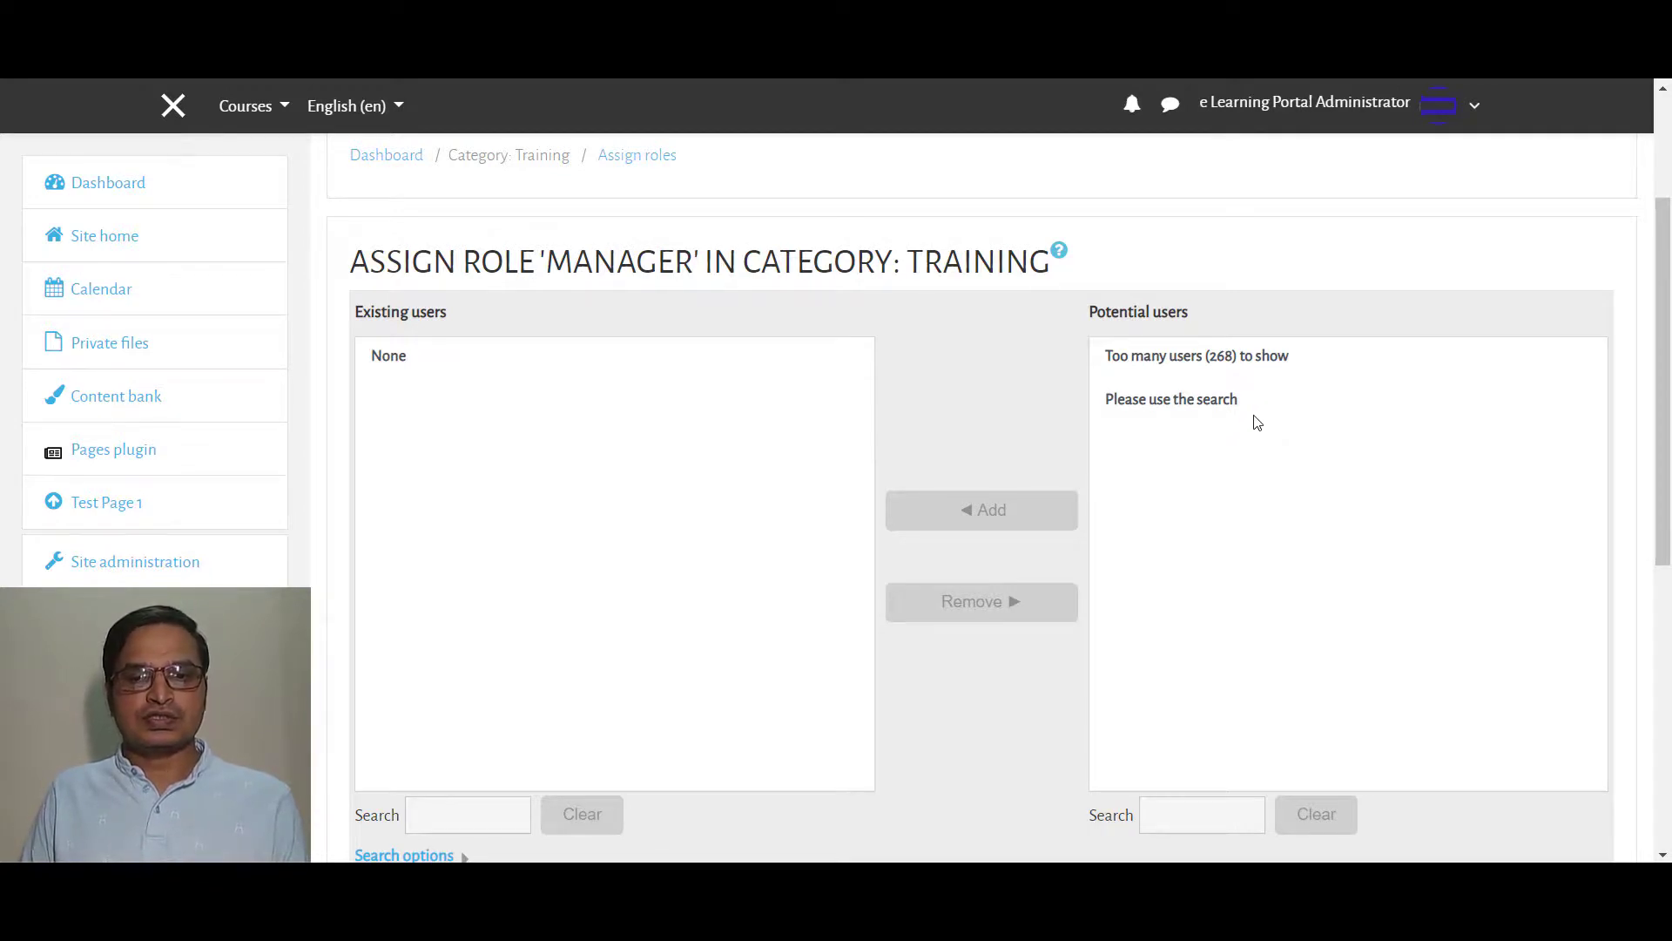
scroll(1254, 422, down, 2)
click(1185, 704)
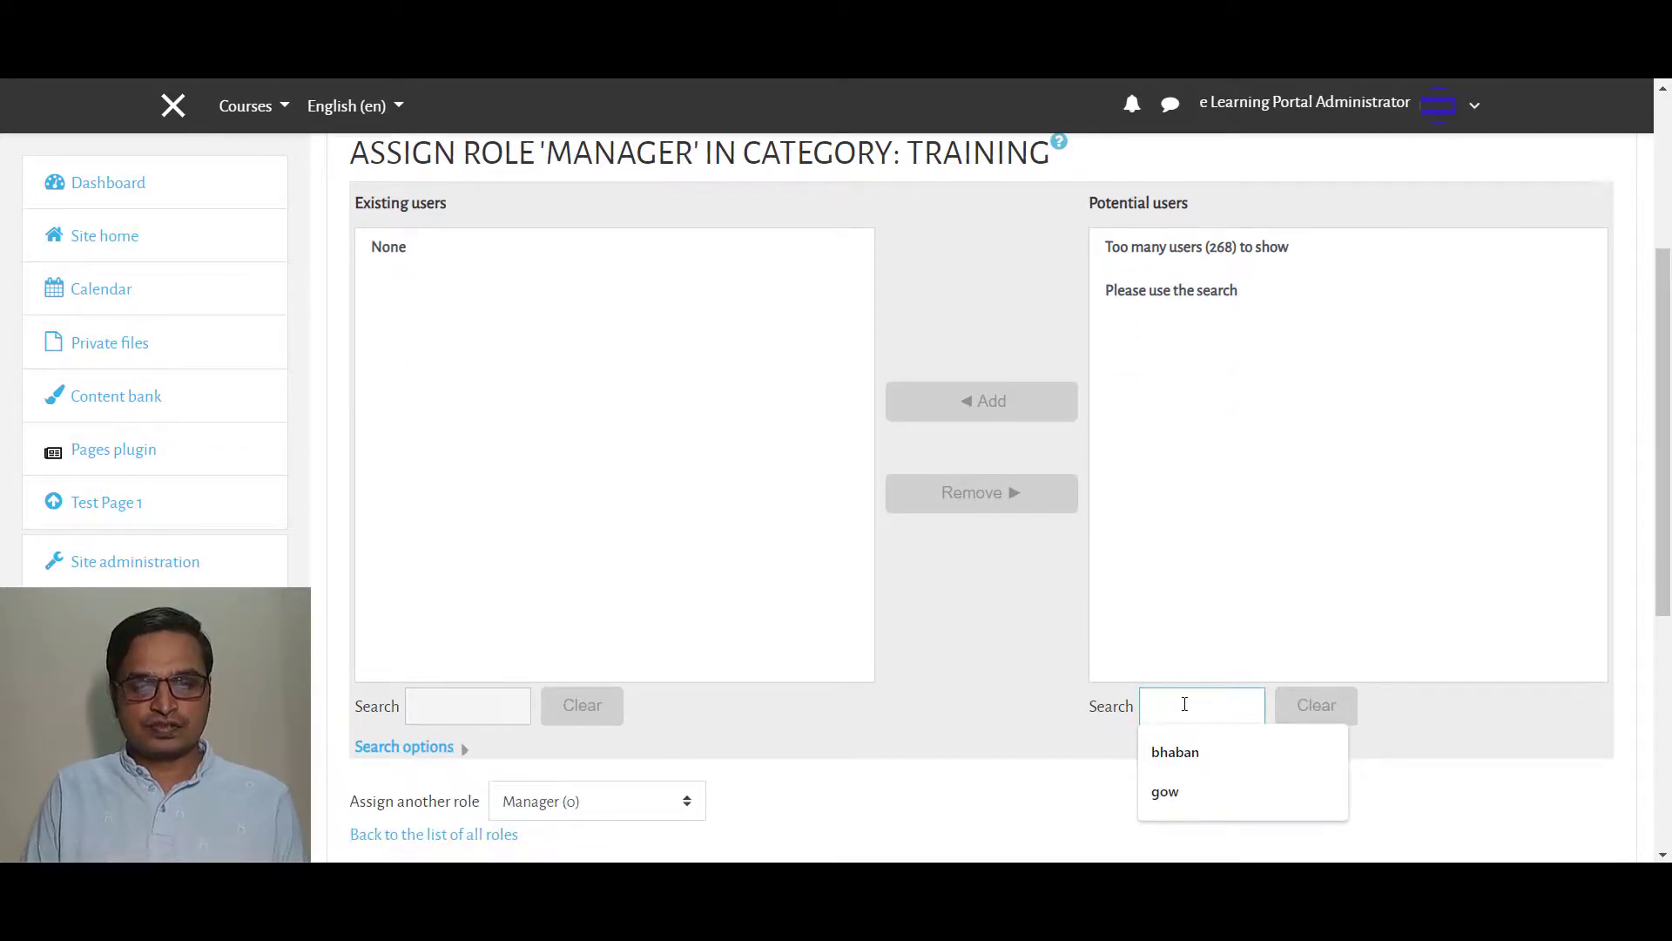
text(gauta)
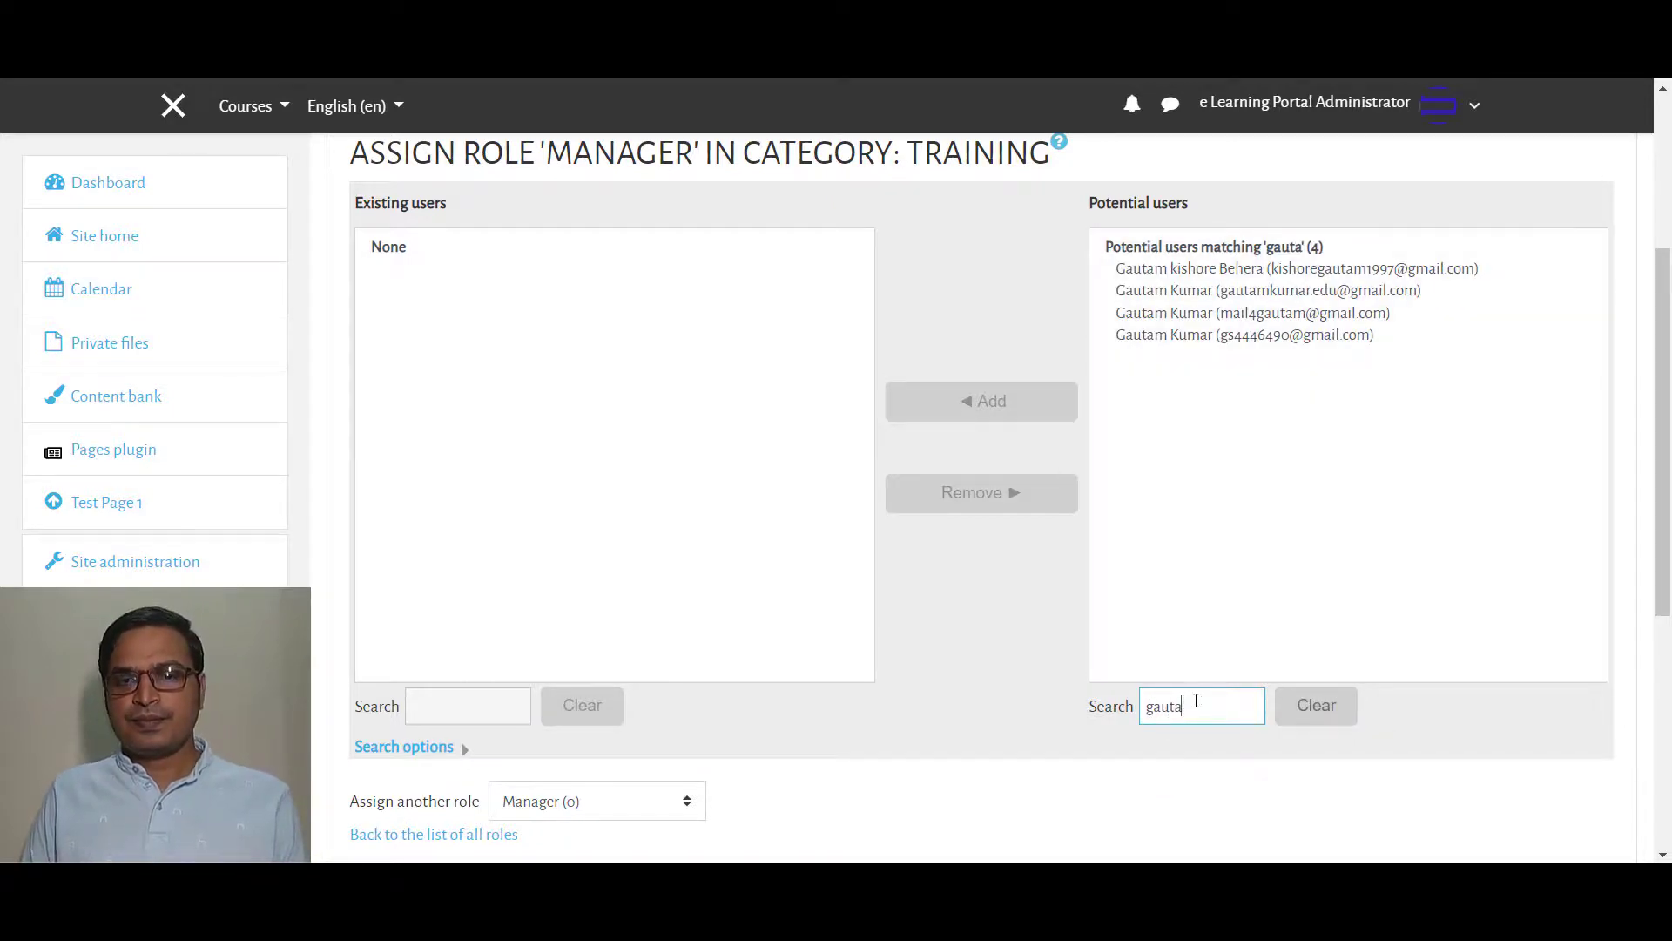
text(m)
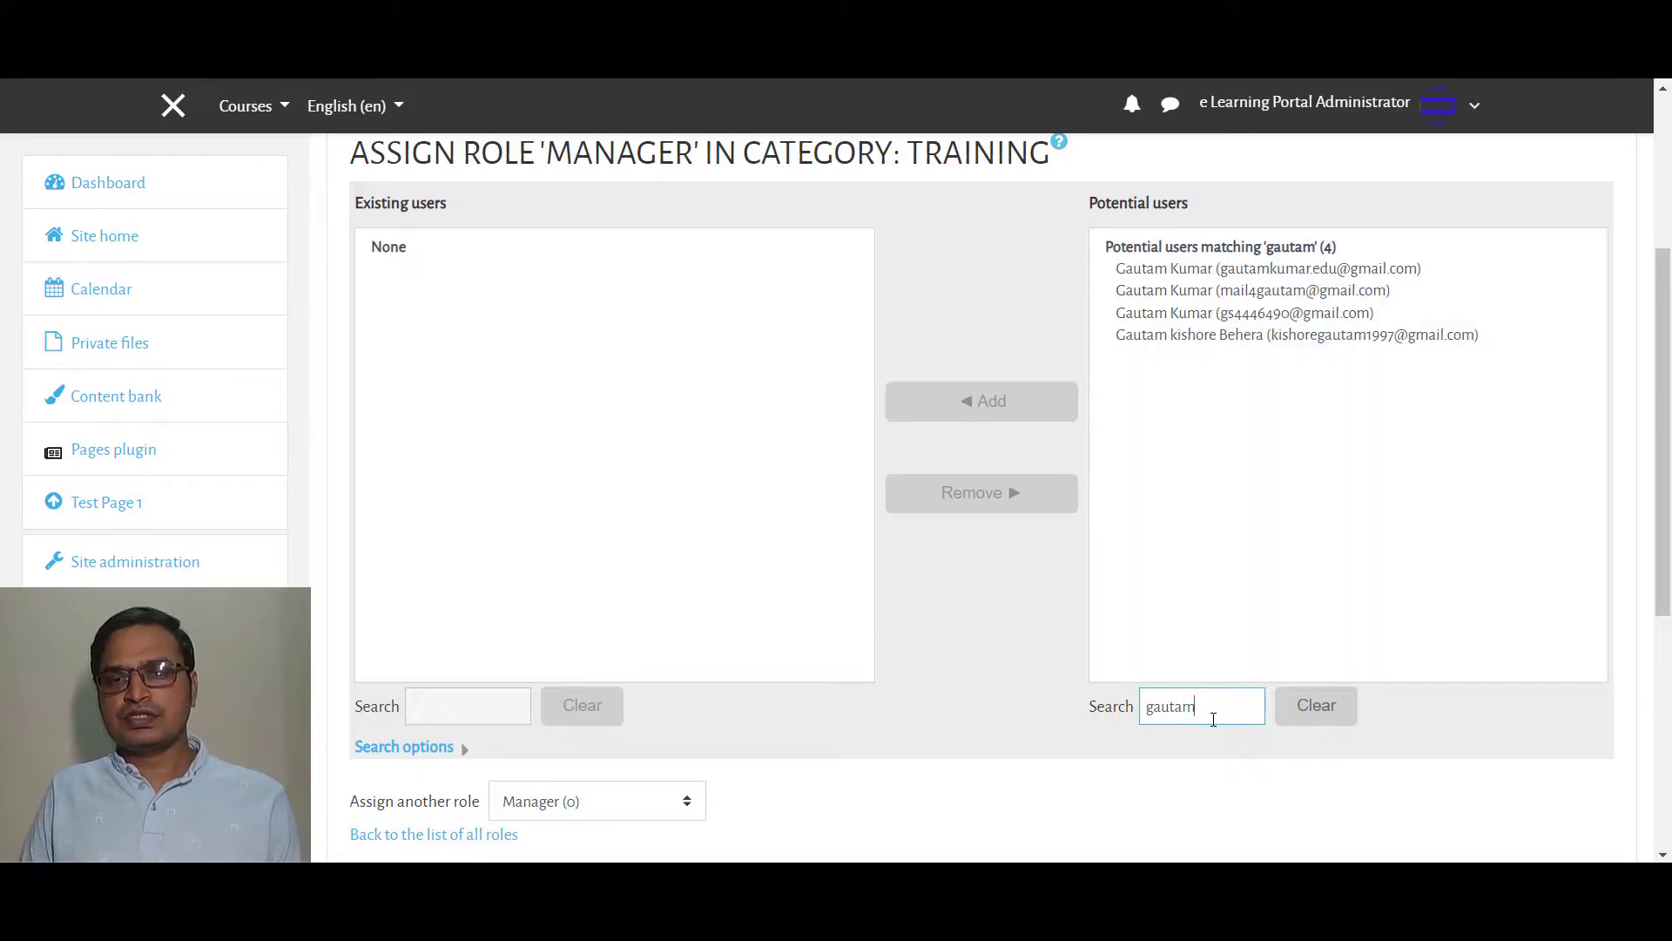
click(1172, 271)
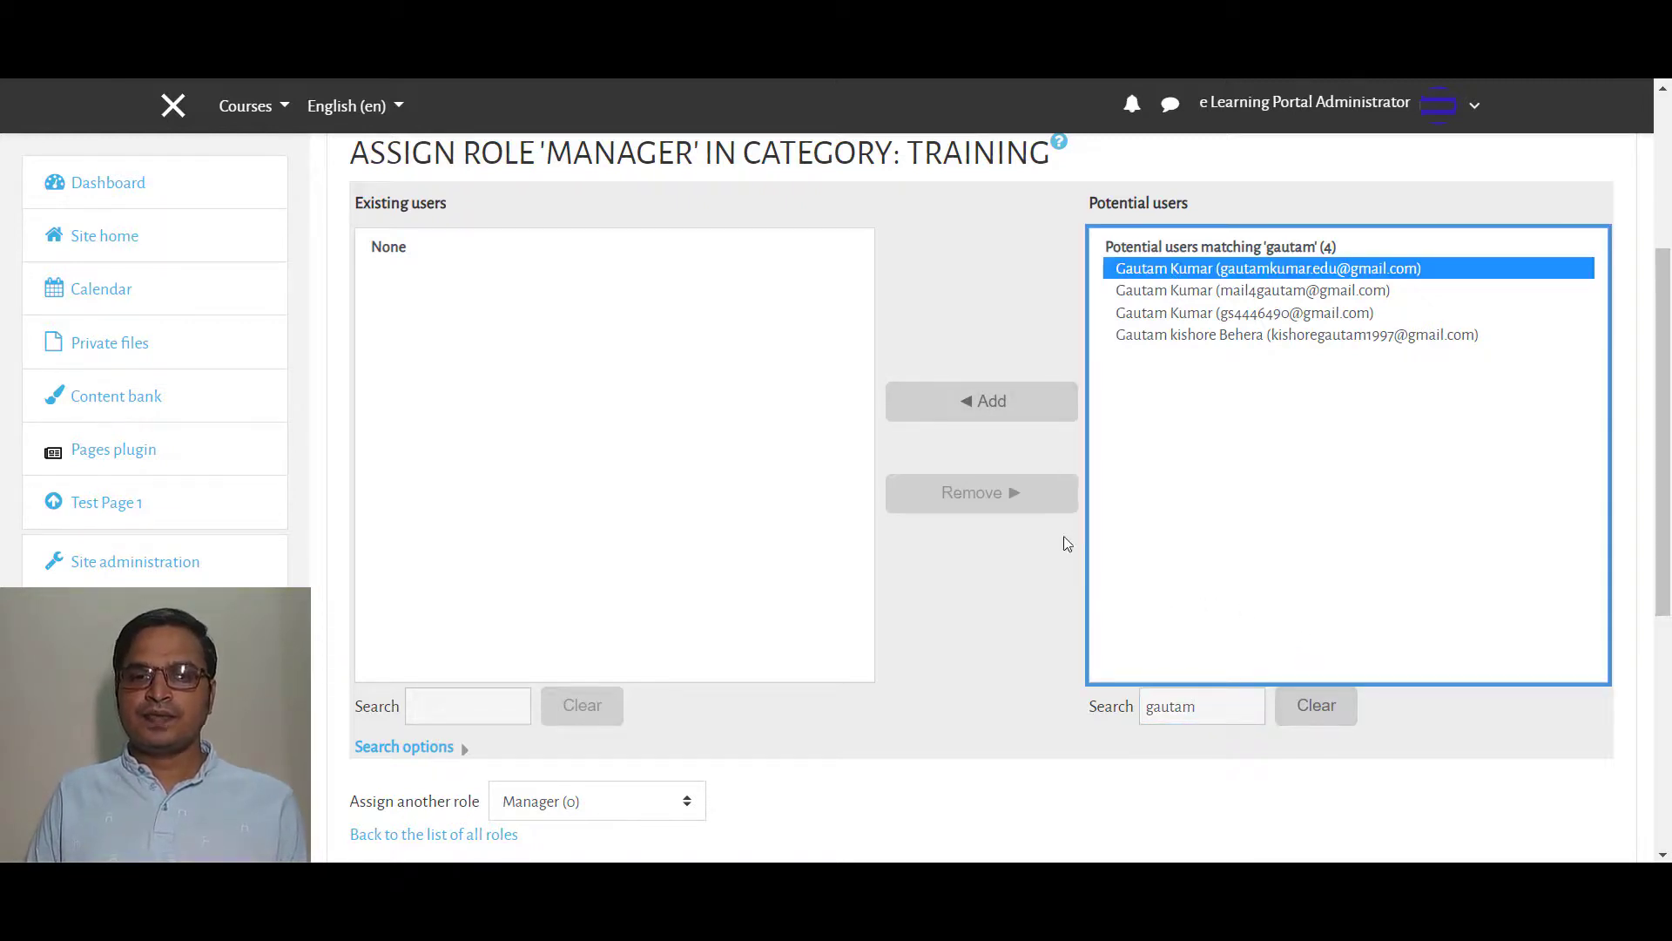
click(1002, 420)
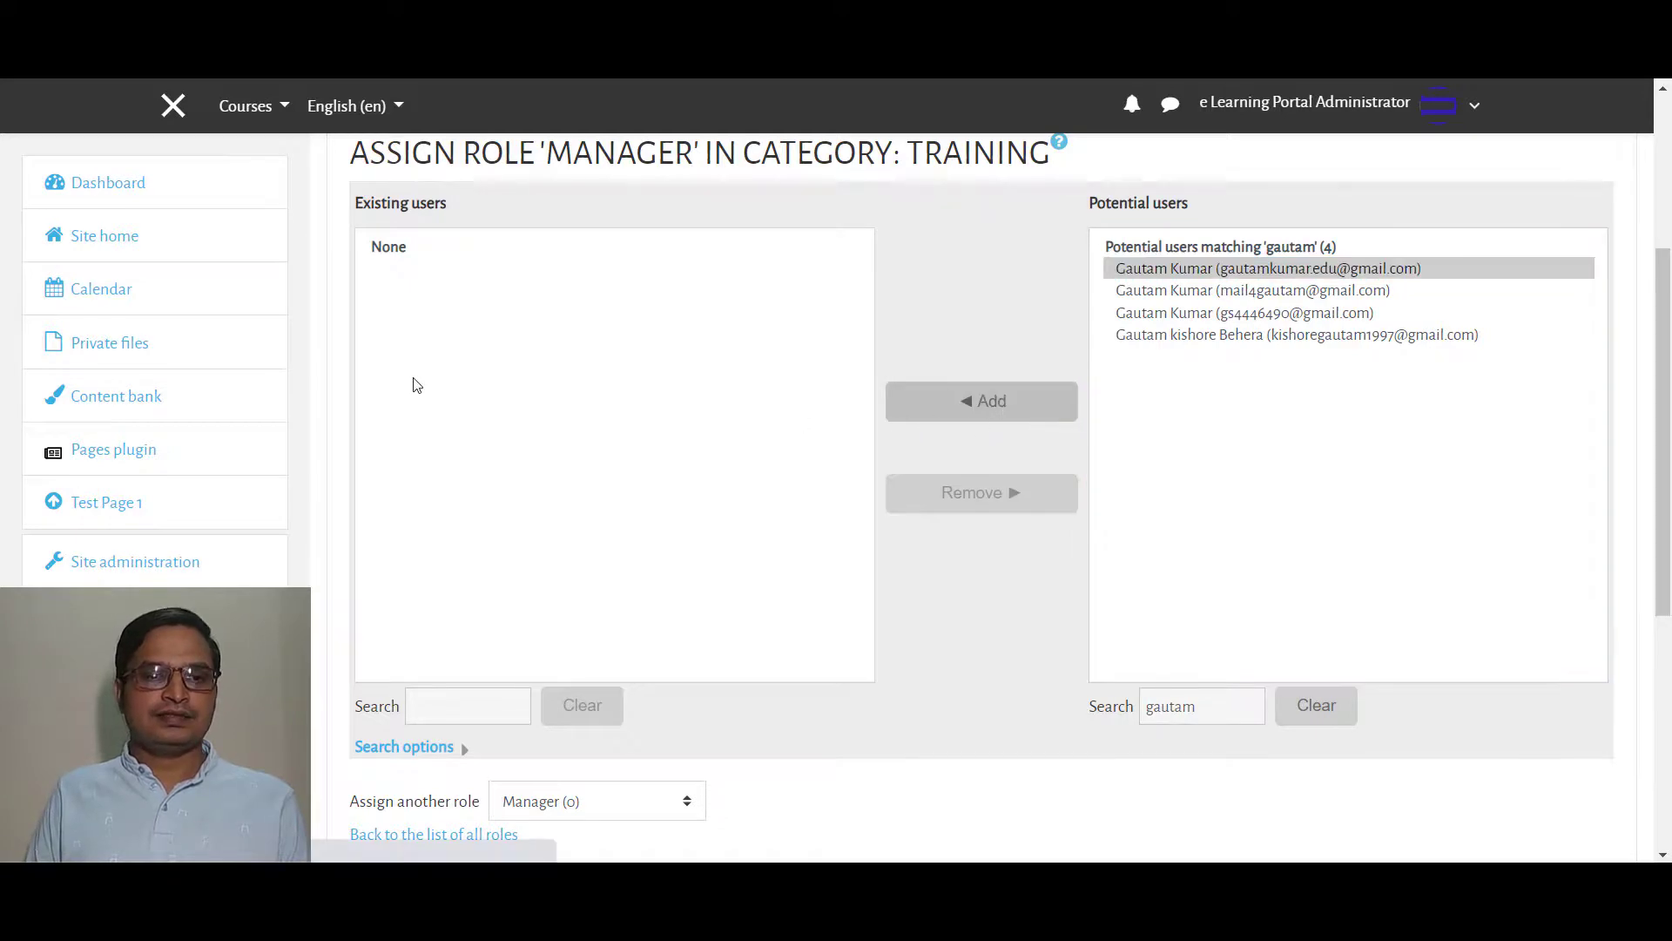
scroll(749, 437, down, 4)
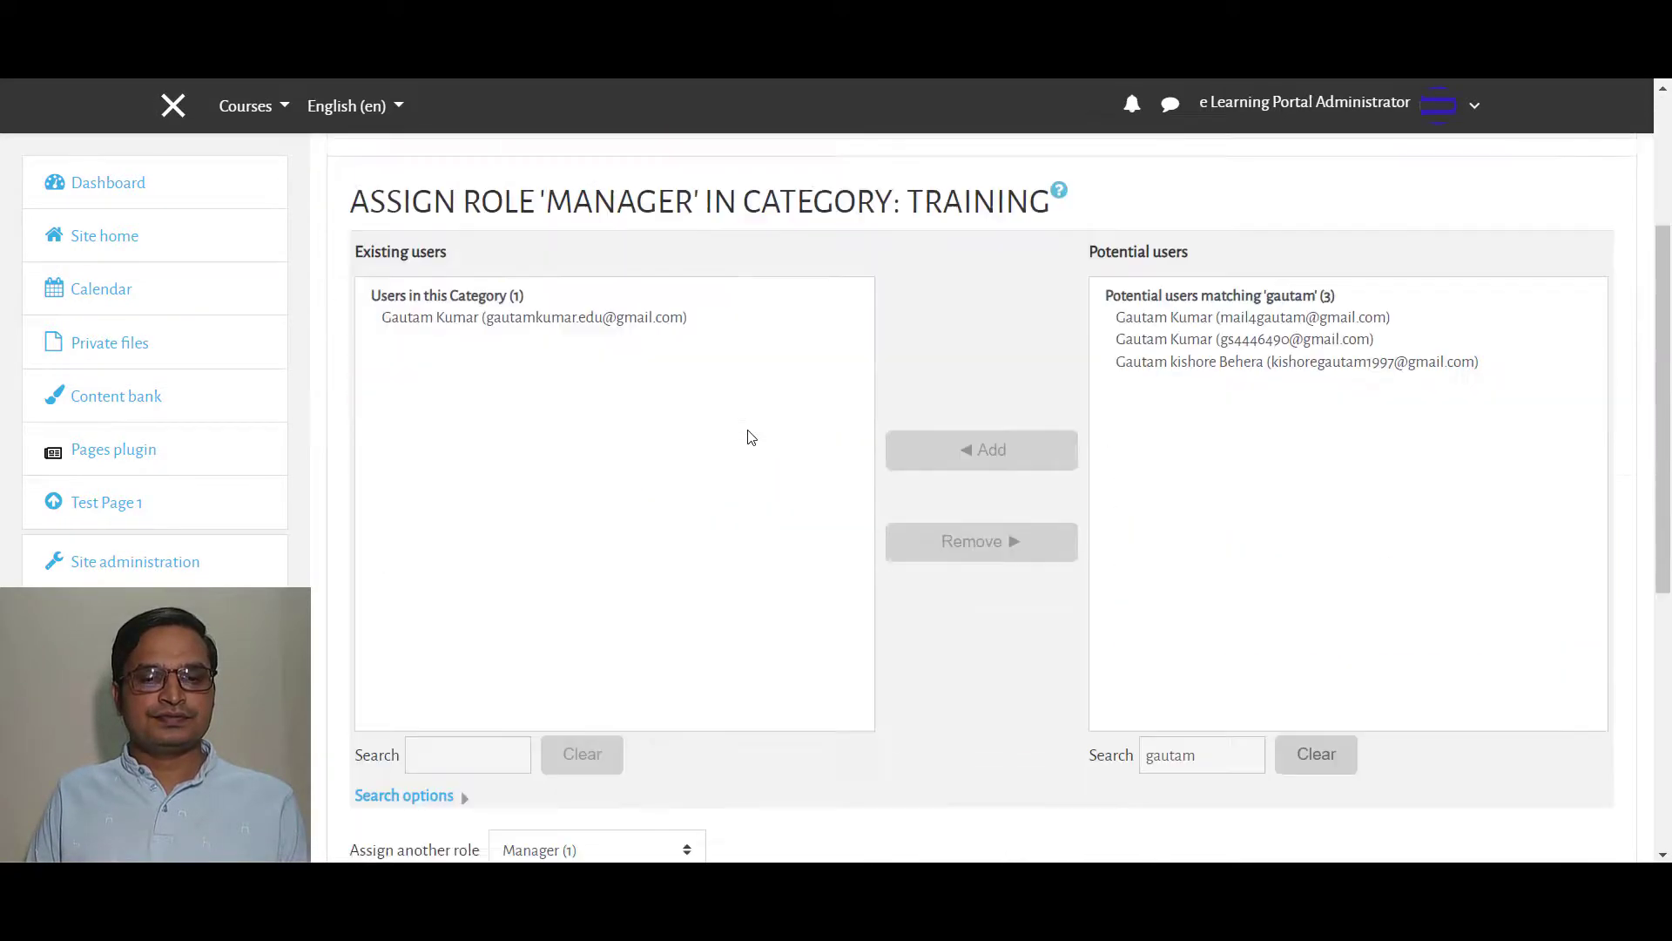
scroll(751, 438, down, 1)
scroll(764, 455, up, 3)
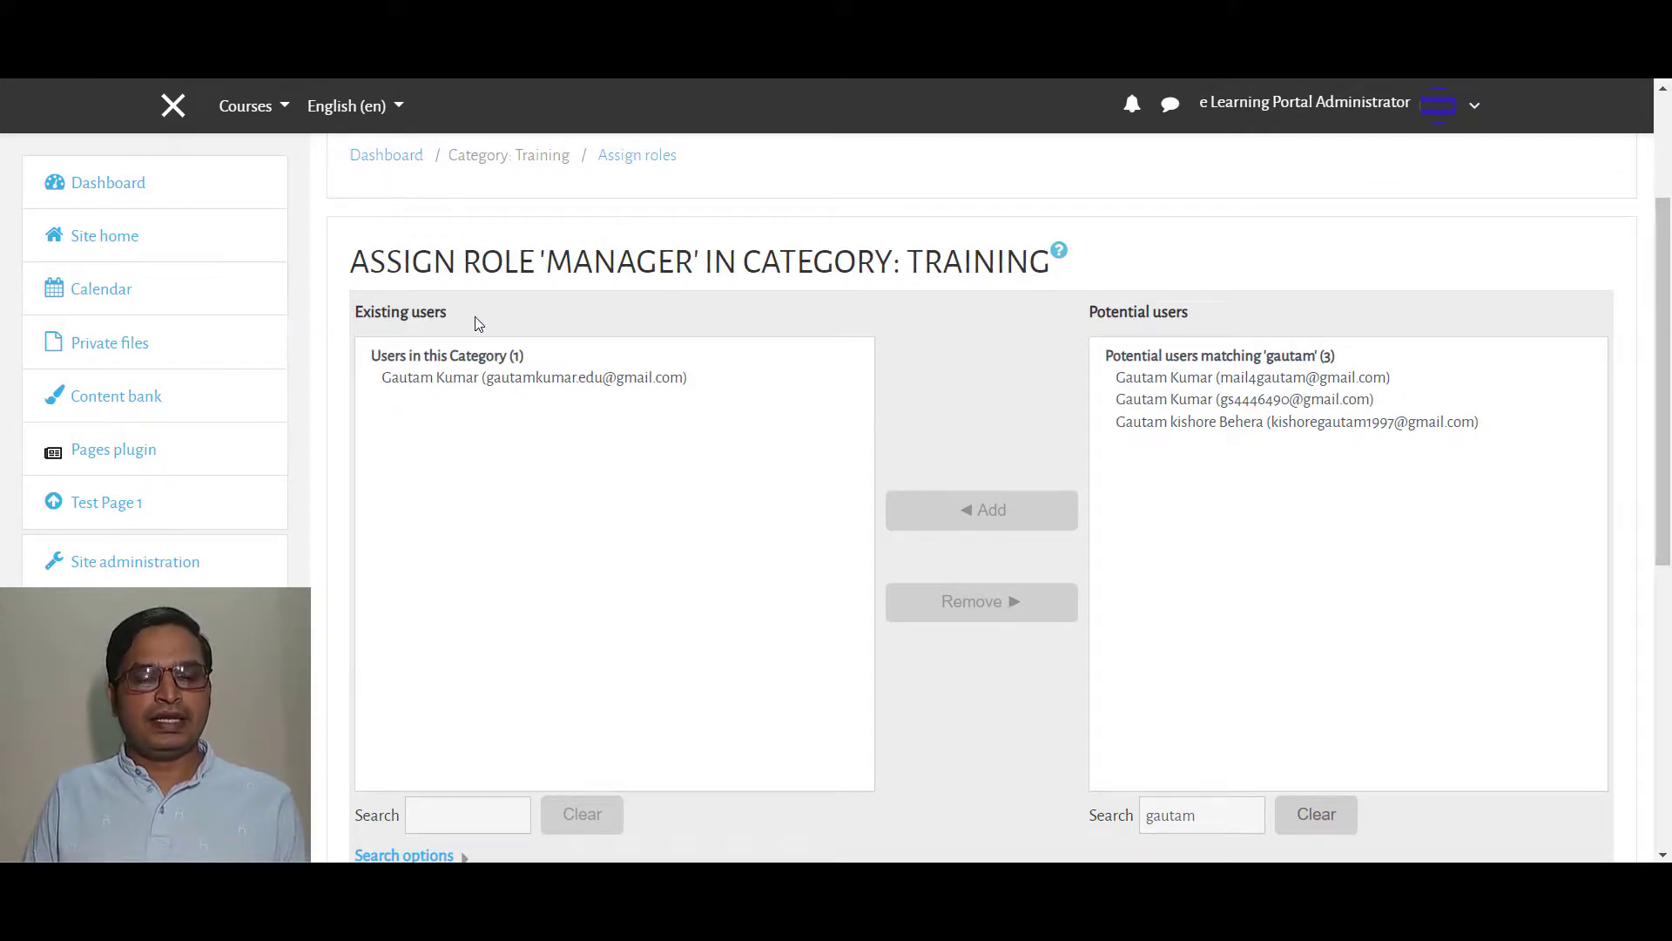
scroll(476, 319, down, 3)
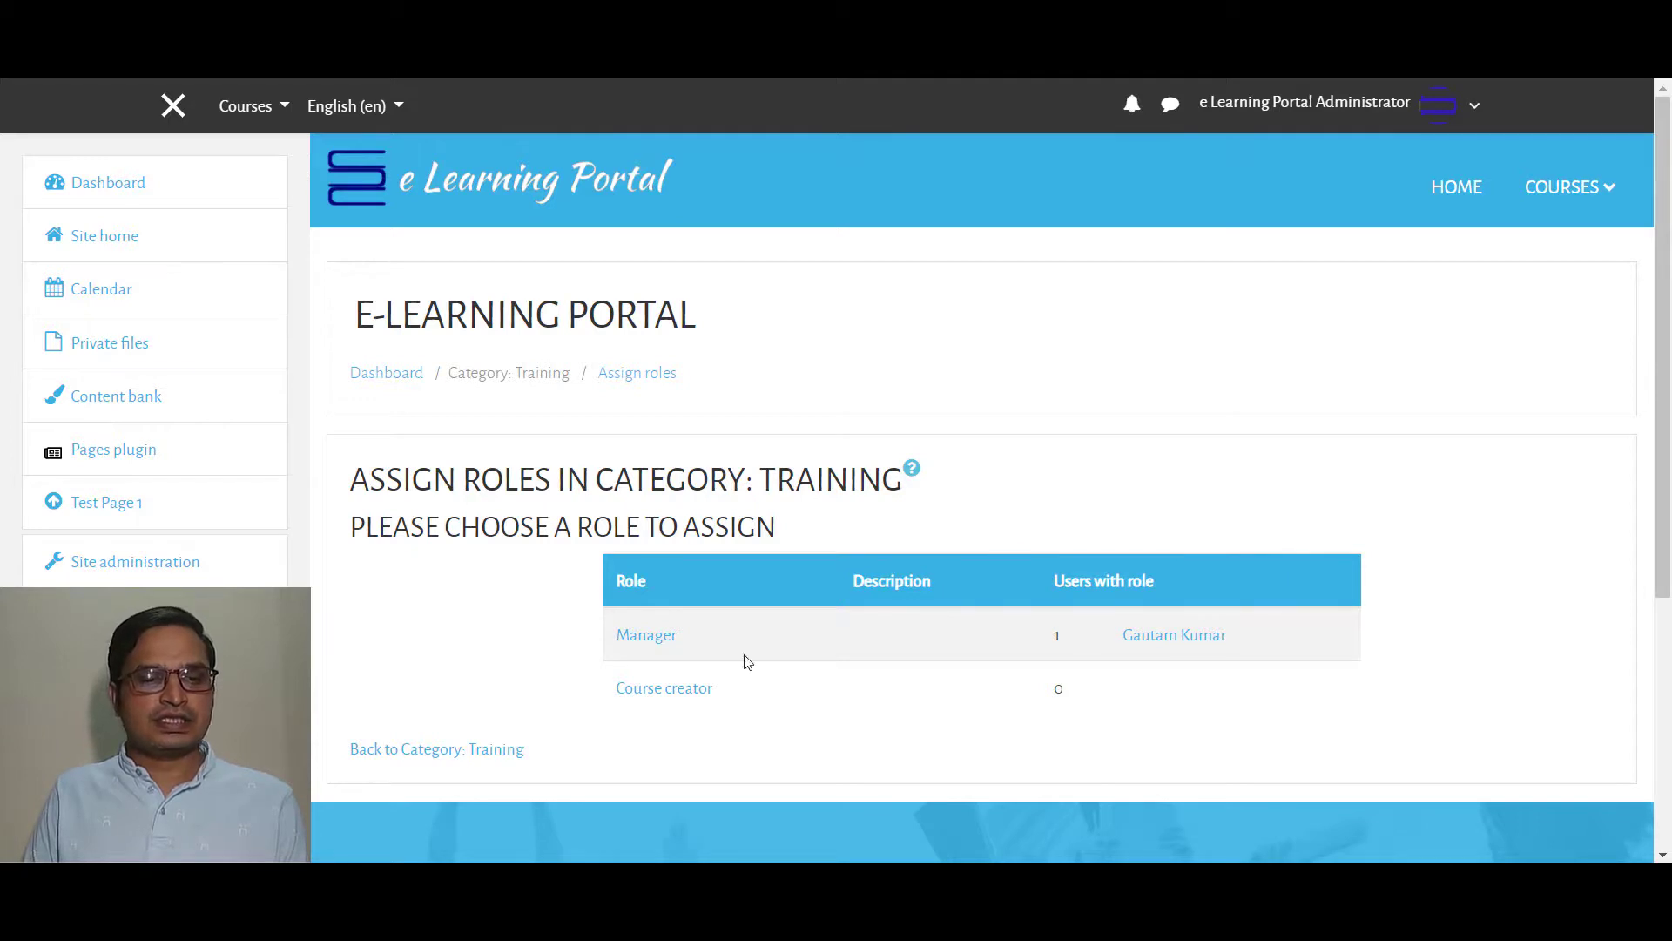
- Return to category management, open the Training category's permissions and examine which roles hold each capability
click(523, 747)
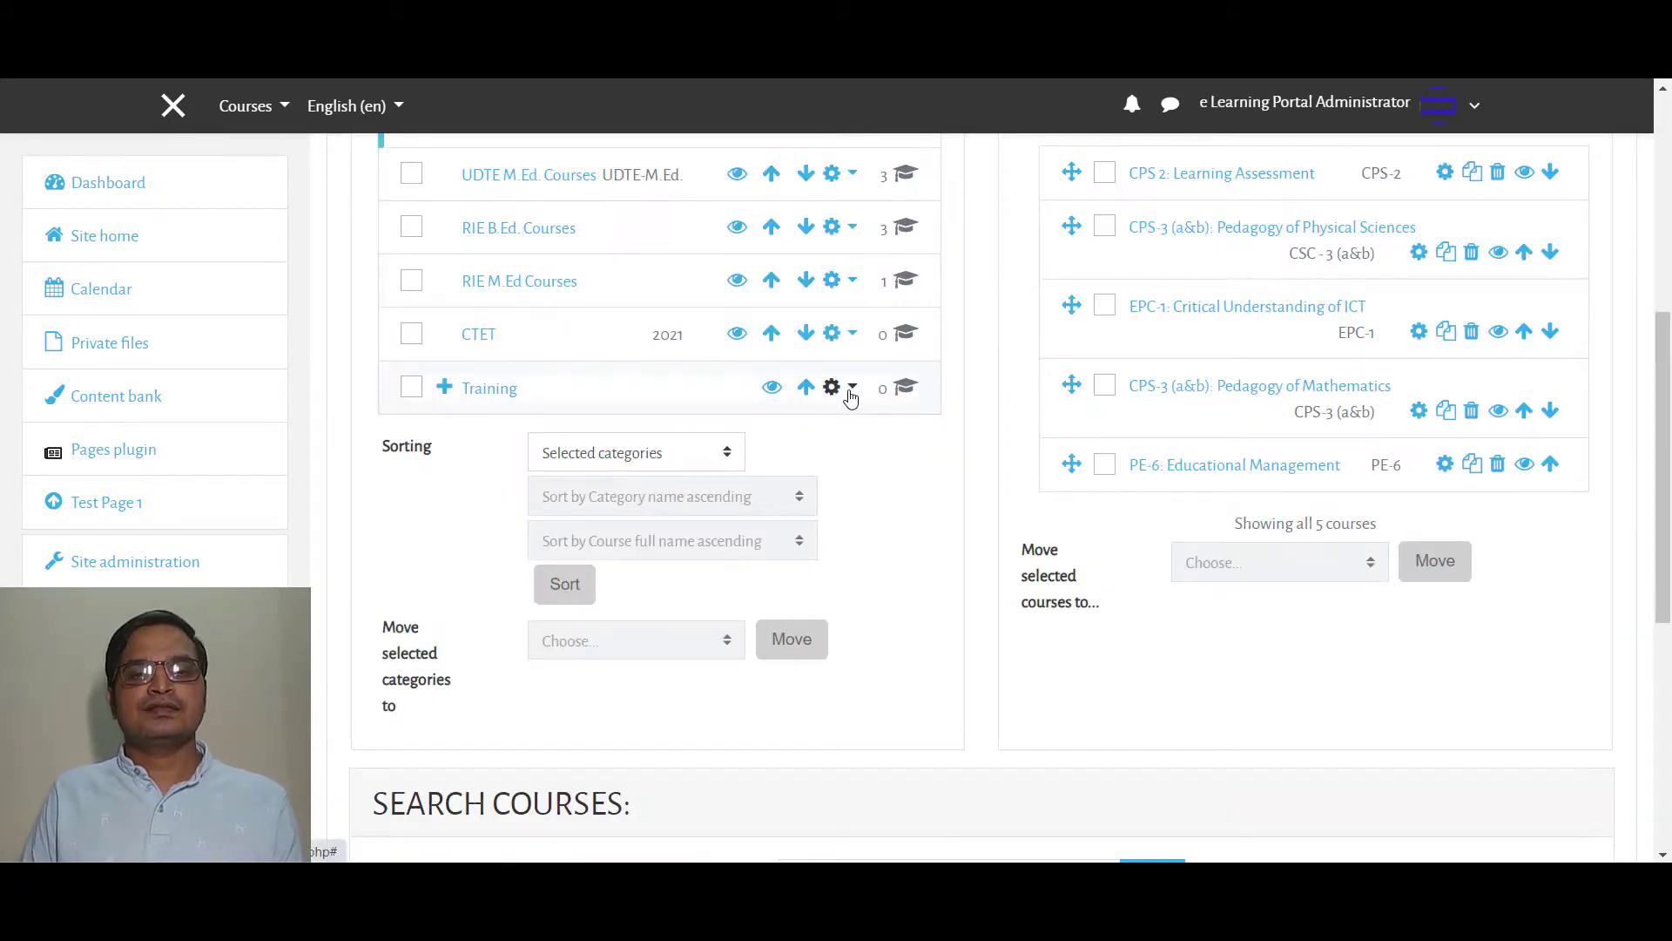
click(851, 393)
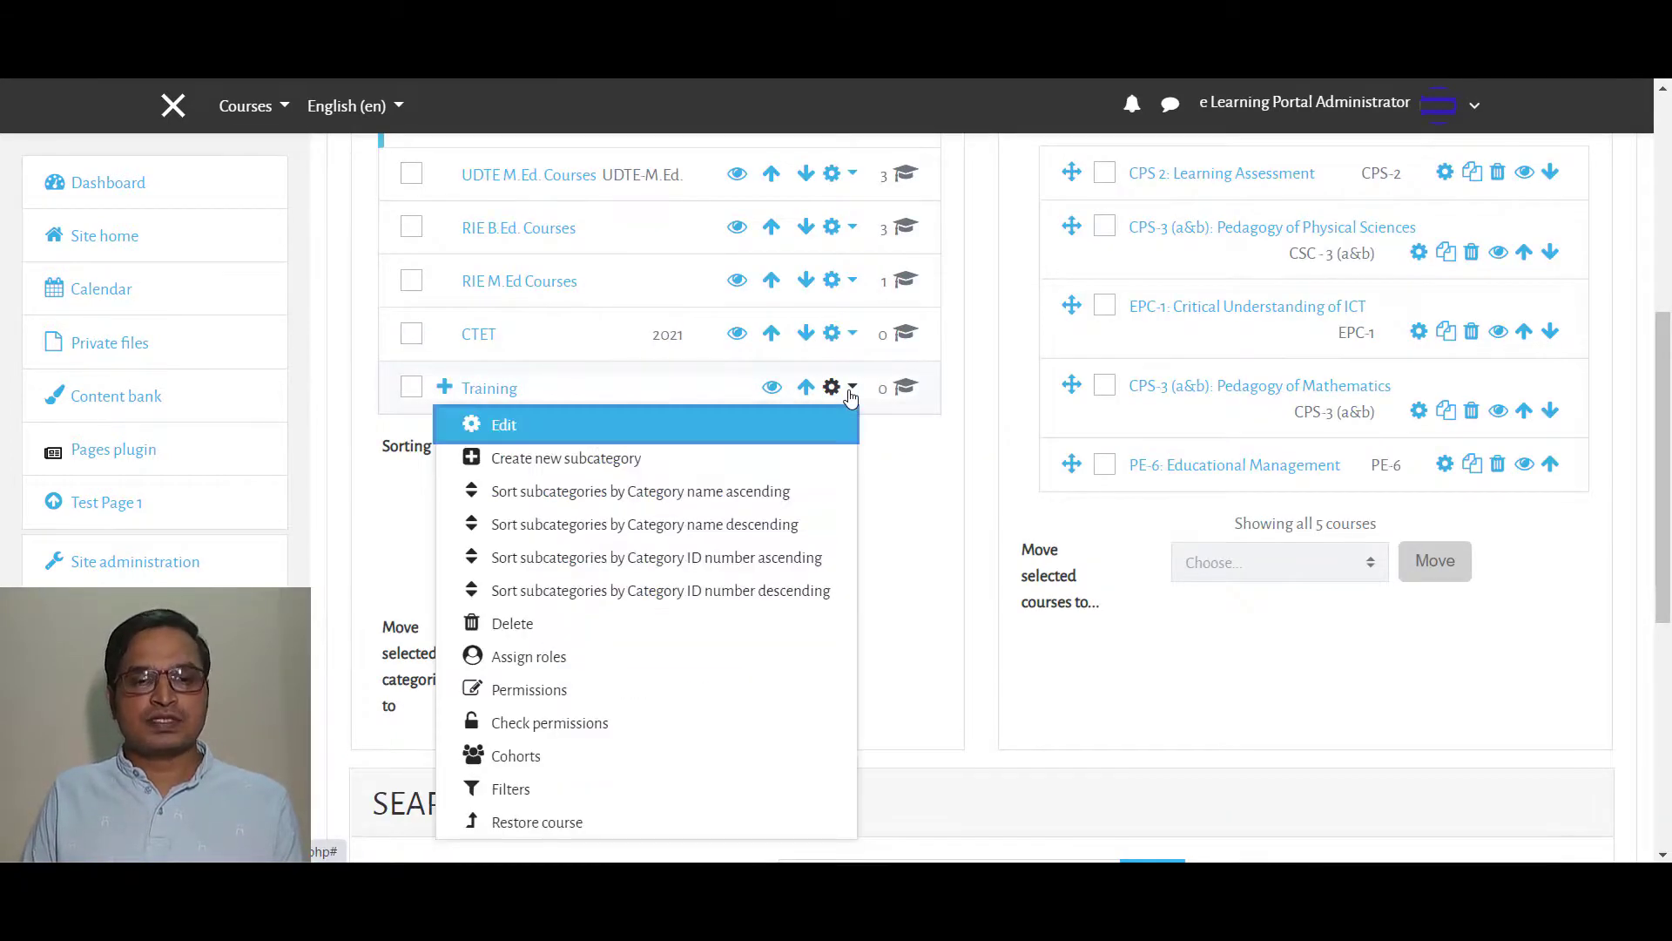
scroll(643, 678, down, 1)
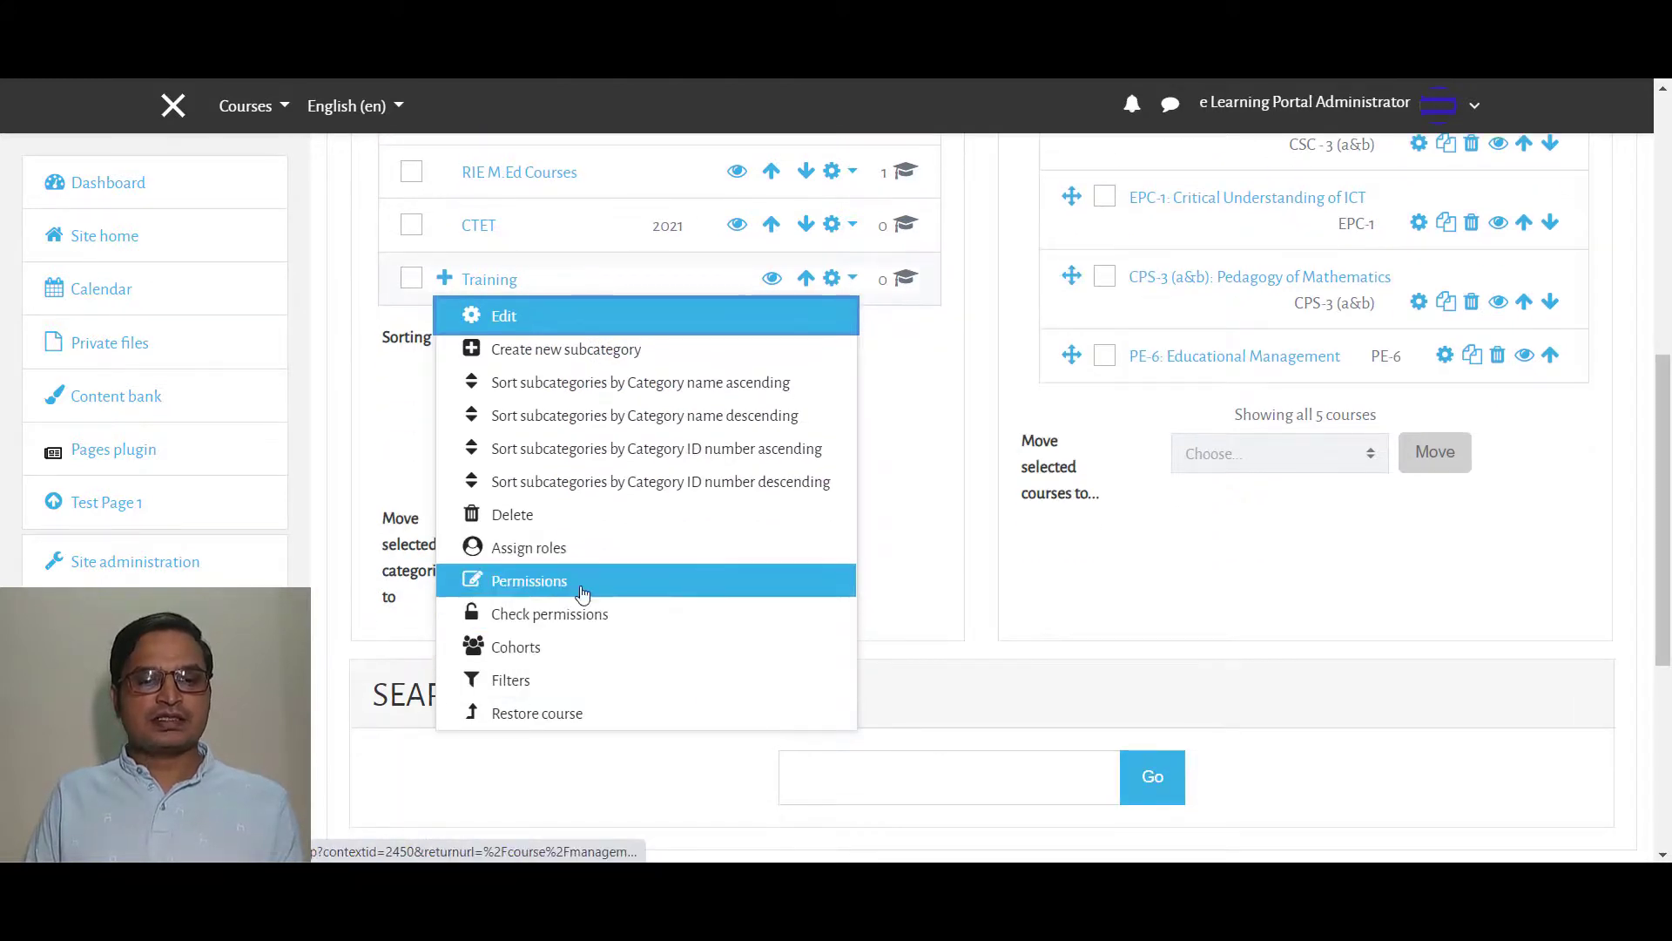
key(Escape)
scroll(742, 609, down, 3)
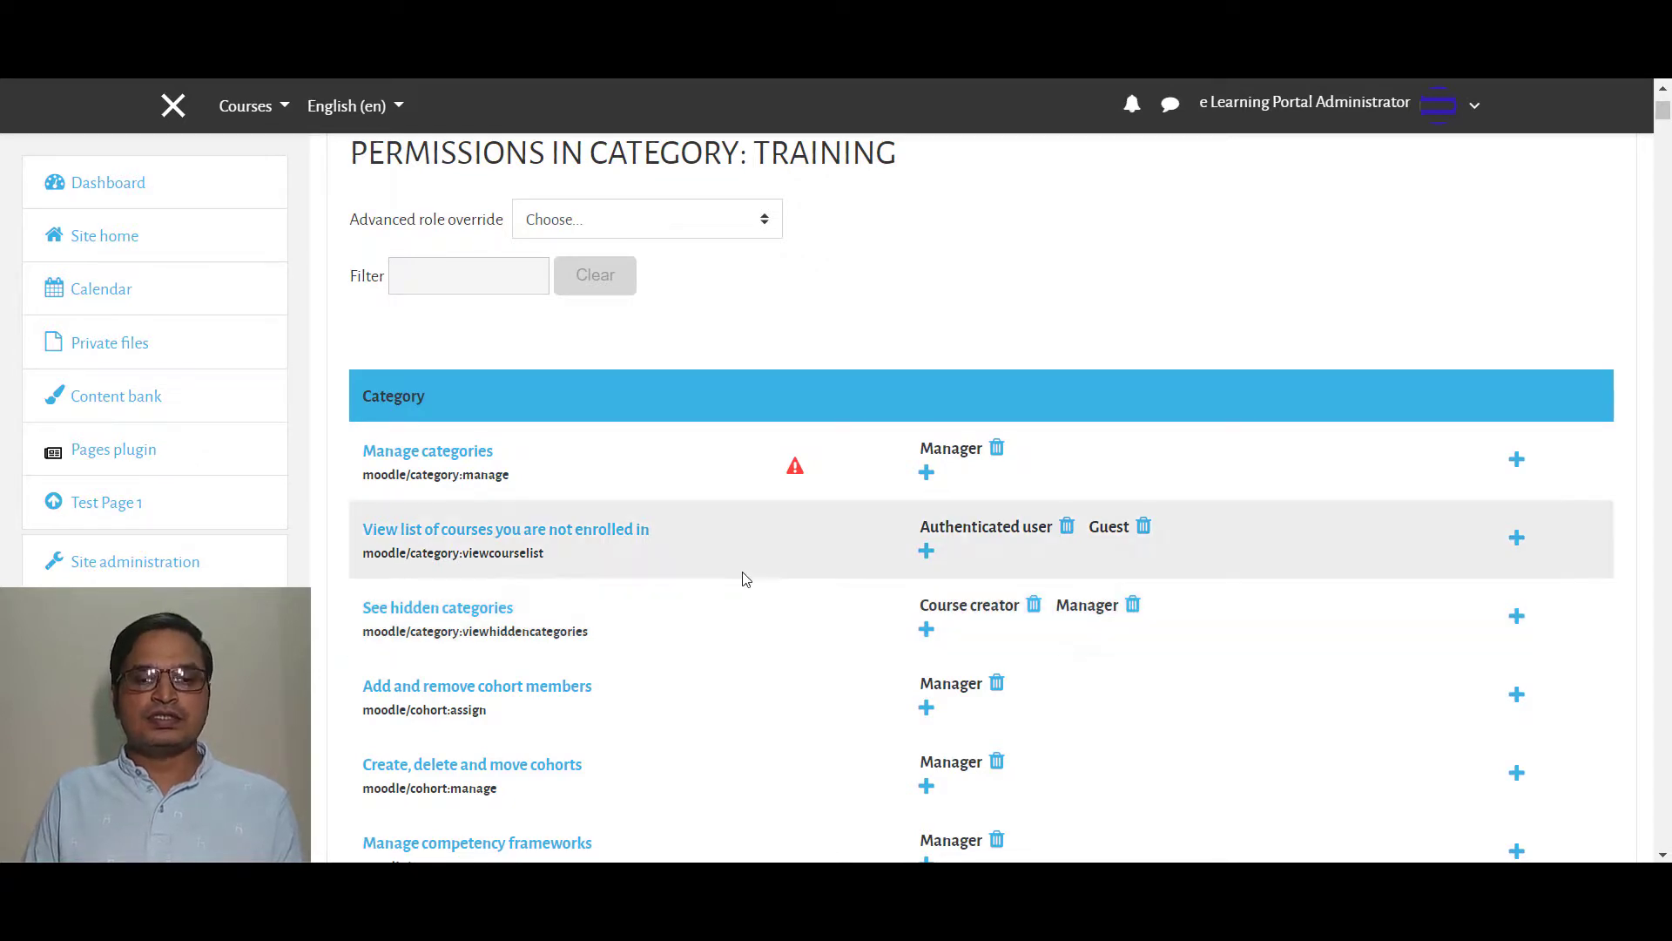
scroll(744, 559, down, 2)
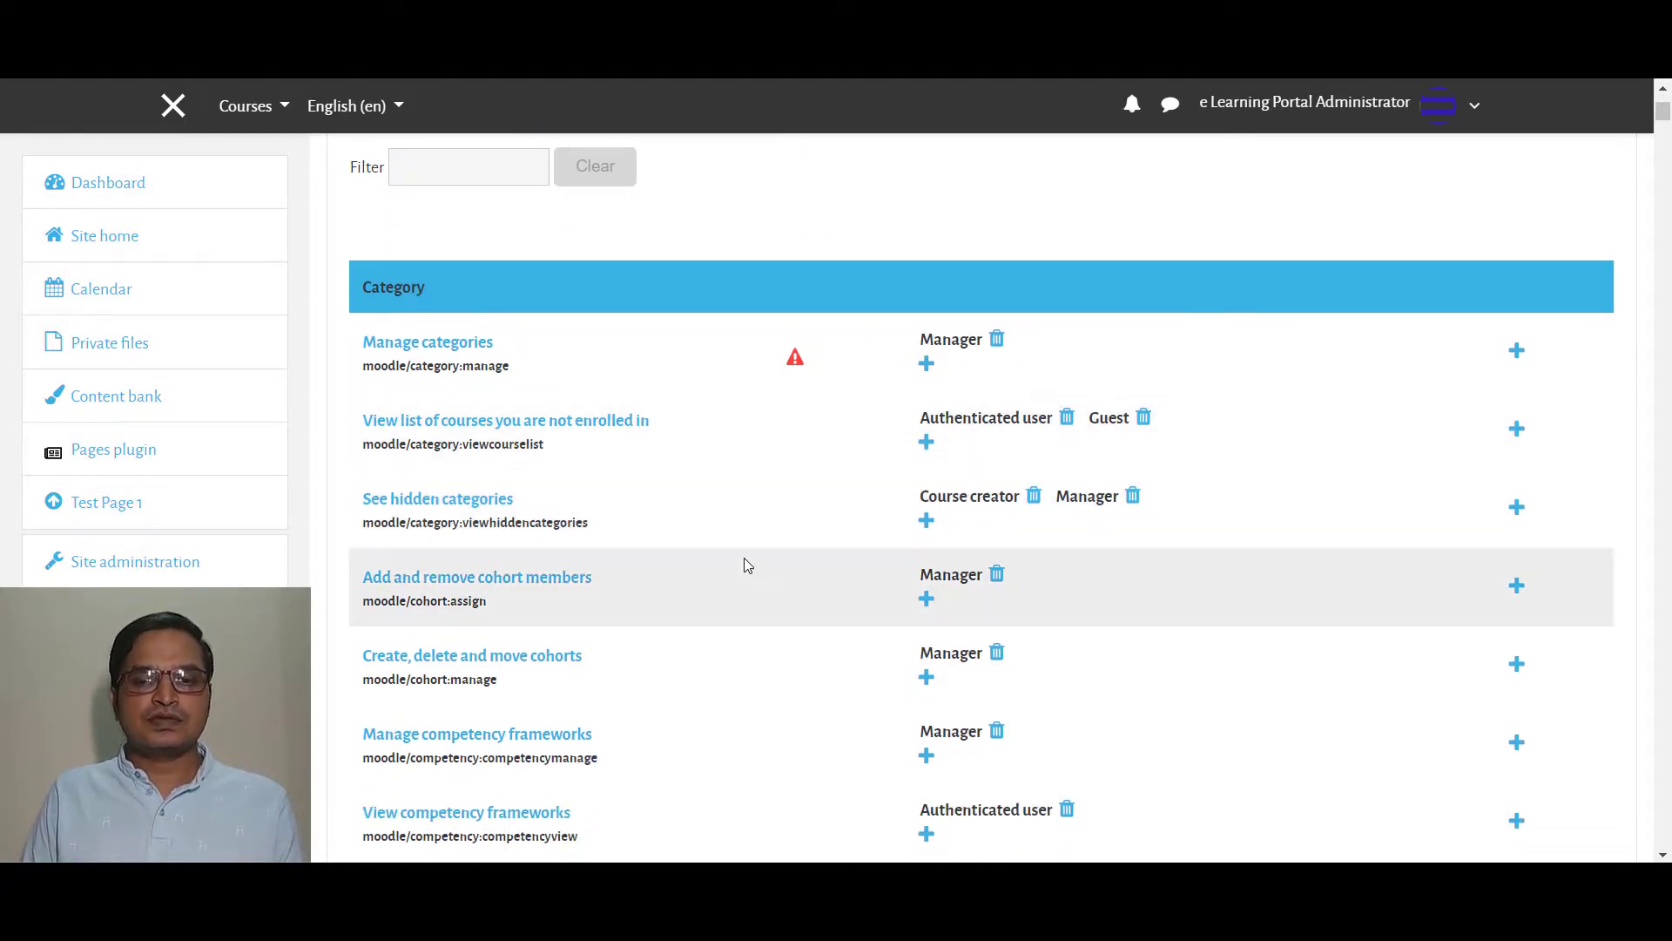
- Start adding a new course category from site administration and set its parent category to Training
scroll(744, 557, down, 2)
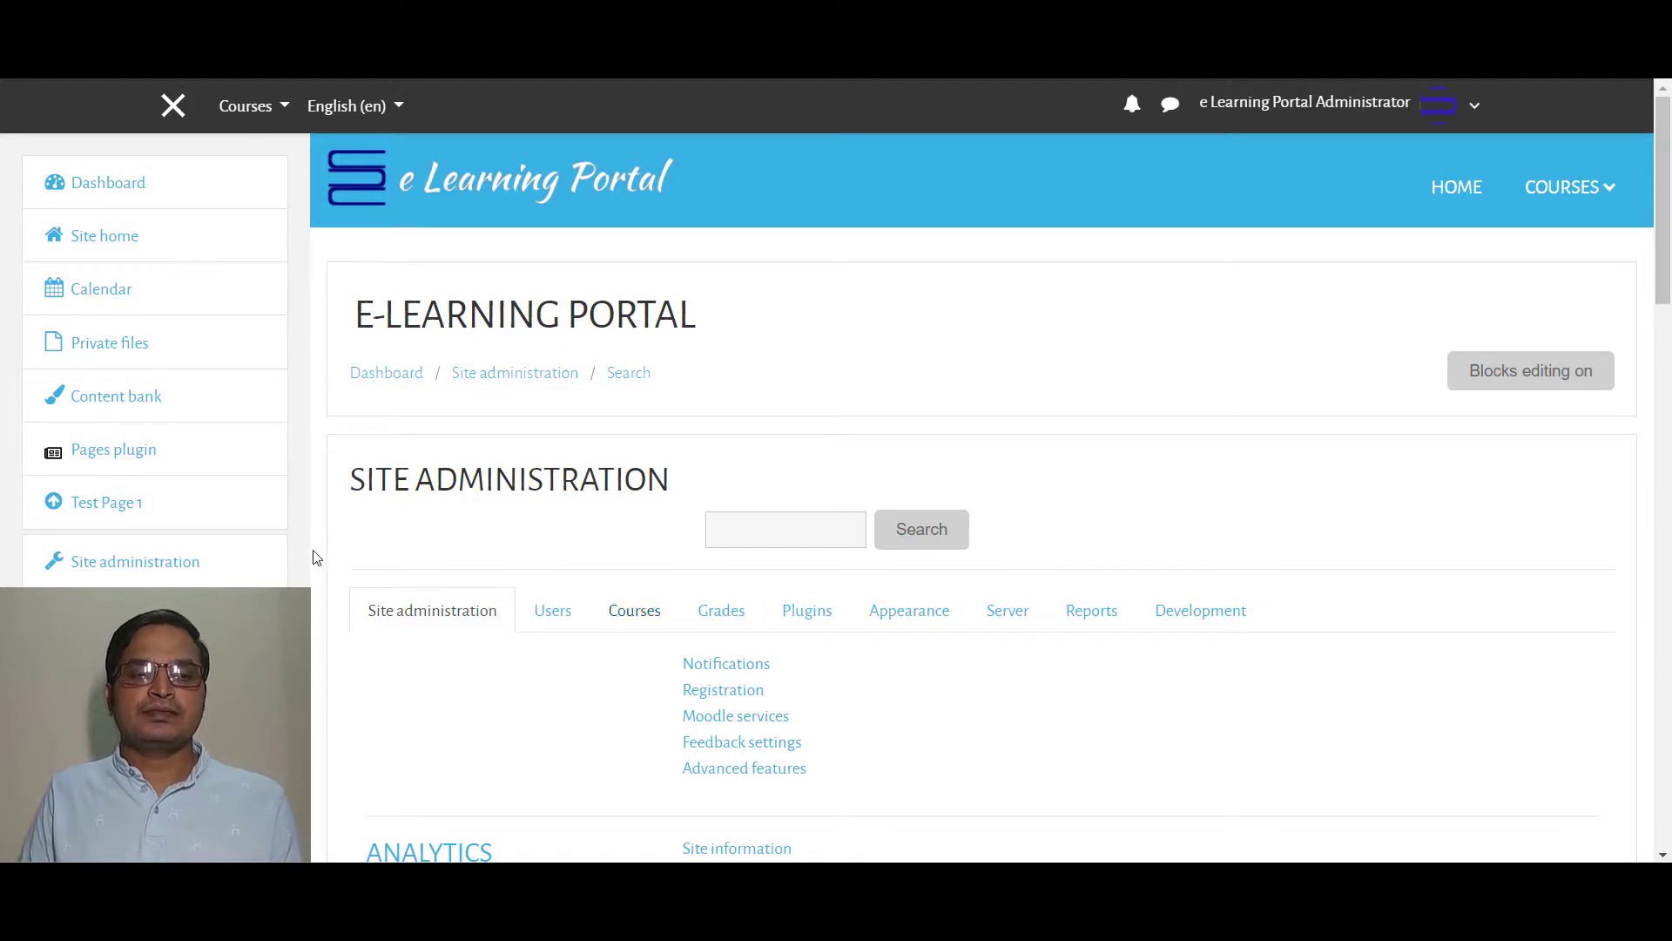
click(163, 563)
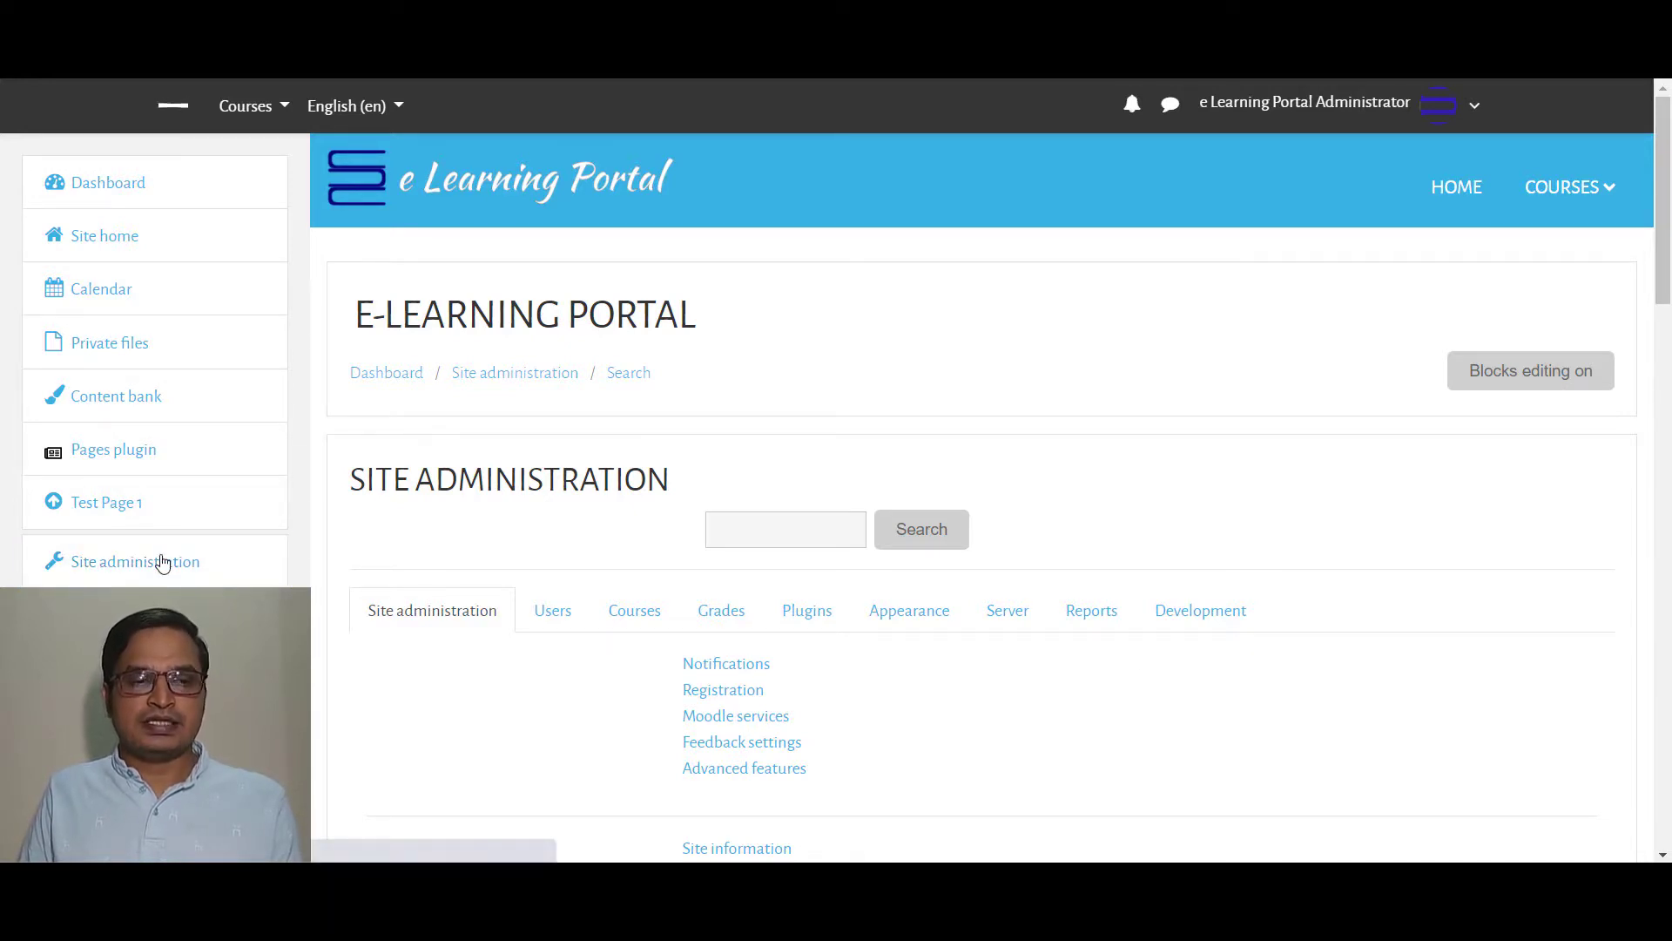
click(610, 621)
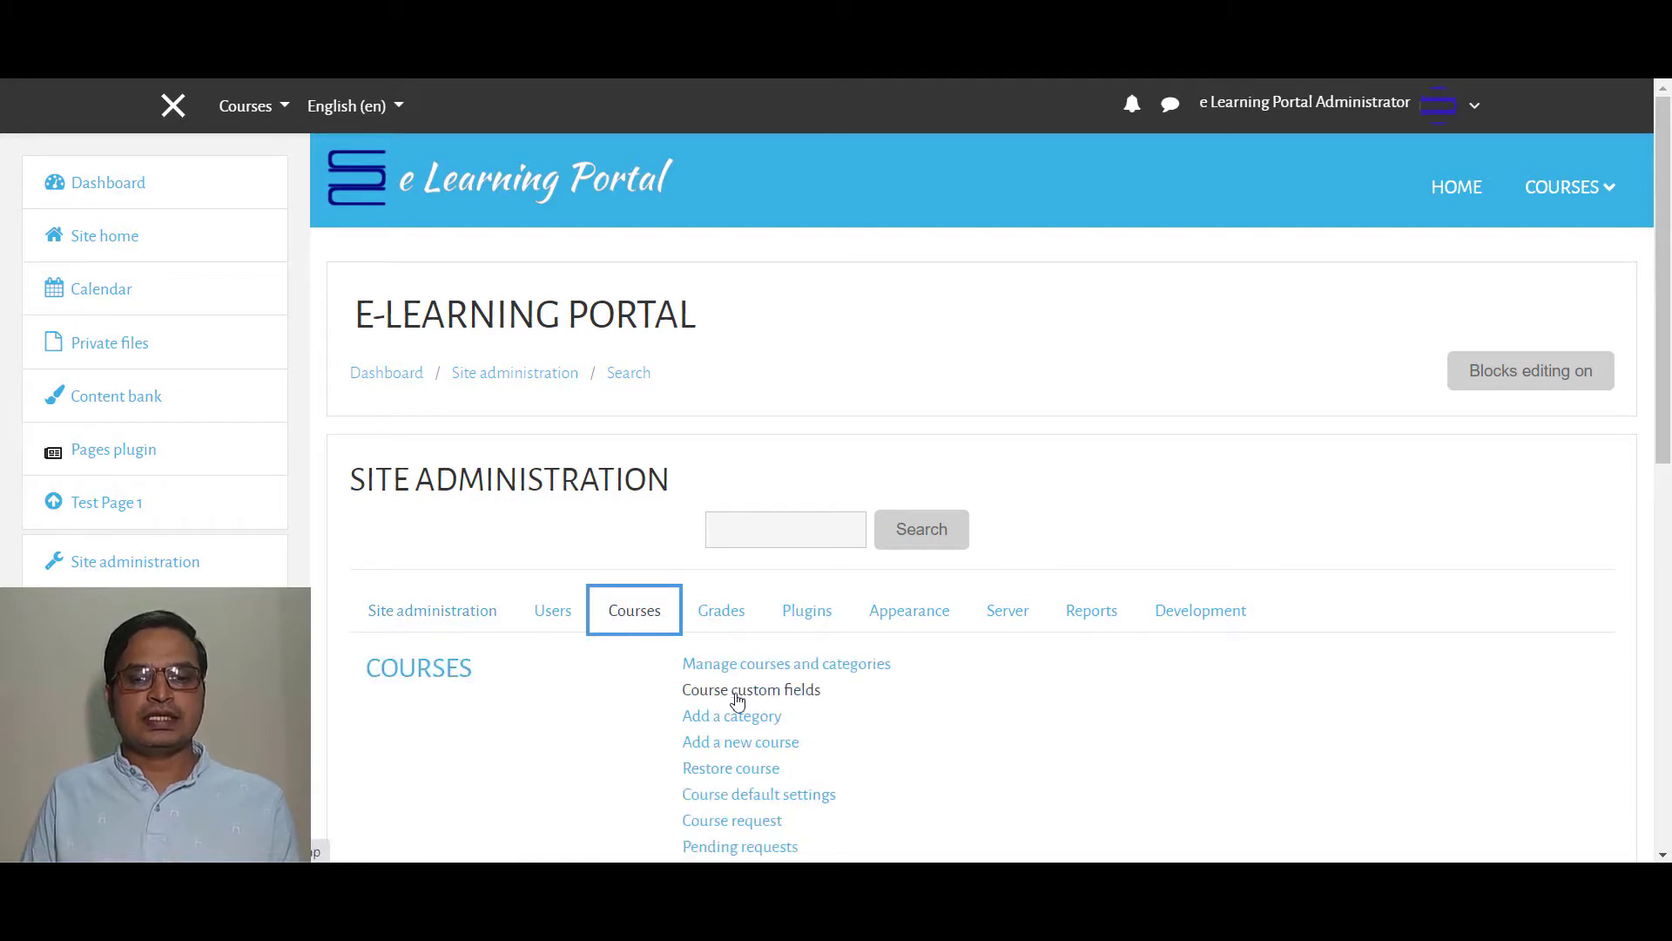
click(746, 722)
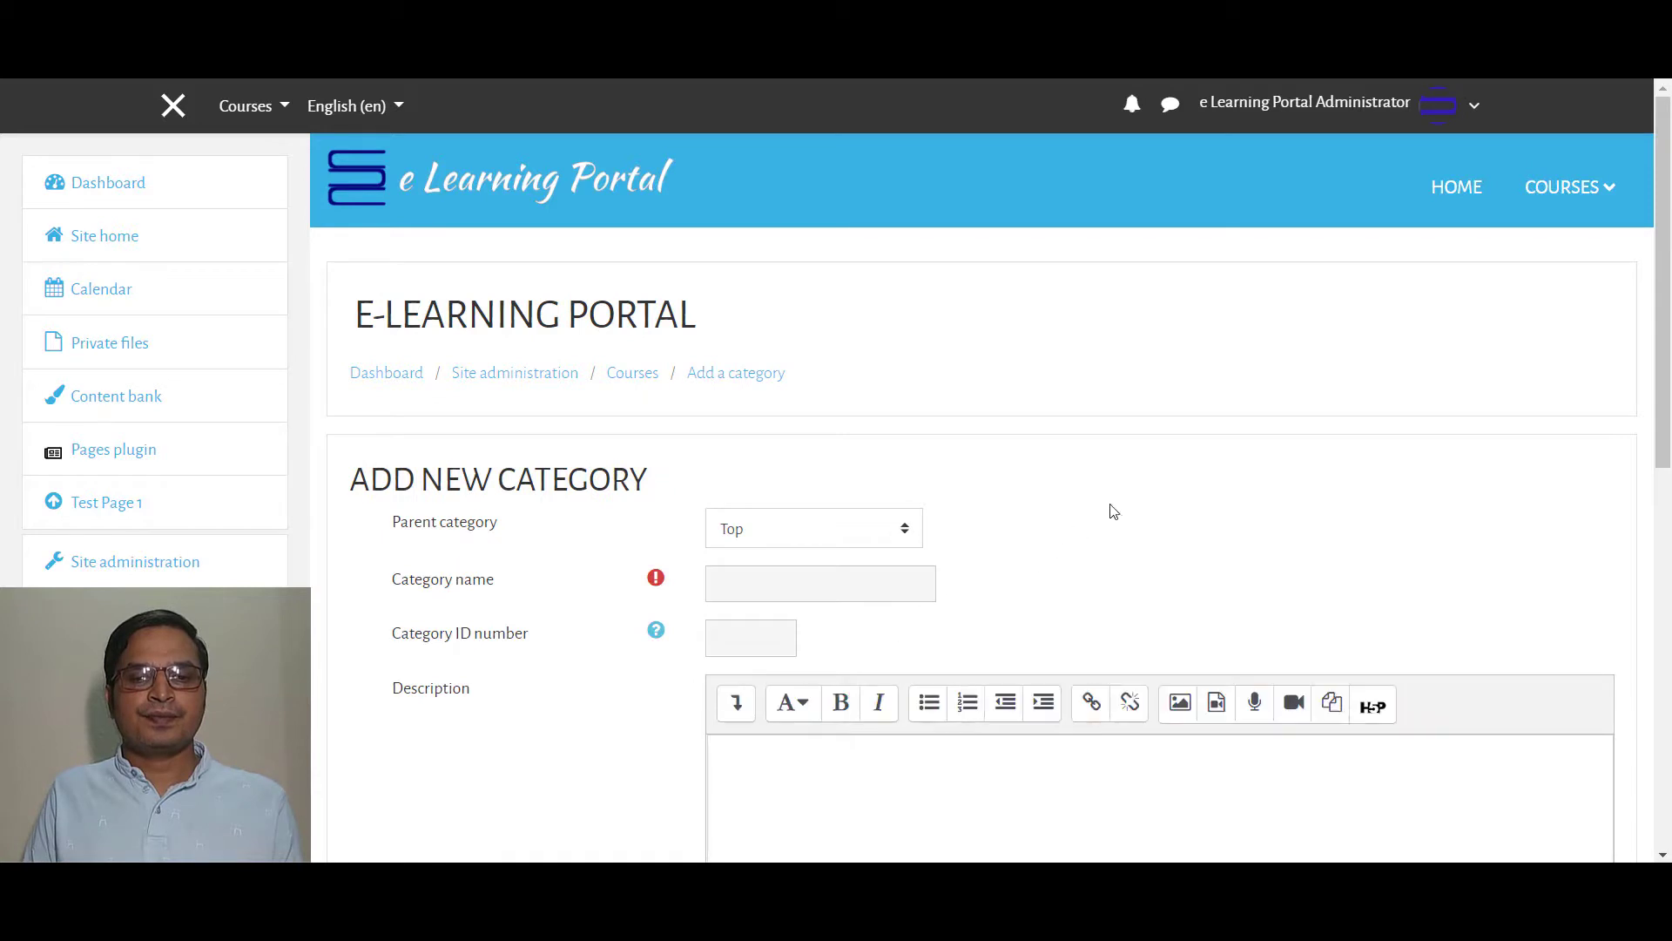
scroll(702, 721, down, 1)
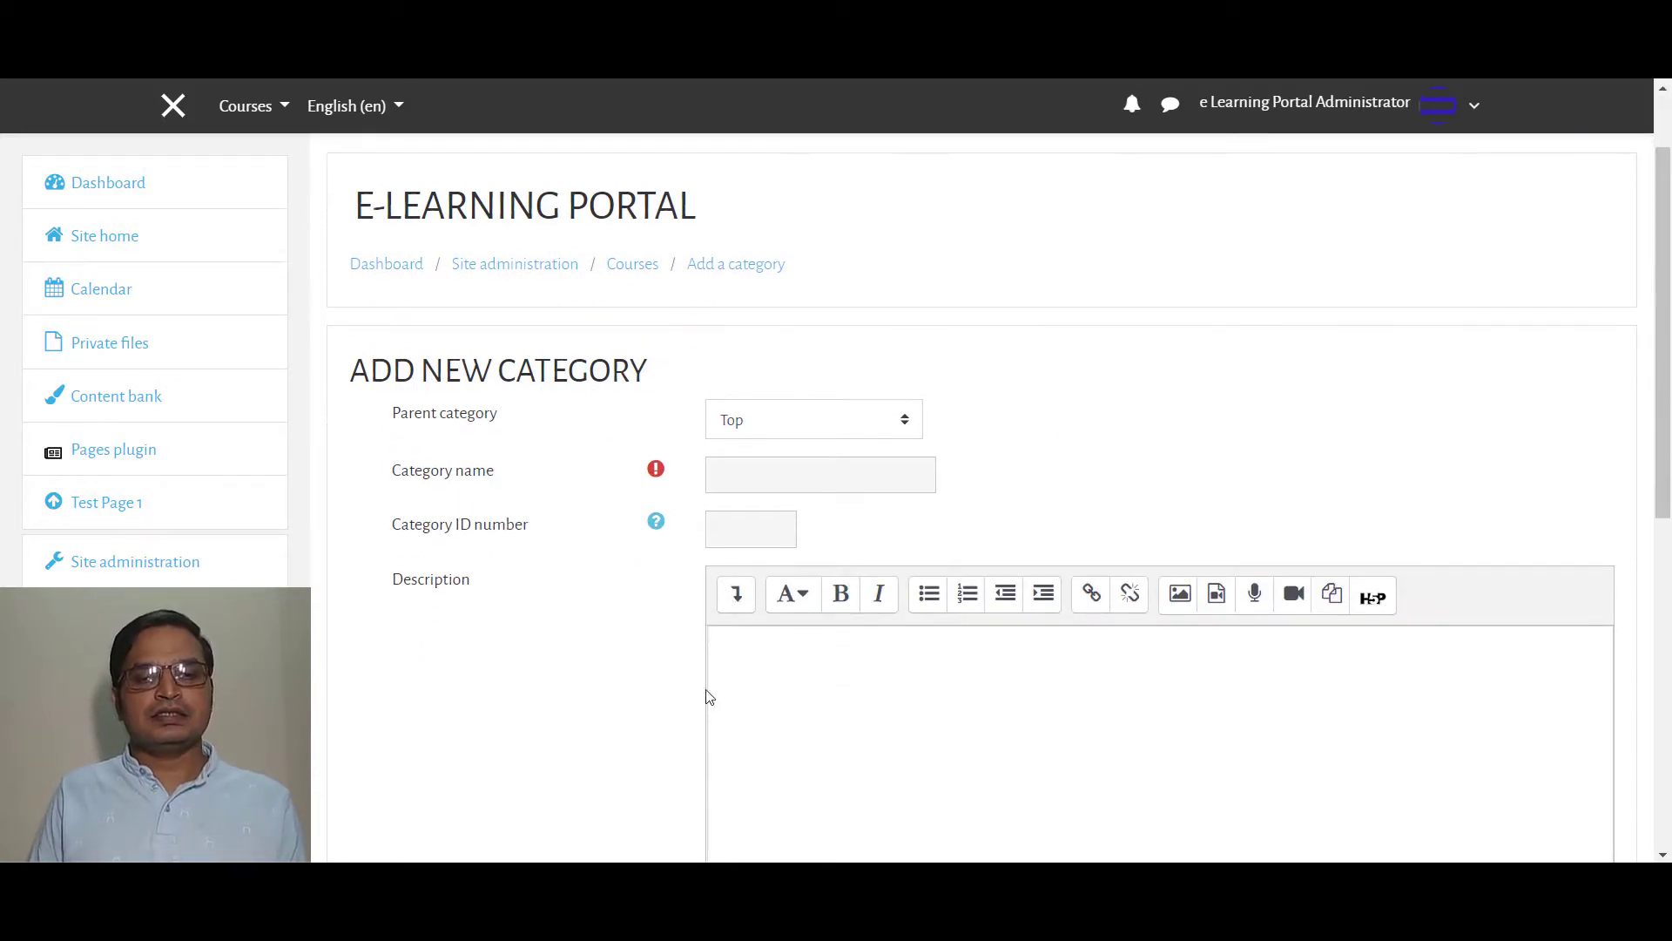
click(806, 432)
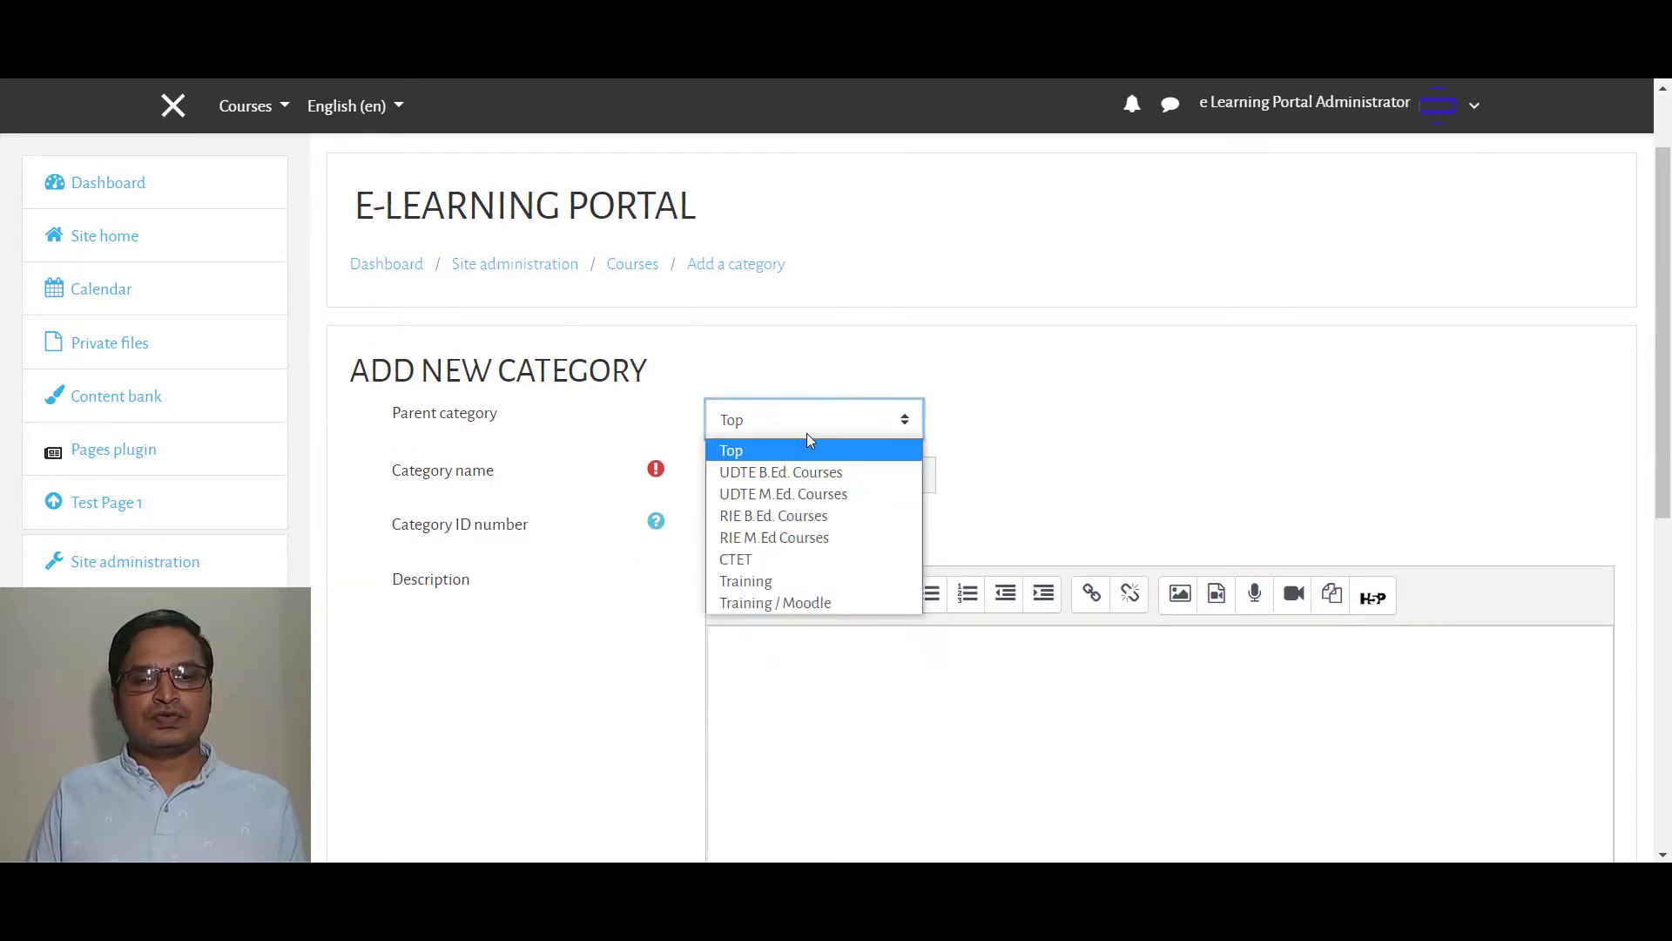
click(851, 580)
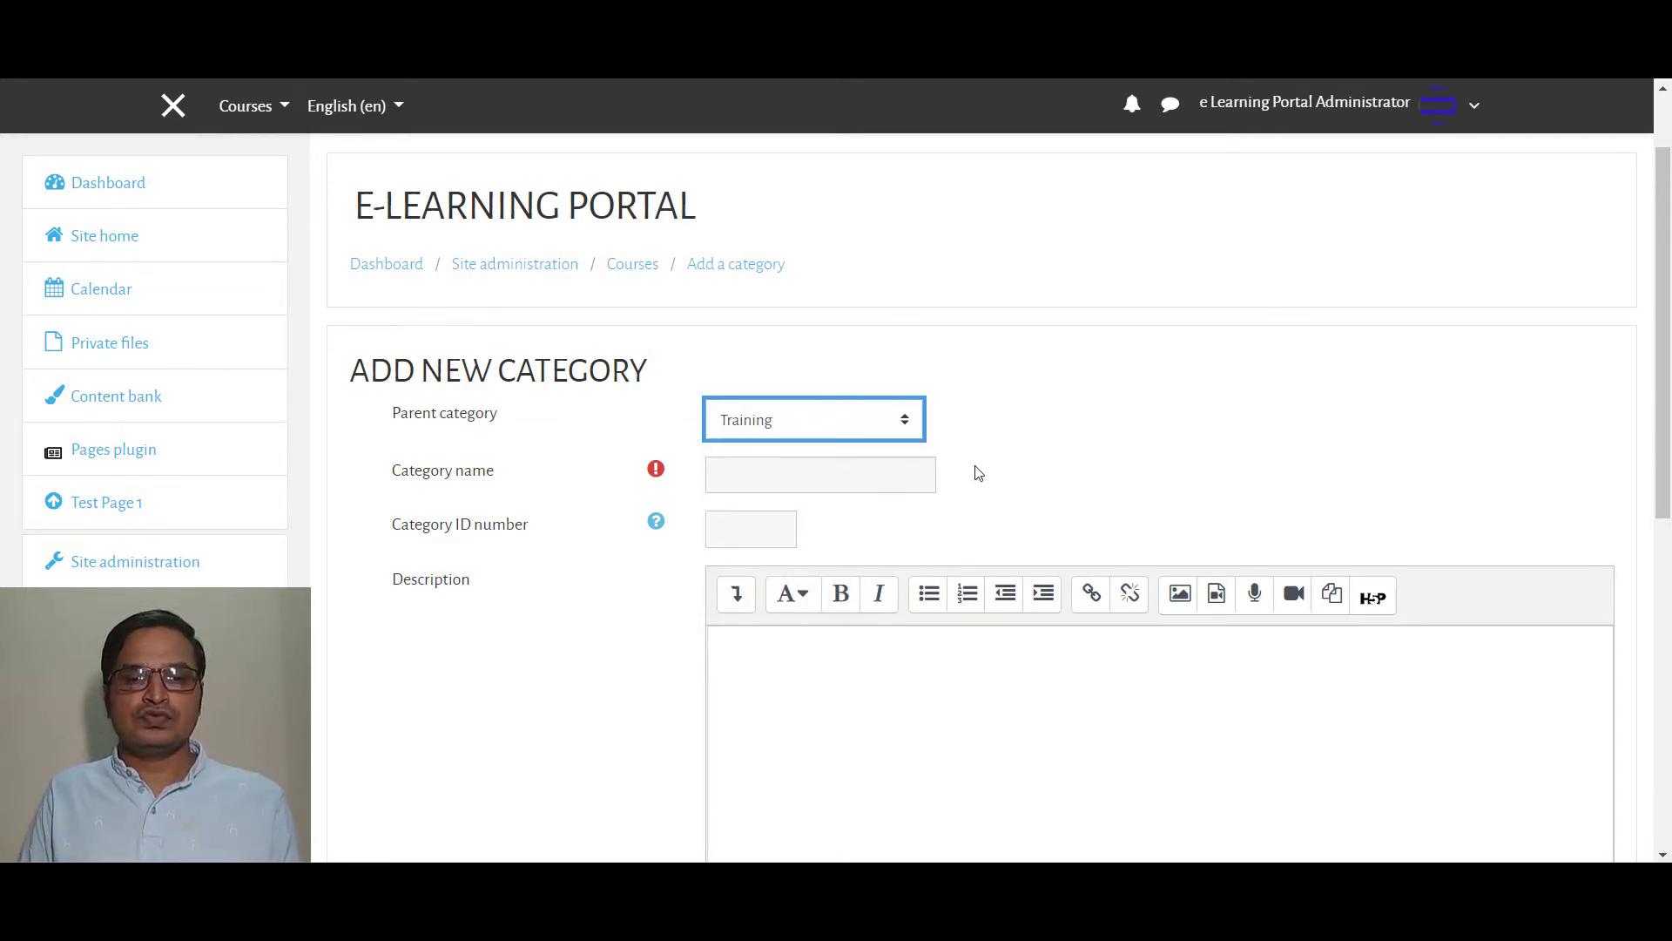
- Name the new category LMS, enter the description "Traing on LMS" and create it
scroll(1050, 452, down, 2)
click(740, 261)
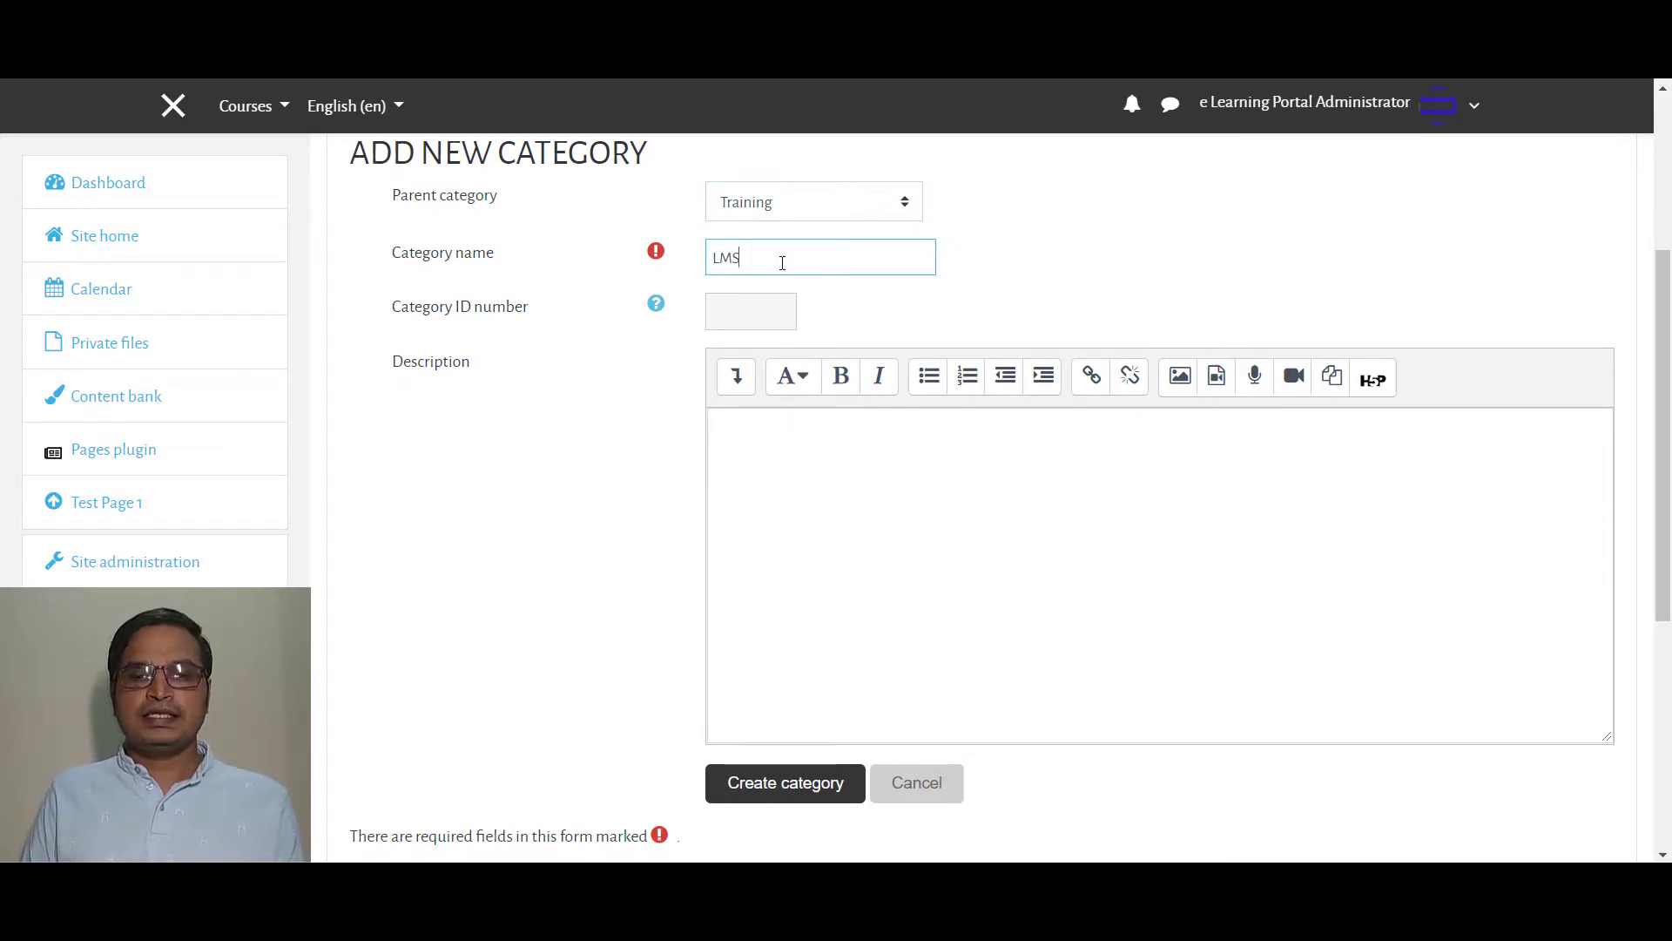
click(782, 456)
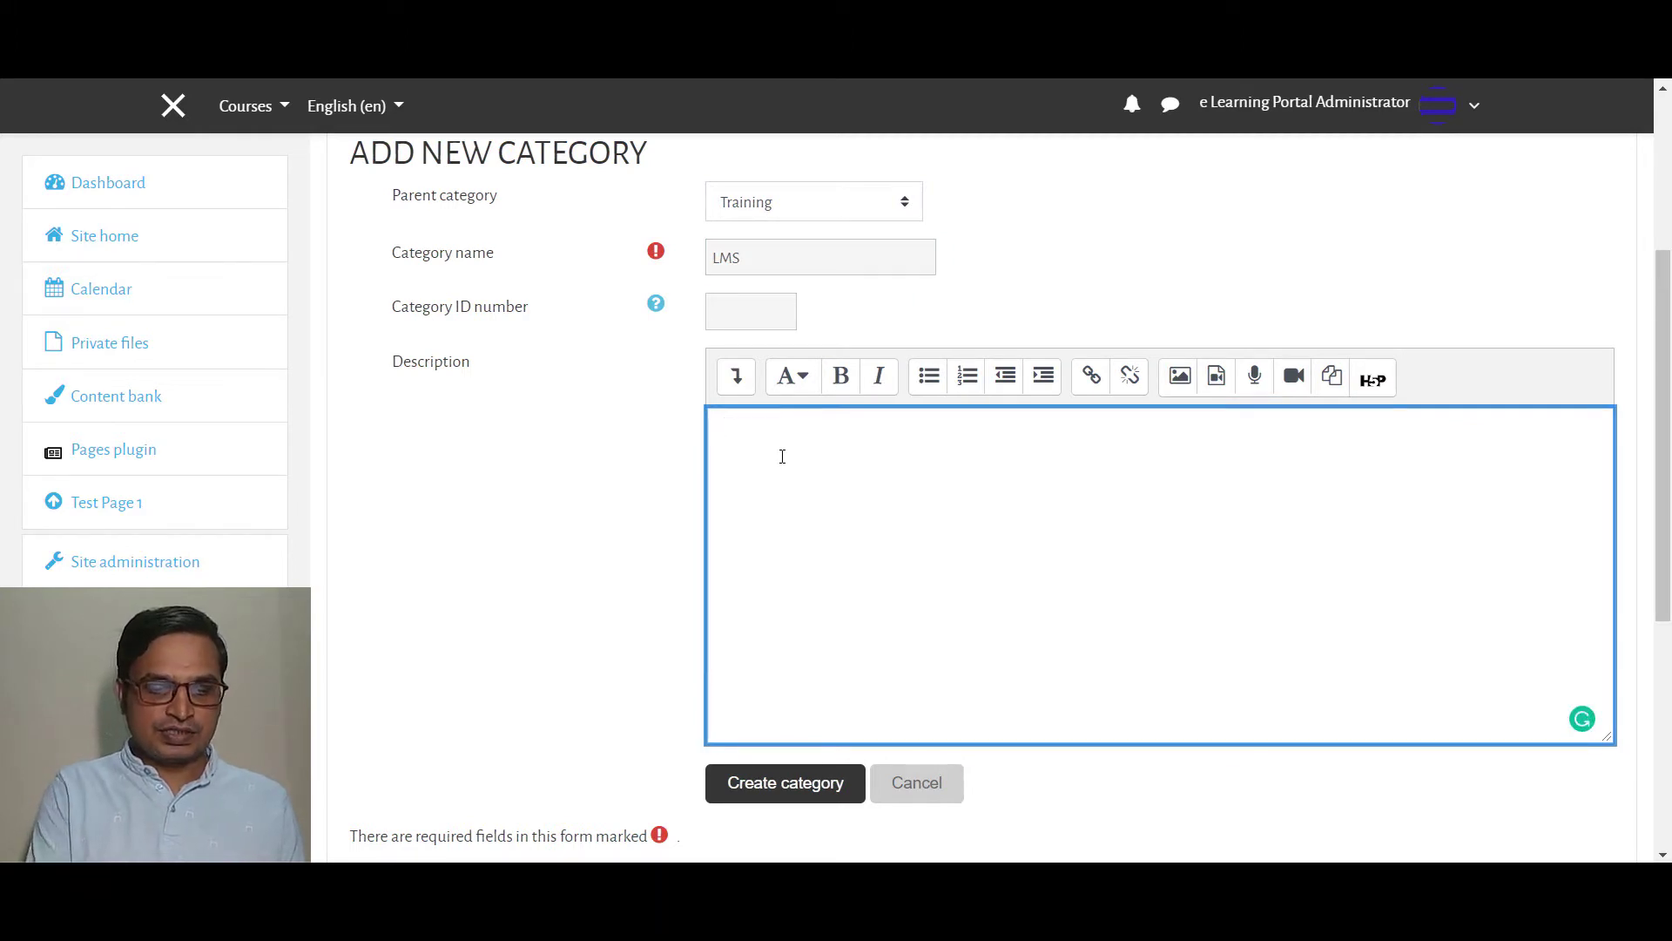
text(Tra)
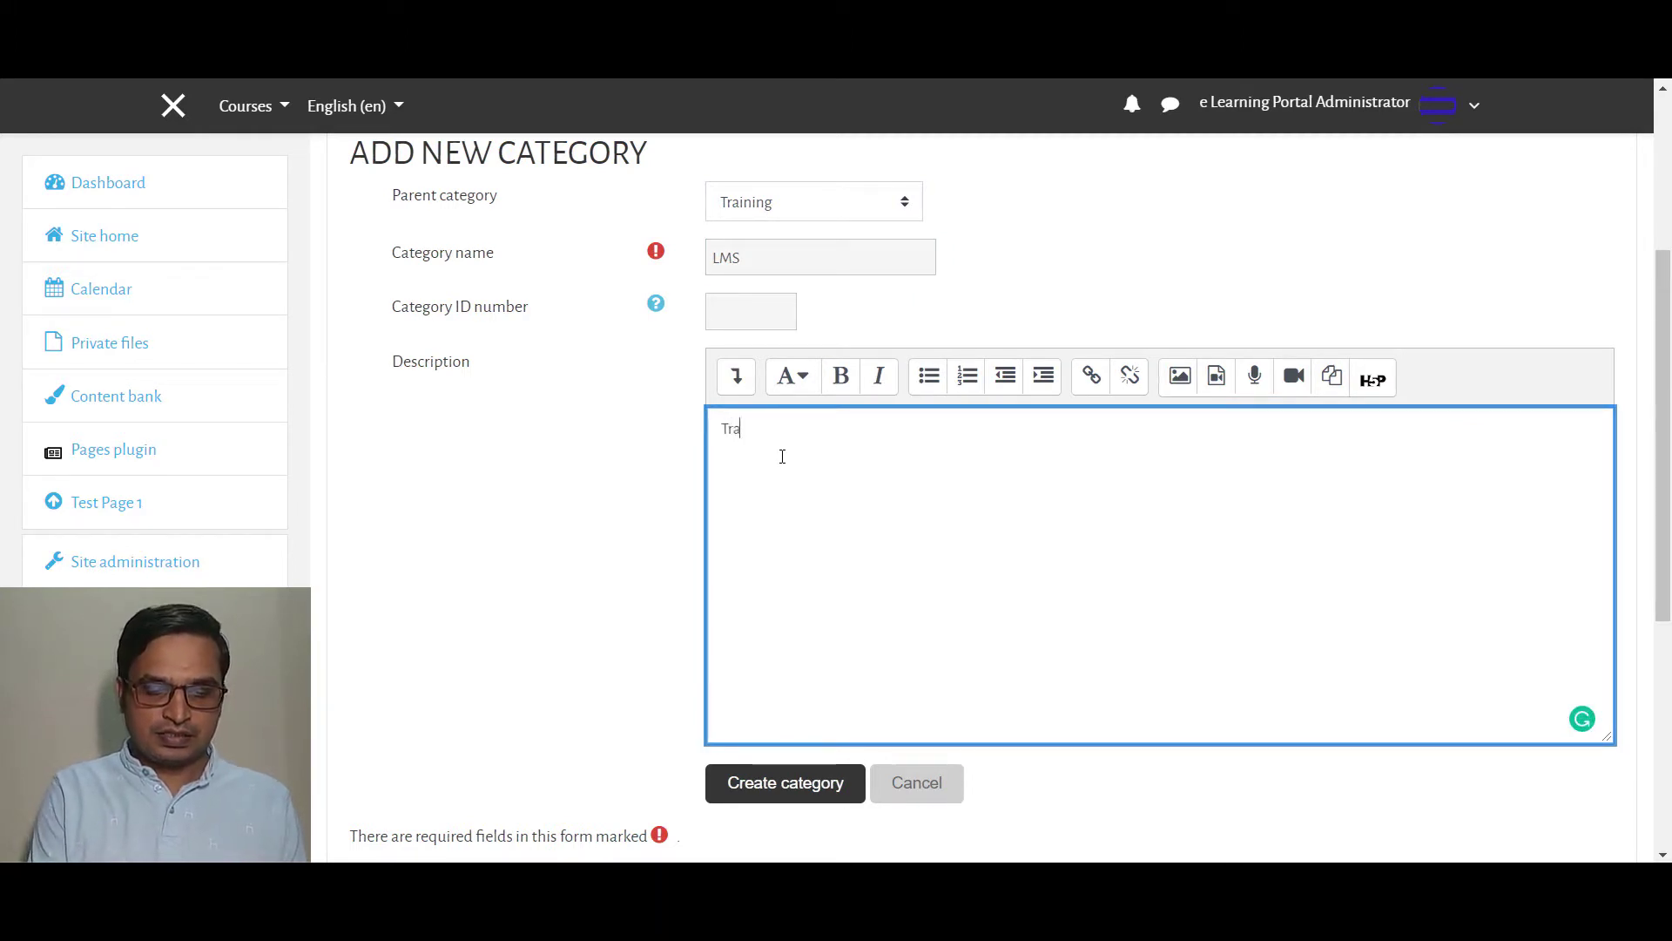
text(ing on LMS)
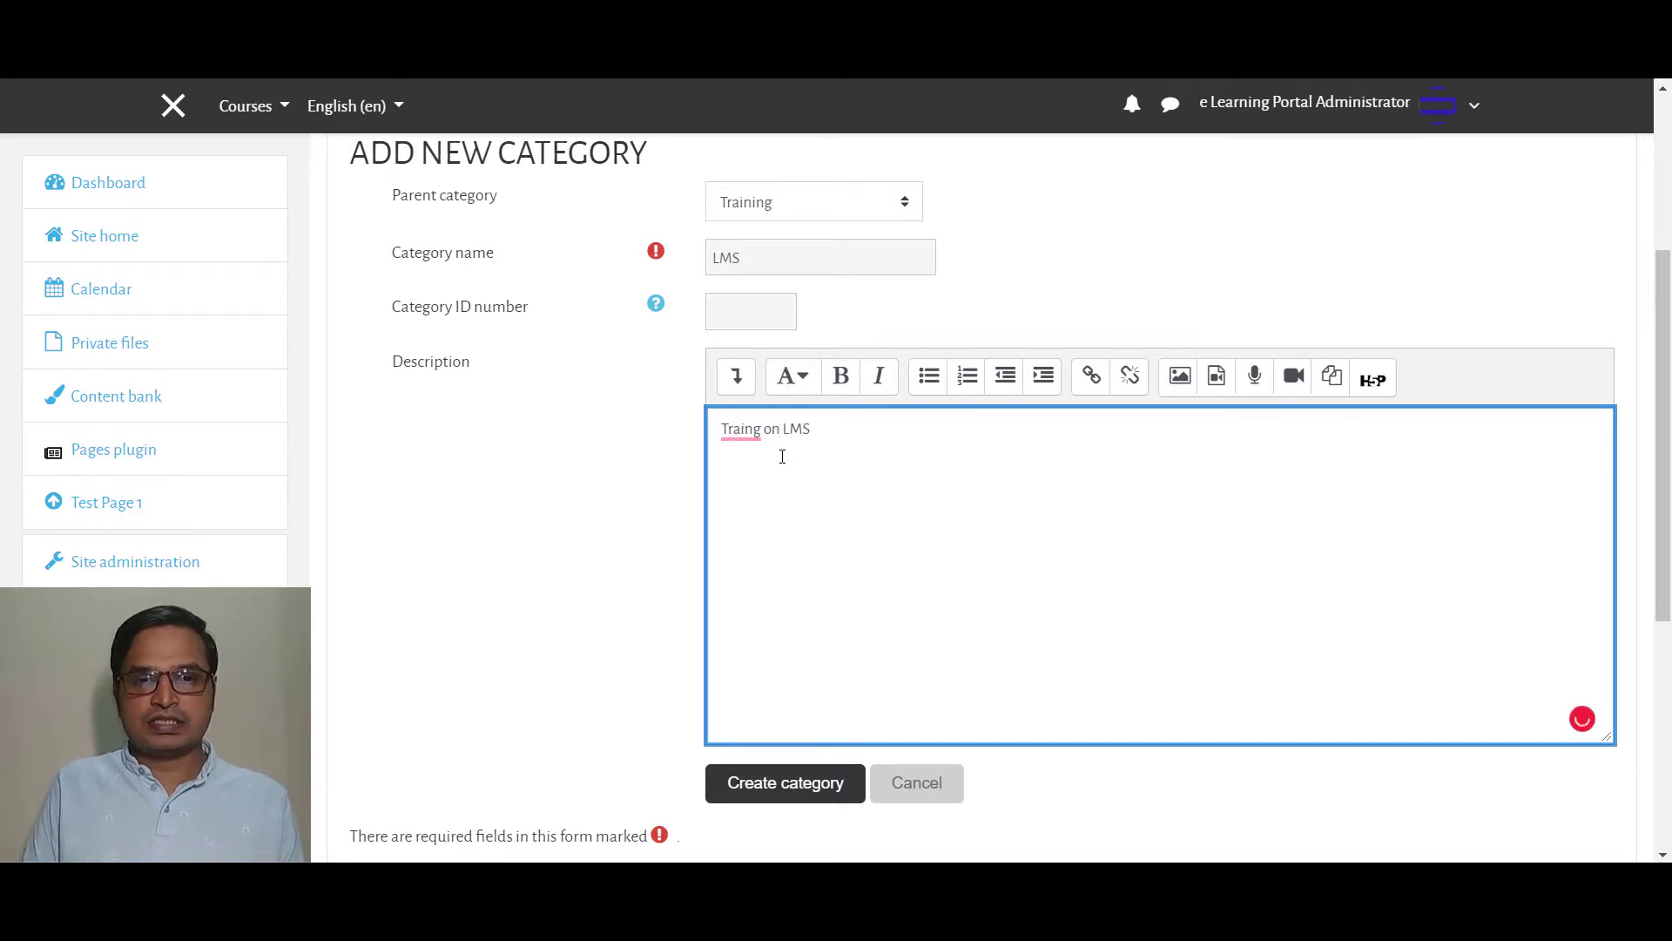
click(760, 784)
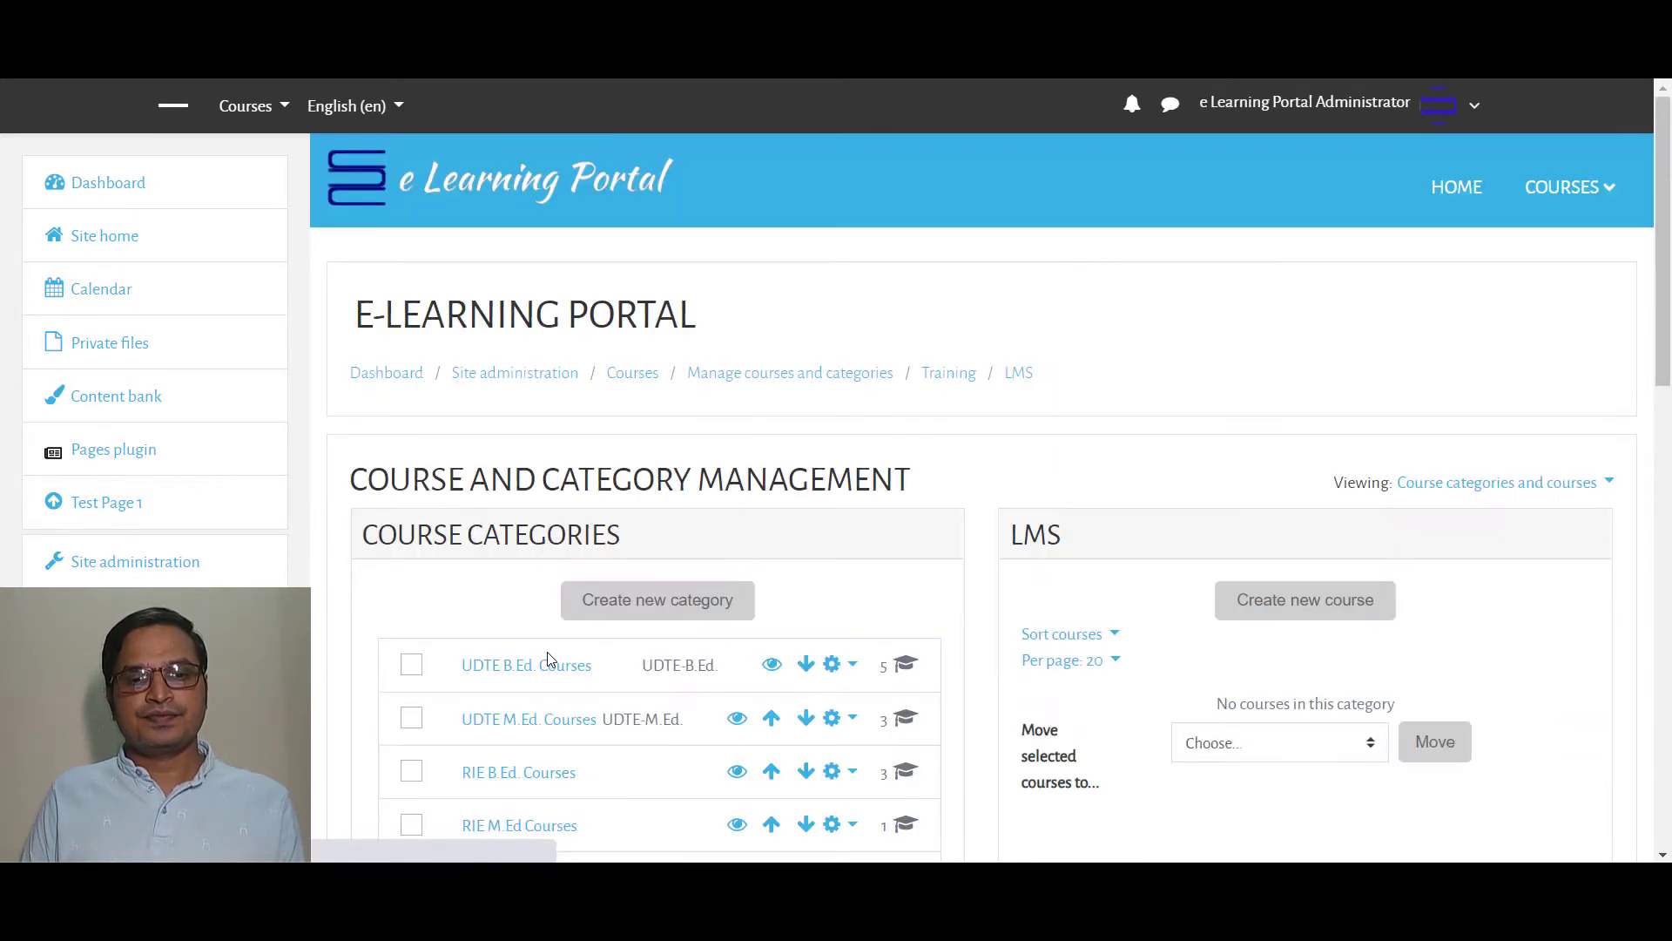
- Examine the management actions offered for the Training category and for its LMS subcategory
scroll(562, 558, down, 5)
scroll(563, 545, down, 1)
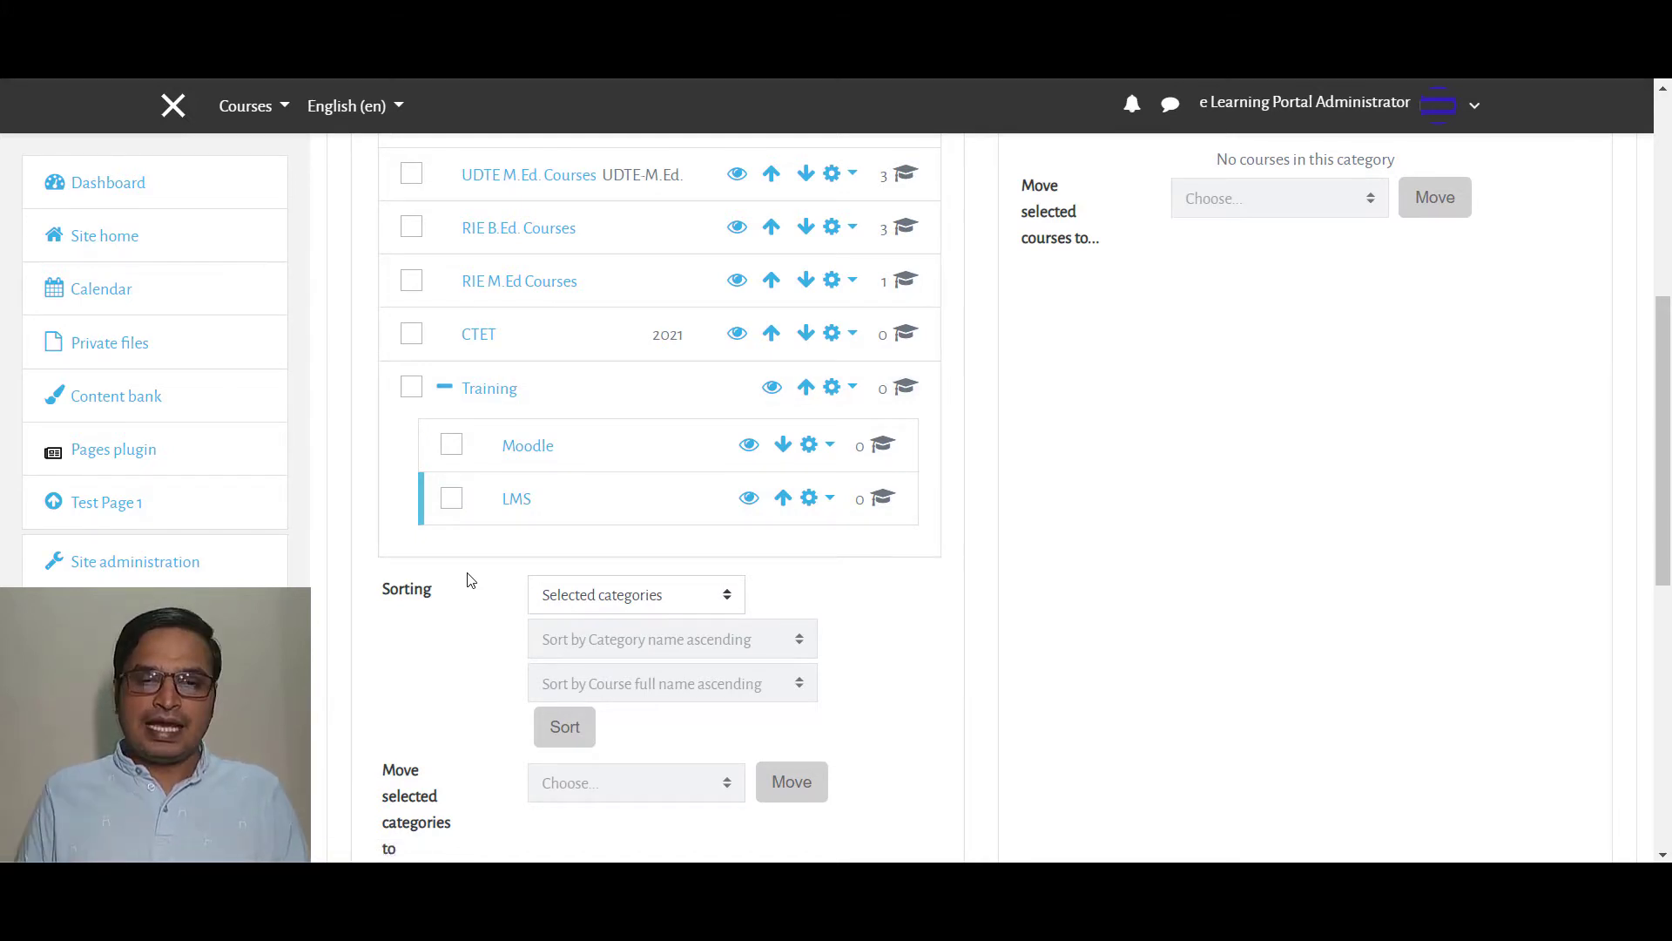
click(847, 393)
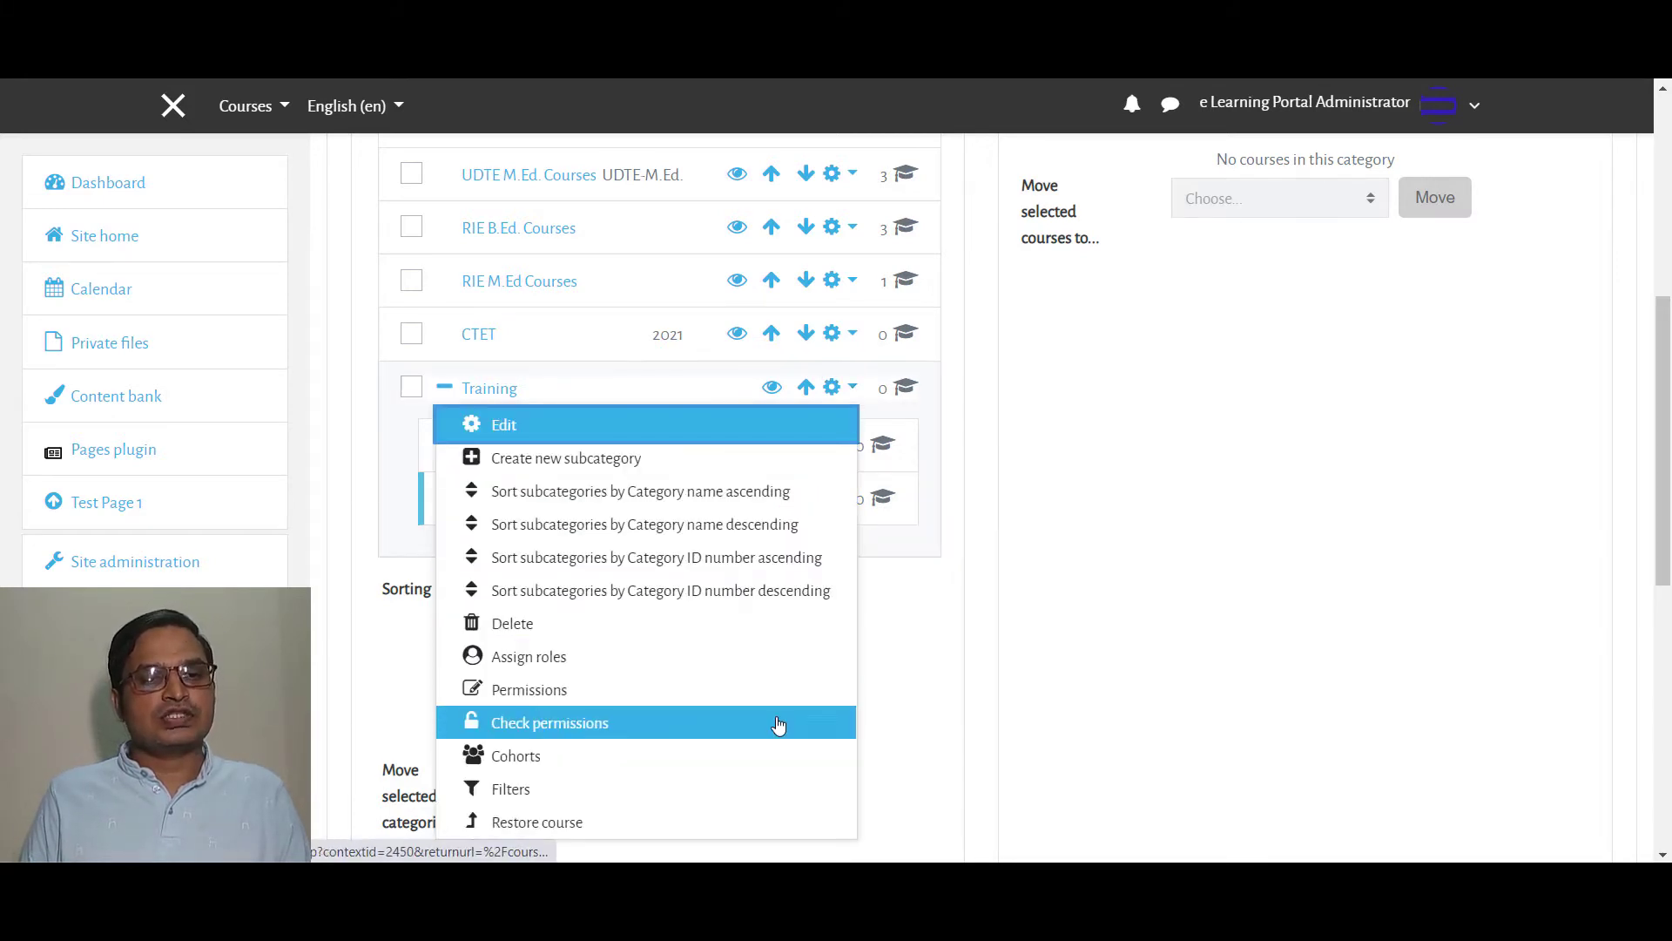
key(Escape)
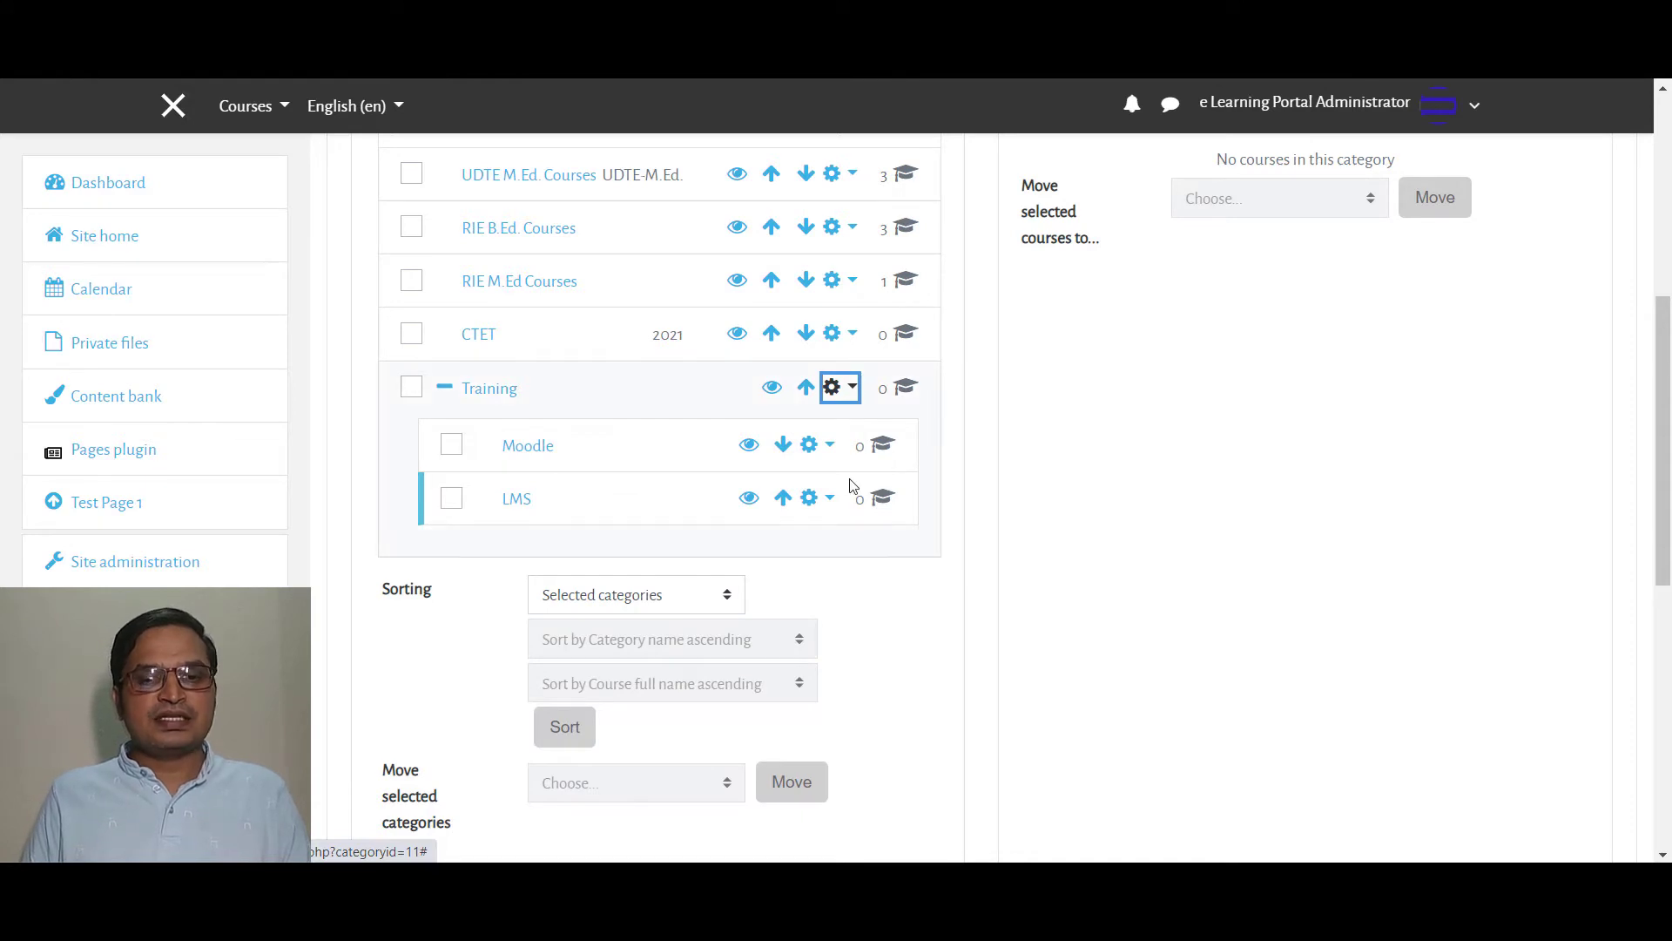
click(826, 503)
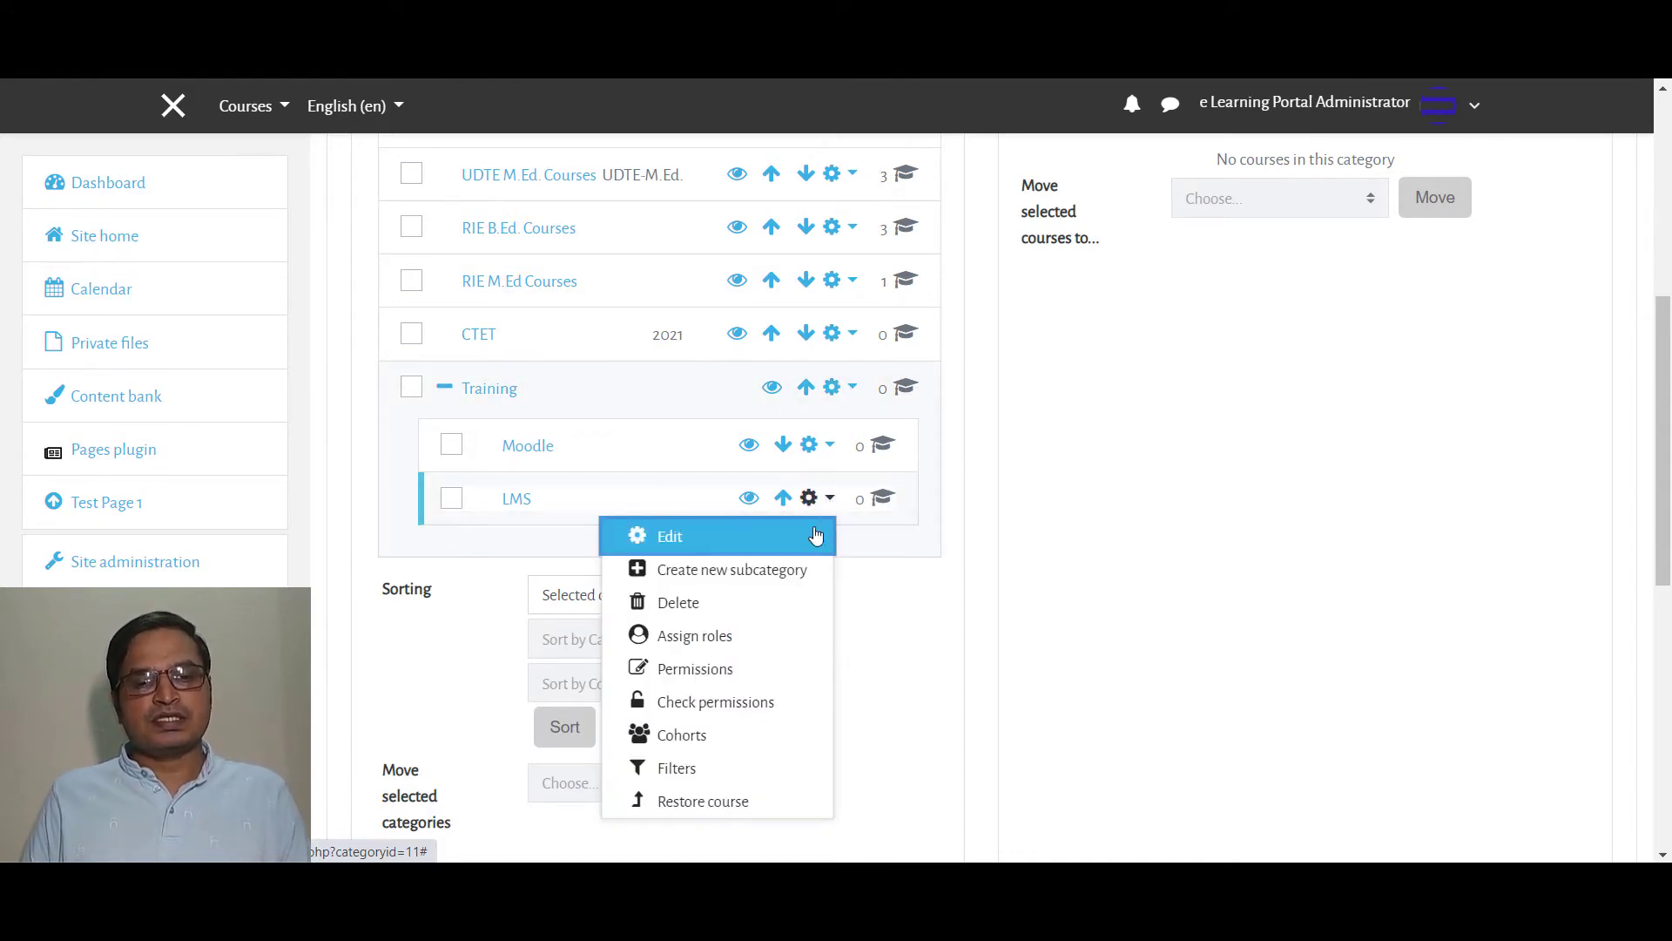